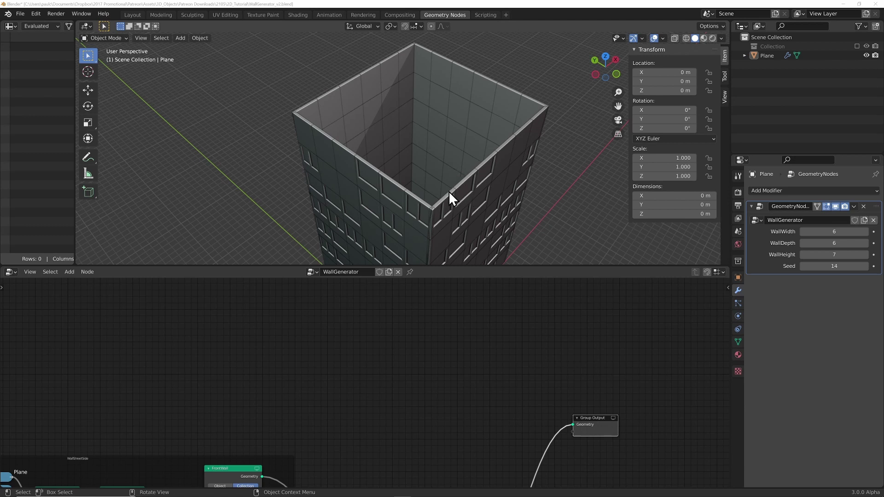
Re-enable the Collection so the Wall and window pieces appear in the scene again
scroll(447, 198, "up", 2)
middle_click_drag(444, 191, 429, 173)
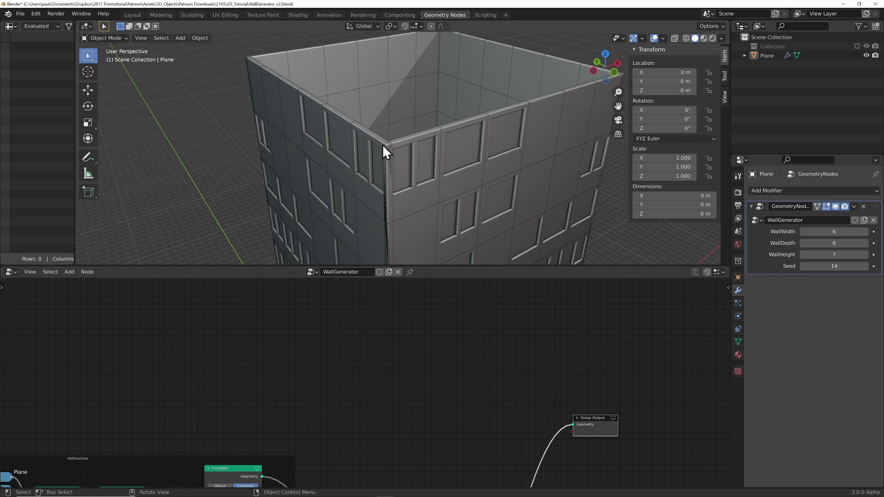
scroll(410, 233, "down", 2)
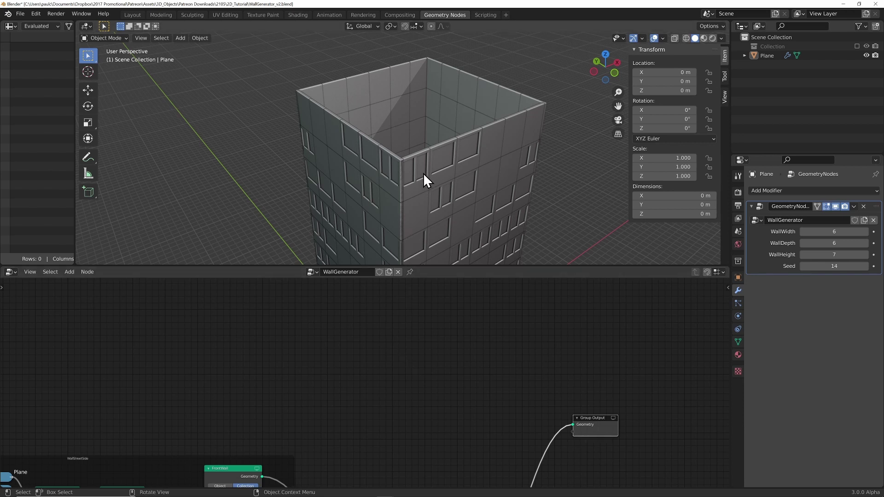
scroll(421, 173, "down", 5)
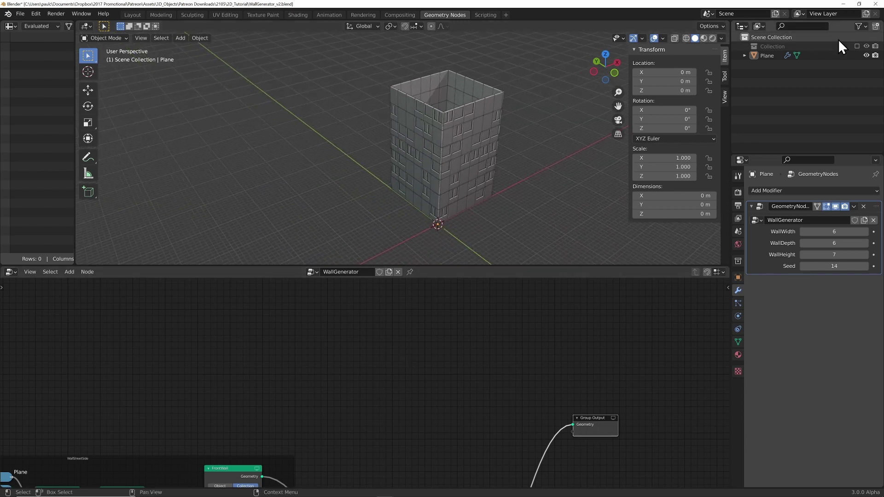
left_click(856, 46)
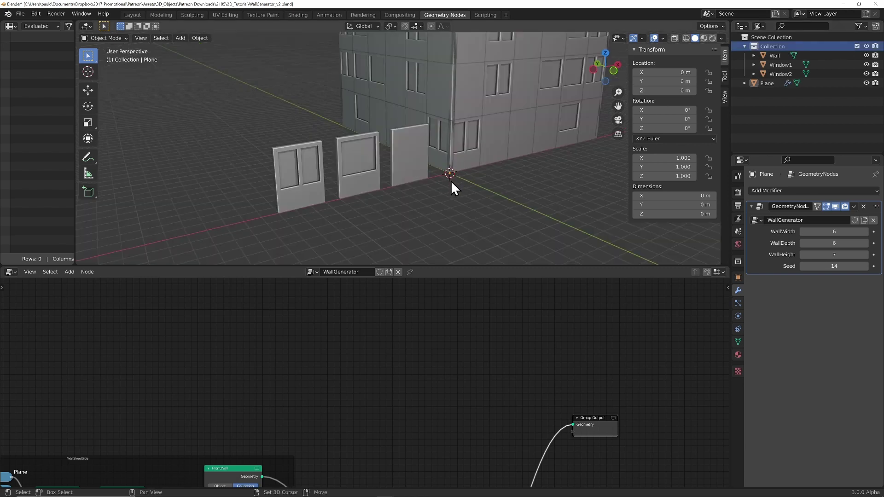
Add a cube with a size of 3 m
key("shift+a")
mouse_move(450, 180)
left_click(506, 189)
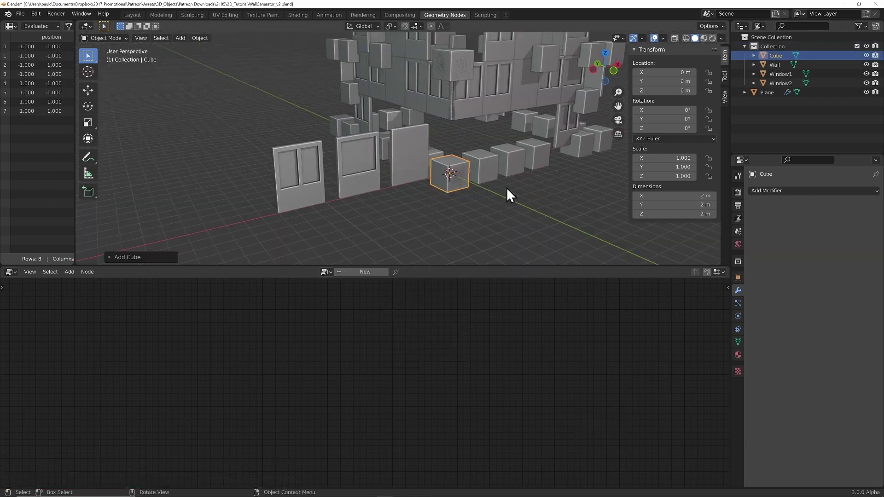
left_click(108, 257)
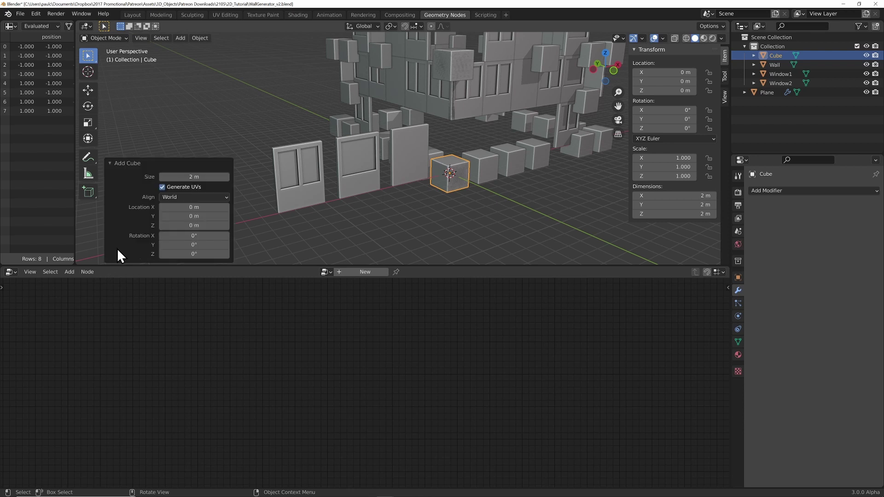
left_click(194, 176)
type("3")
key("Return")
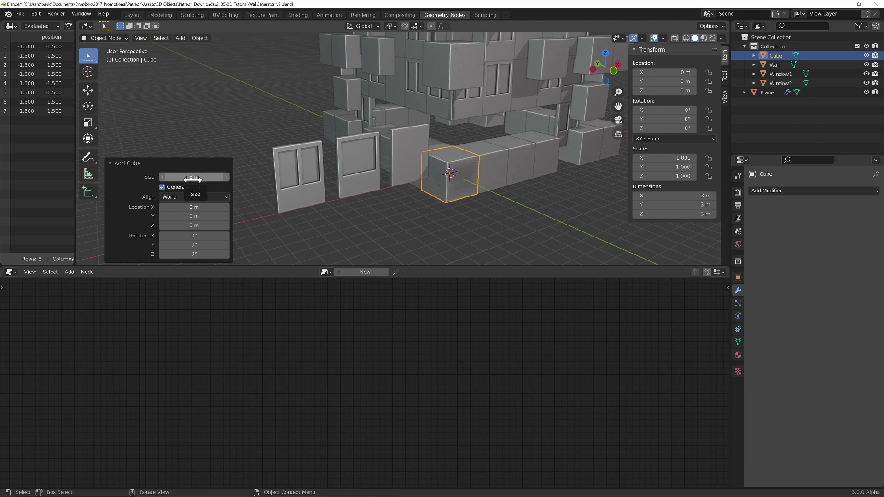
Move the cube out of Collection to the scene's top level and rename it RoofTile
left_click(468, 136)
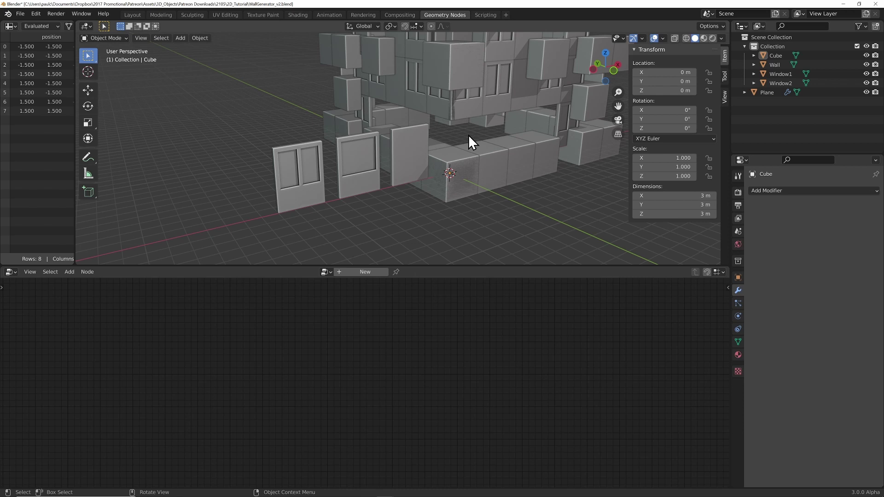
middle_click_drag(468, 135, 467, 147)
scroll(468, 148, "down", 6)
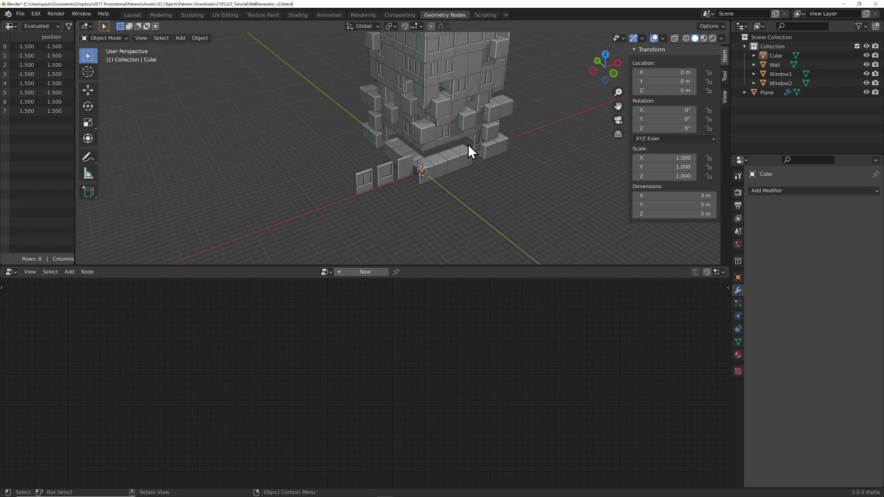
scroll(458, 137, "up", 3)
scroll(455, 137, "up", 3)
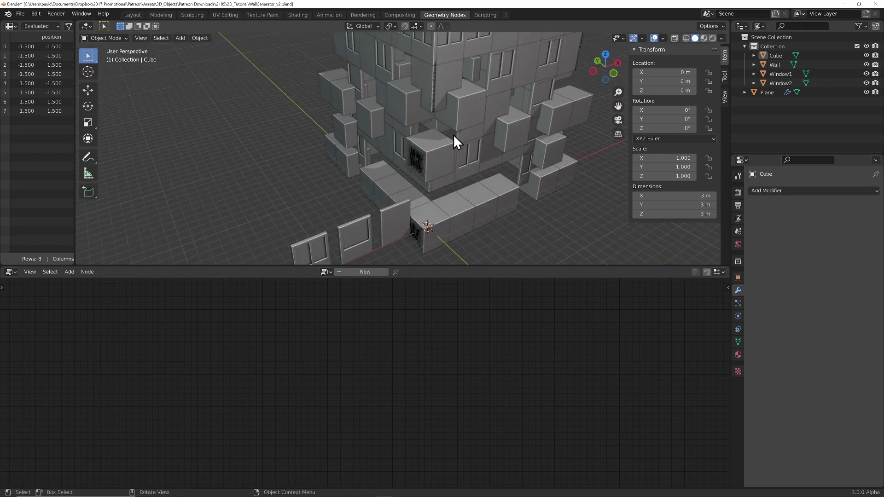
middle_click_drag(447, 152, 447, 139)
scroll(446, 139, "up", 2)
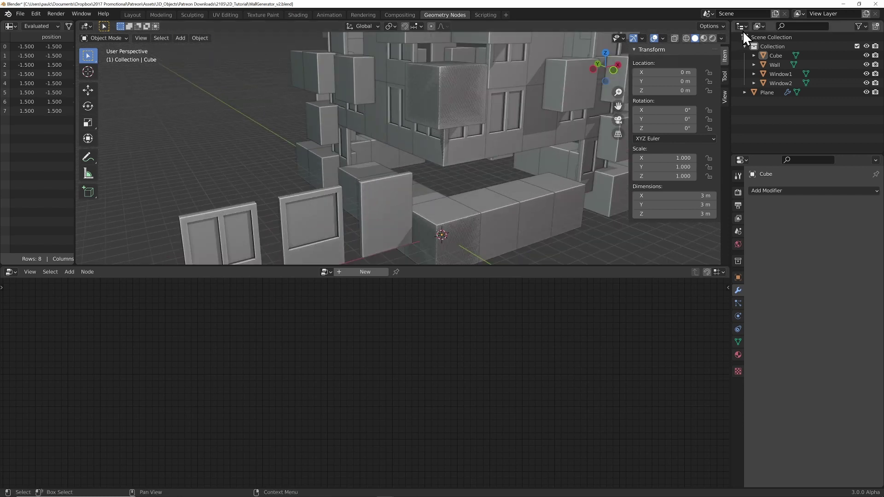
left_click_drag(773, 54, 792, 36)
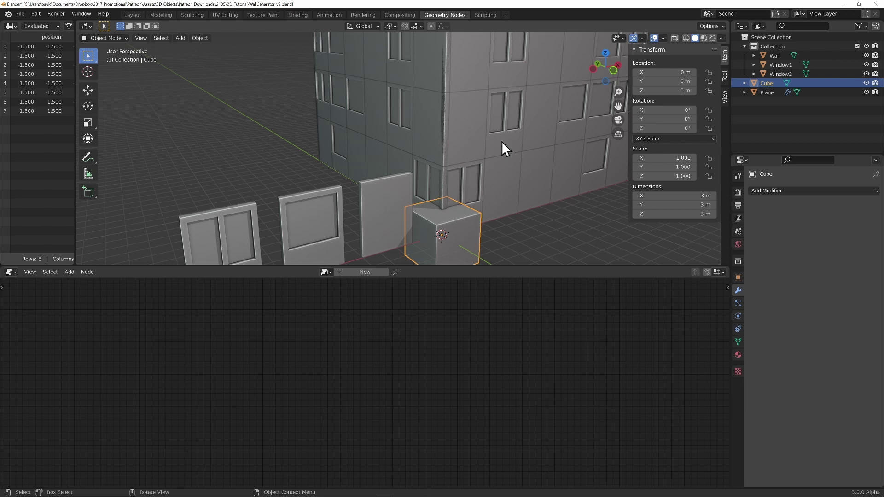
double_click(767, 84)
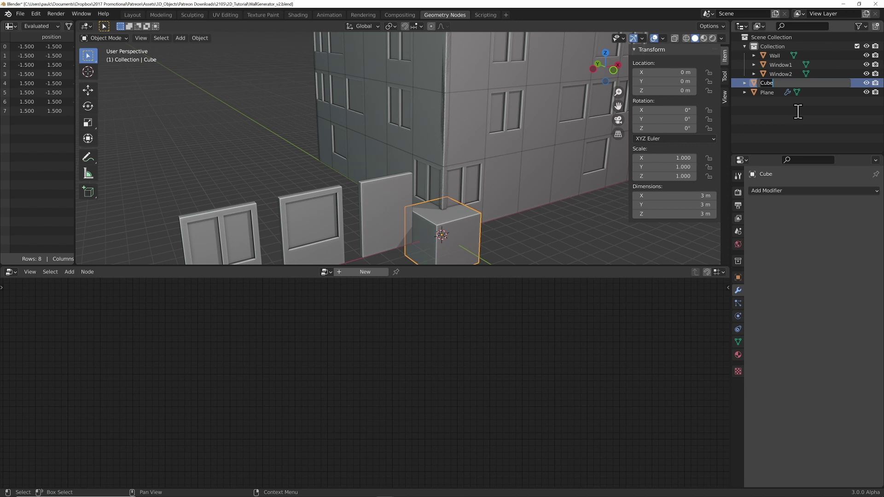
type("RoofTile")
key("Return")
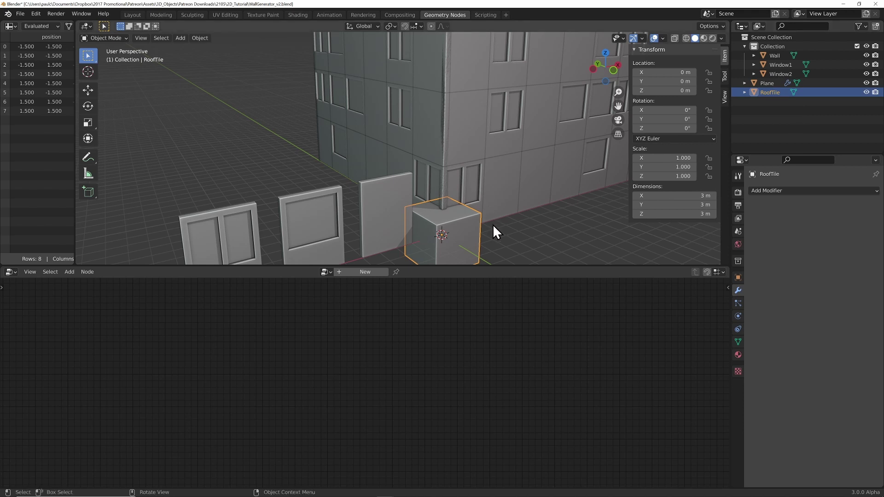
Frame the RoofTile in a front orthographic view with wireframe shading
key("KP_1")
middle_click_drag(381, 199, 492, 187, "shift")
scroll(493, 187, "up", 5)
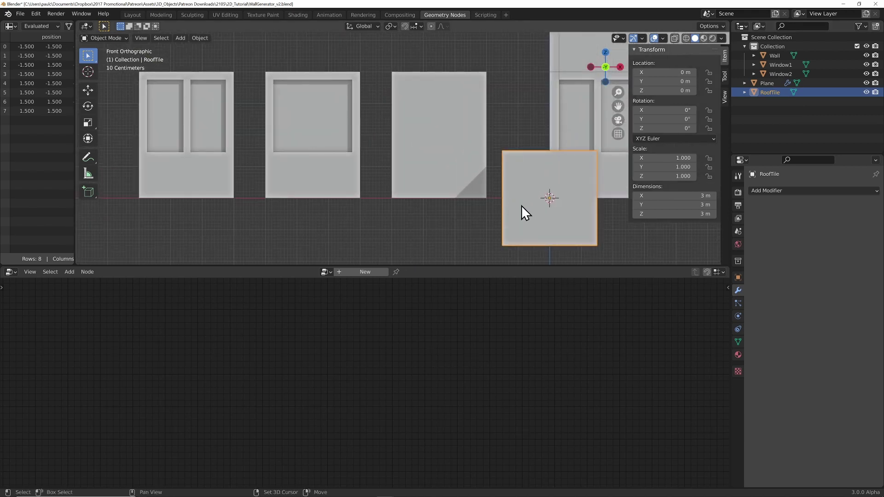
middle_click_drag(523, 211, 432, 168, "shift")
scroll(375, 172, "up", 2)
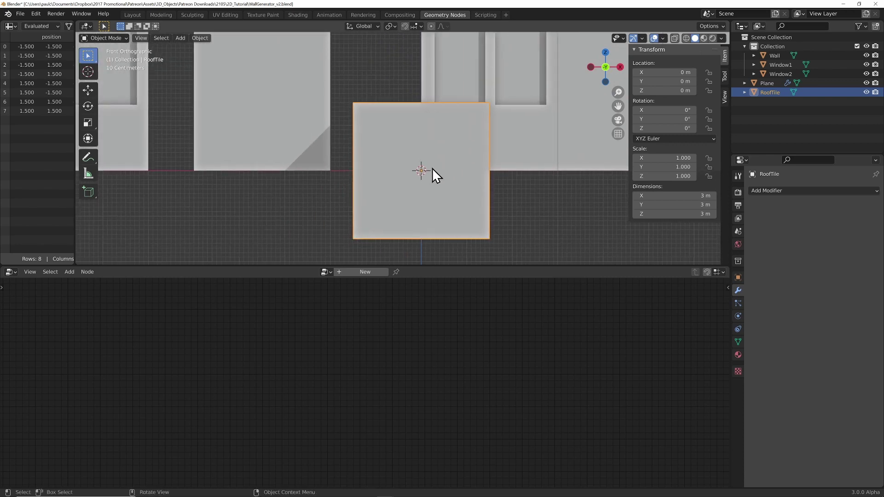
key("z")
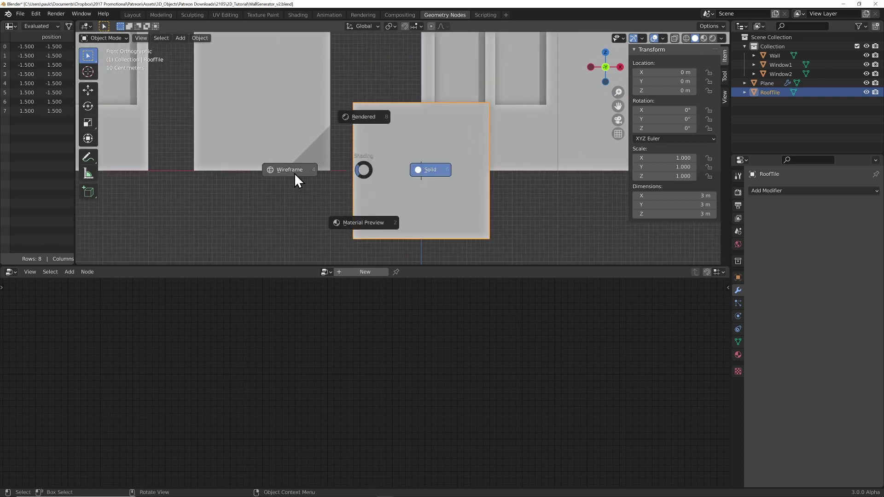
left_click(294, 173)
In Edit Mode, raise the mesh 1.5 m onto the ground and lower its top to 0.4 m
key("Tab")
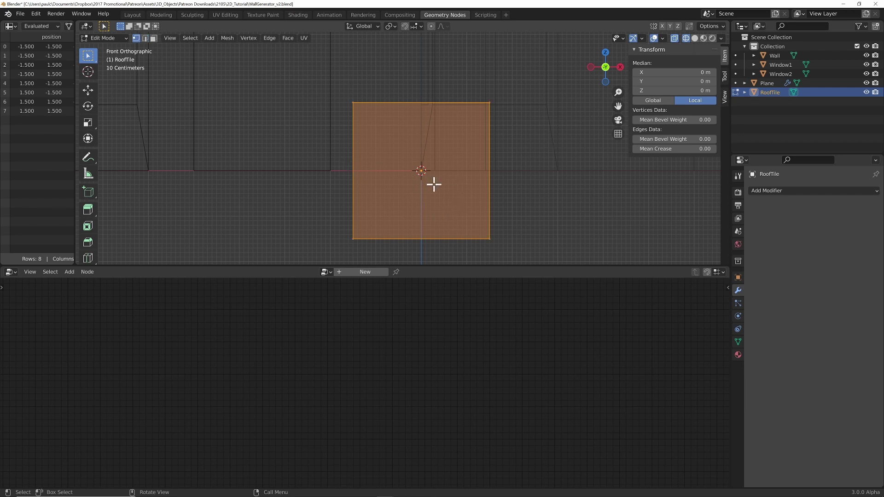
key("g")
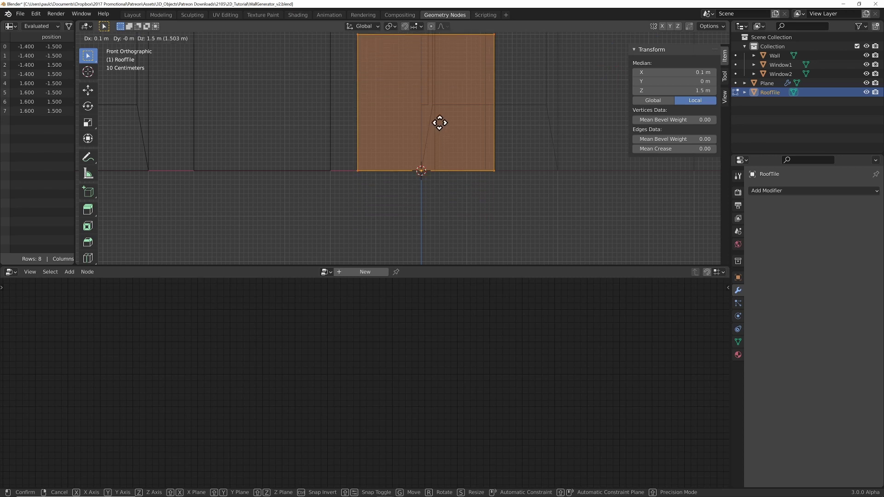
left_click(434, 122)
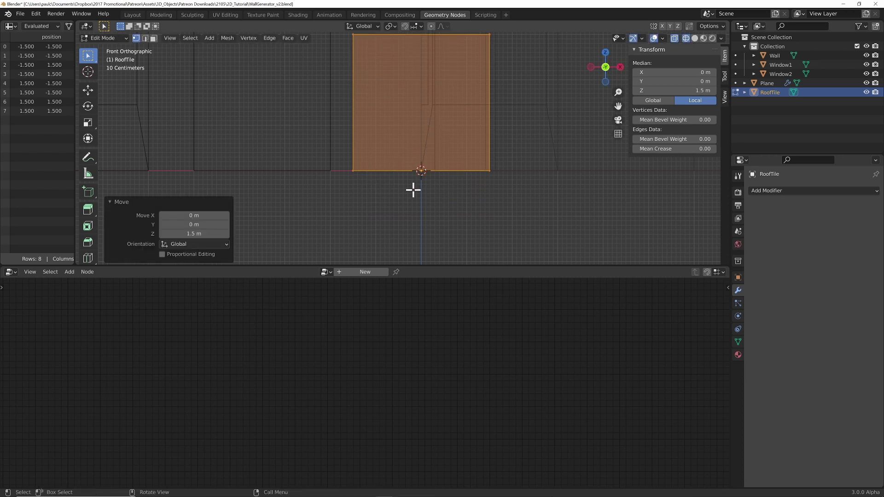
scroll(346, 67, "up", 2, "shift")
left_click(345, 67)
left_click_drag(336, 65, 529, 89)
key("g")
key("z")
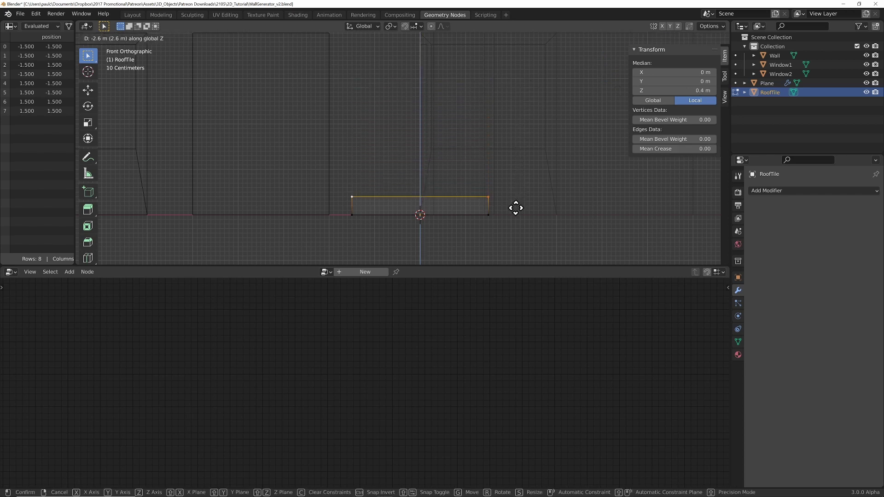
left_click(514, 204)
Bevel the tile's top edges with a 0.12 m width and return to Object Mode
middle_click_drag(514, 204, 416, 151)
scroll(413, 150, "down", 6)
scroll(416, 151, "up", 5)
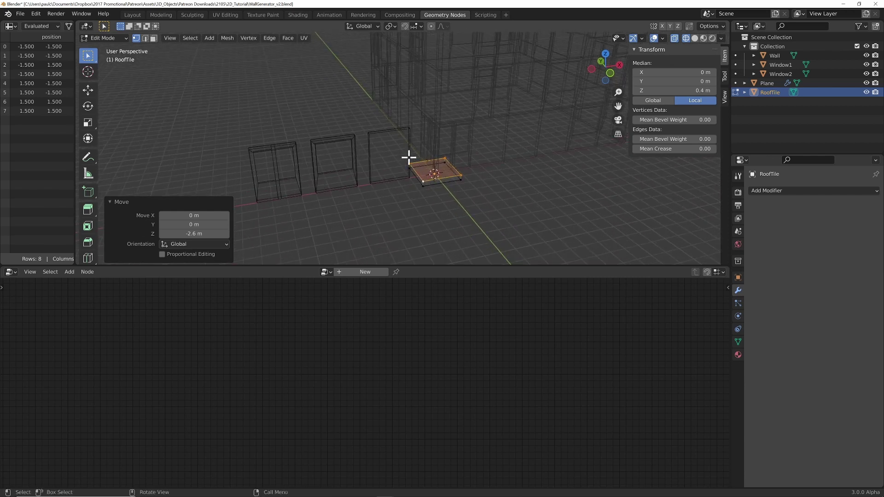
middle_click_drag(495, 220, 441, 185, "shift")
scroll(442, 185, "up", 3)
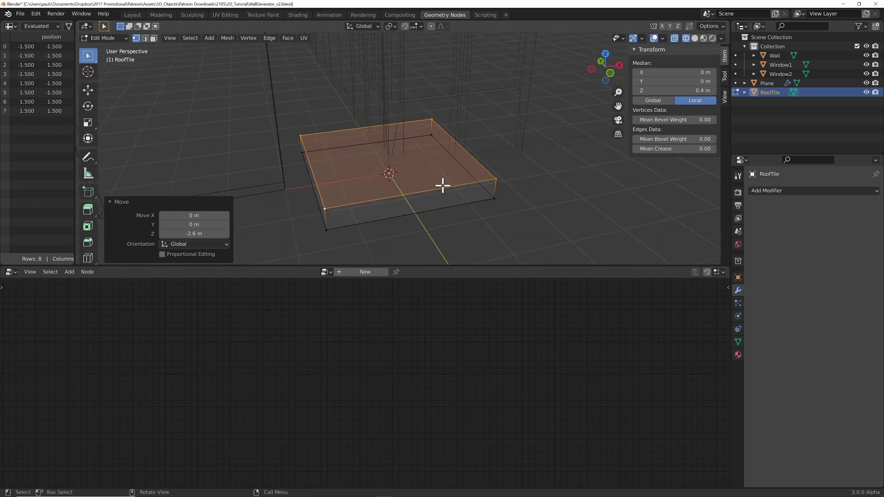
key("ctrl")
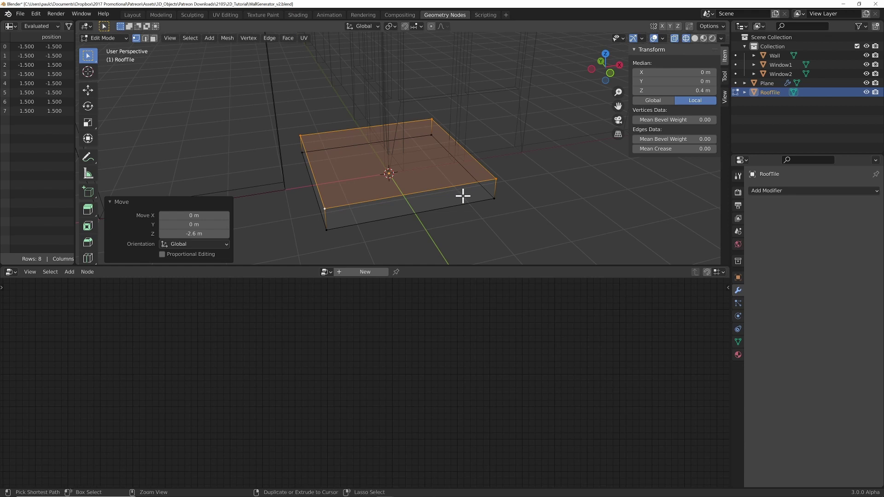
key("ctrl+b")
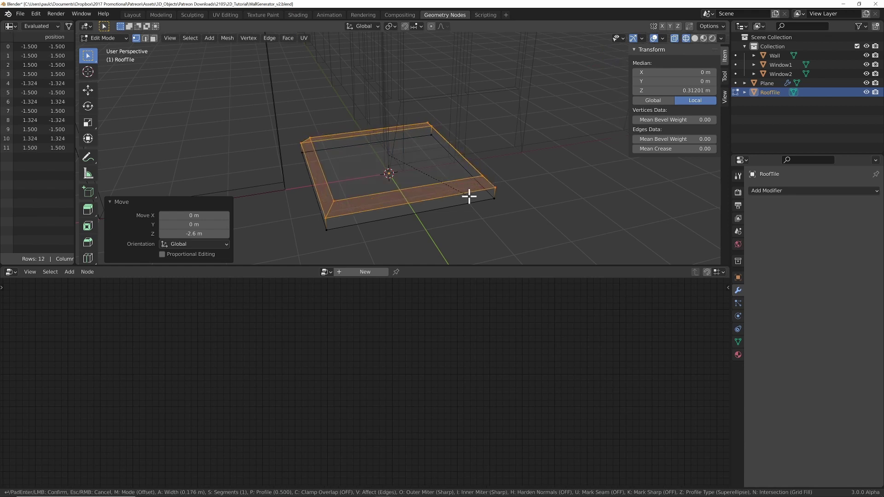
left_click(458, 195)
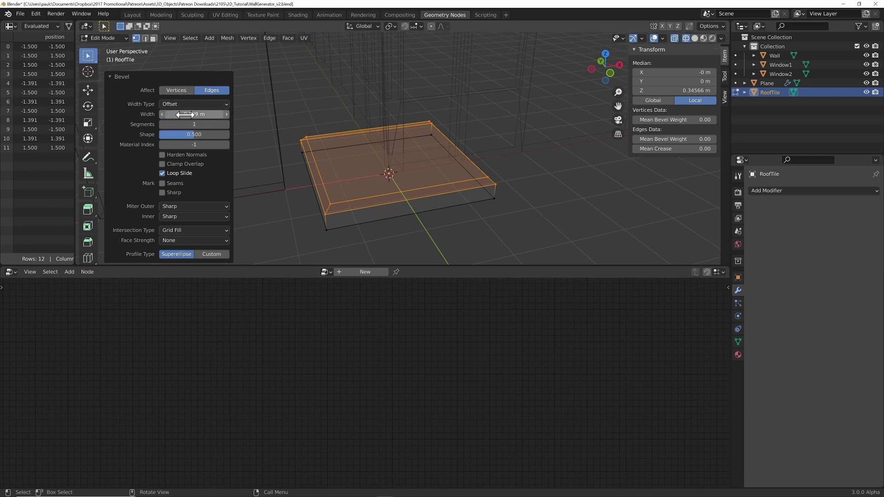
left_click(208, 115)
type(".12")
key("Return")
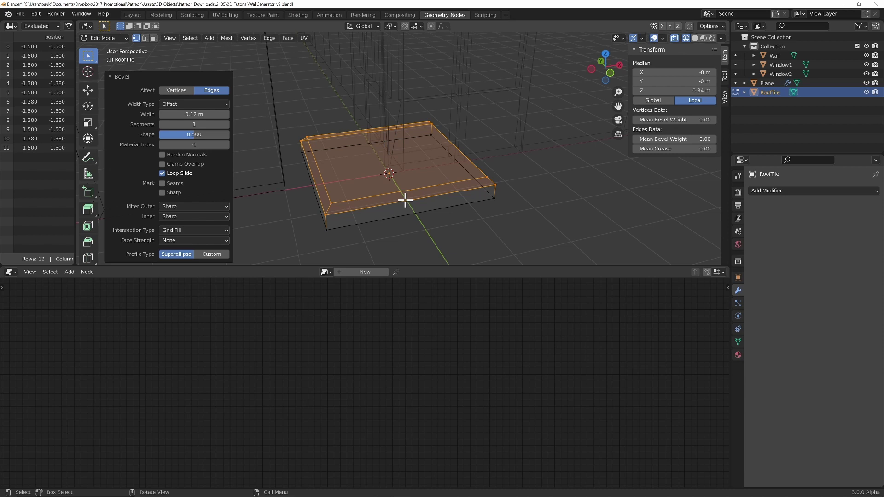
key("Tab")
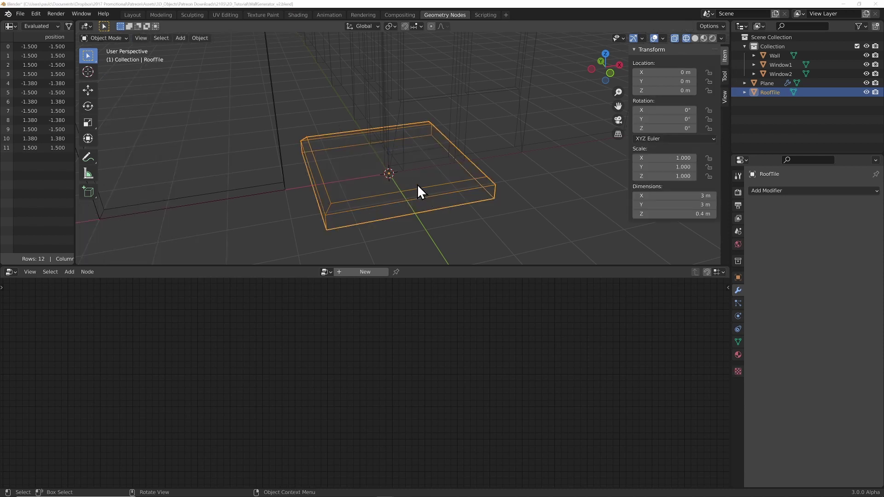
Snap the 3D cursor to the tile's front-left corner vertex
key("Tab")
left_click(341, 234)
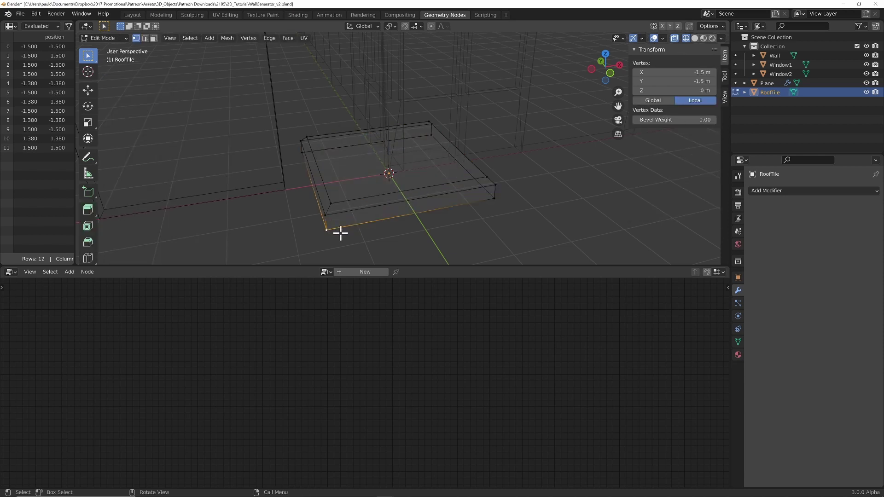
key("KP_7")
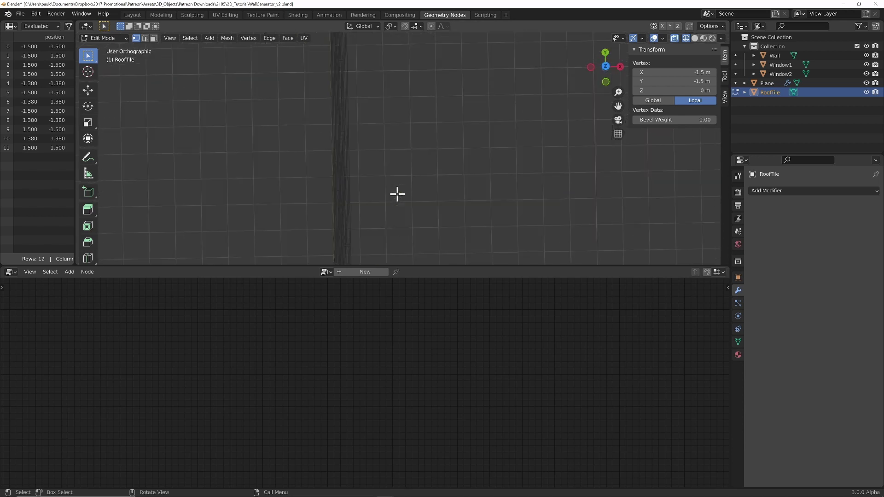
scroll(378, 192, "down", 5)
middle_click_drag(373, 252, 354, 172, "shift")
scroll(465, 129, "up", 5)
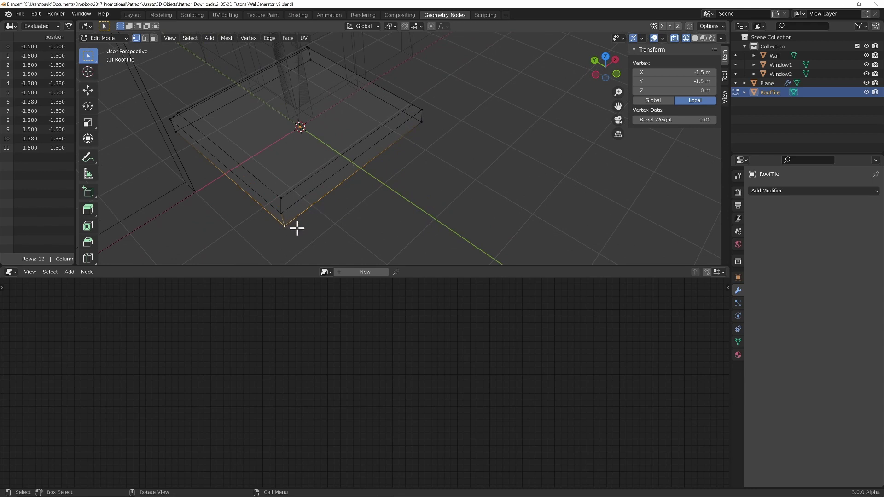
key("shift+s")
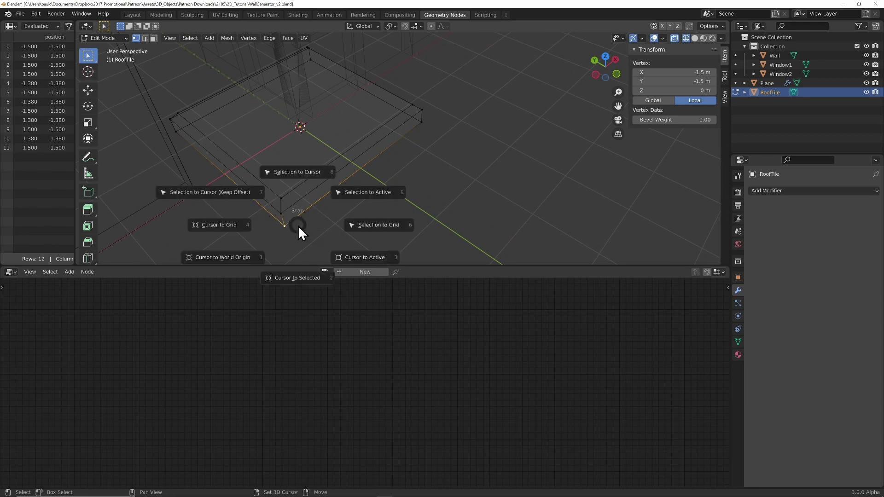
left_click(289, 278)
Set the RoofTile's origin to the 3D cursor at that corner
key("Tab")
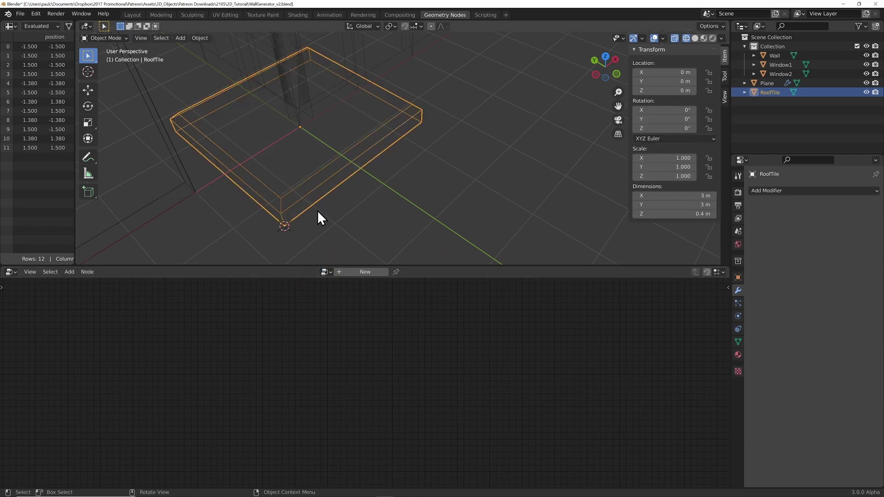
left_click(200, 38)
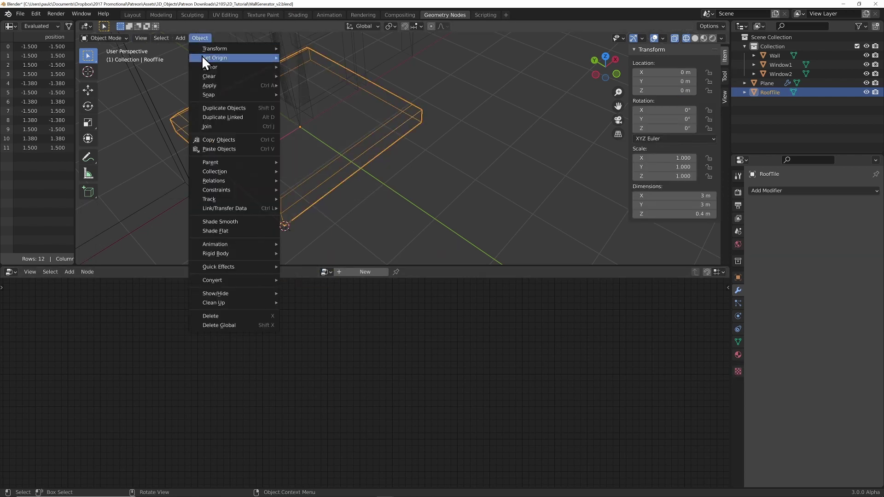
mouse_move(202, 57)
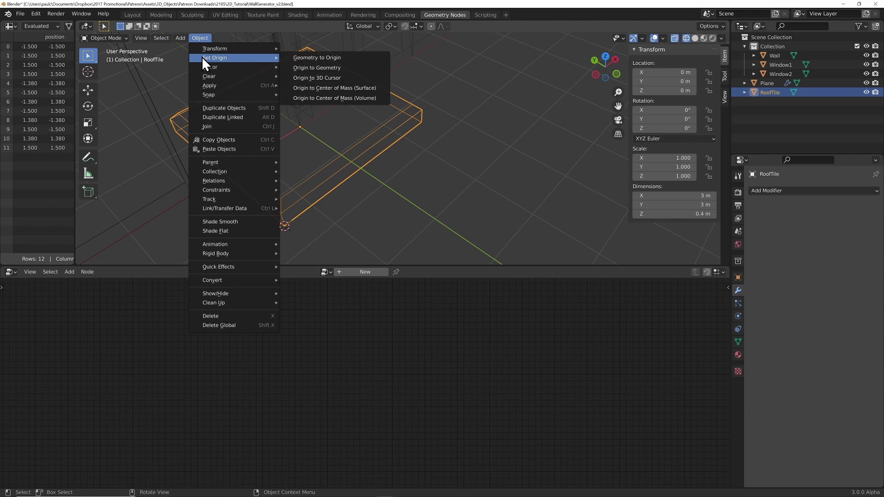
left_click(346, 78)
Move the tile down-left of the walls and snap it to the grid at X -13, Y -4
scroll(307, 220, "down", 5)
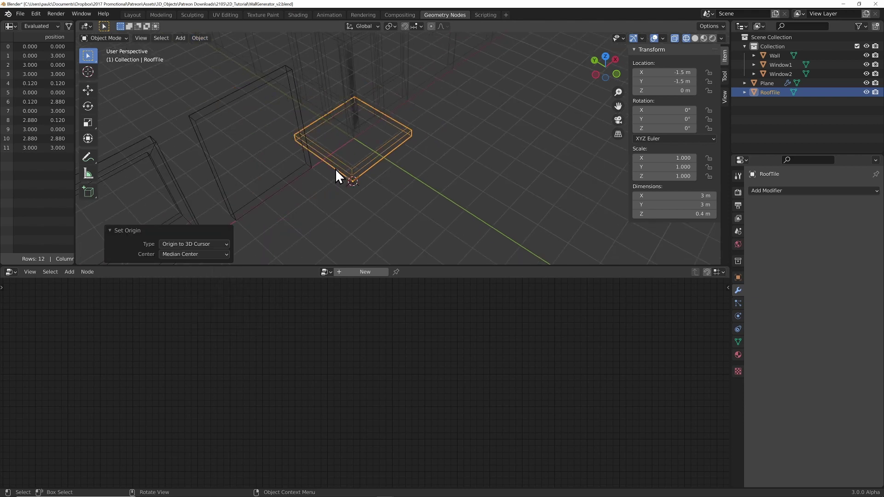
middle_click_drag(381, 144, 474, 125, "shift")
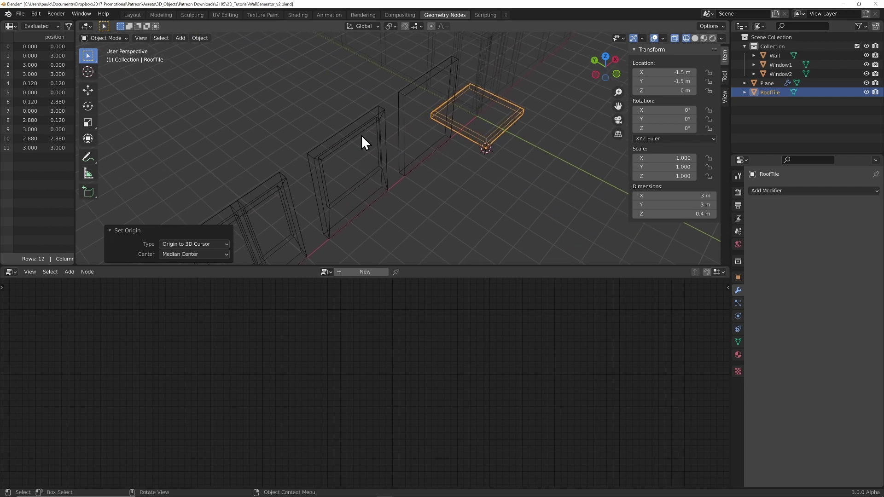
scroll(462, 132, "down", 2)
key("KP_7")
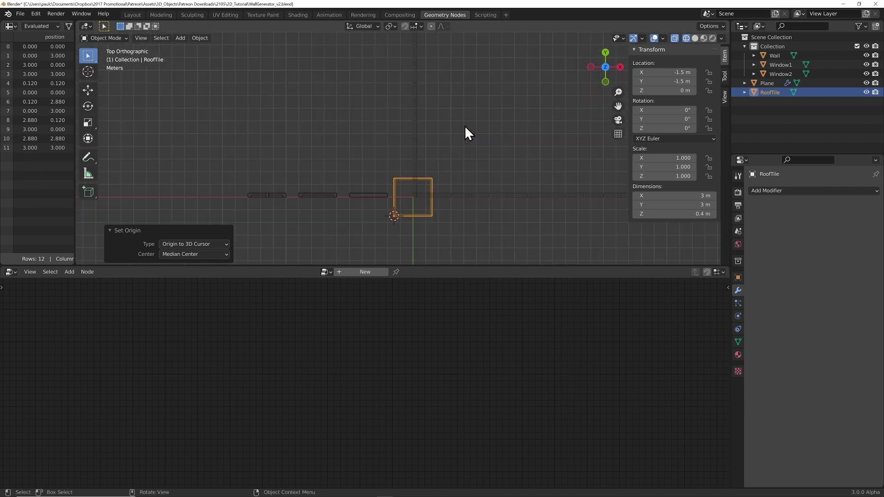
key("g")
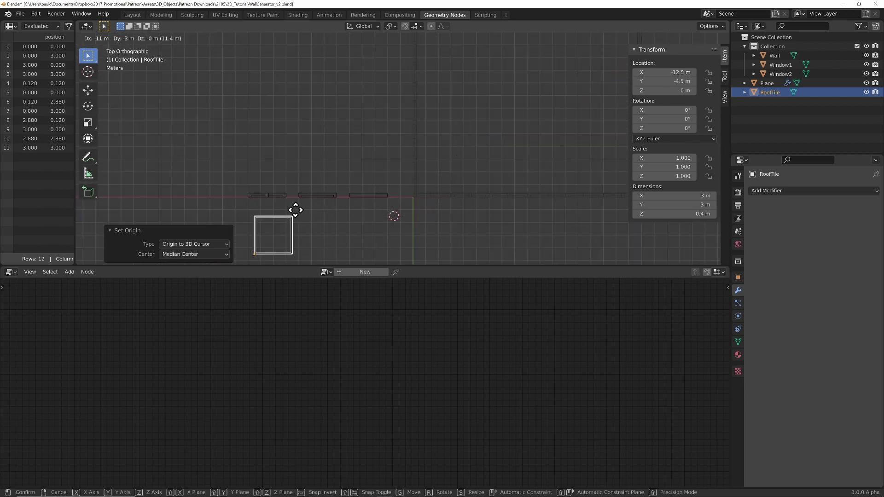
left_click(289, 210)
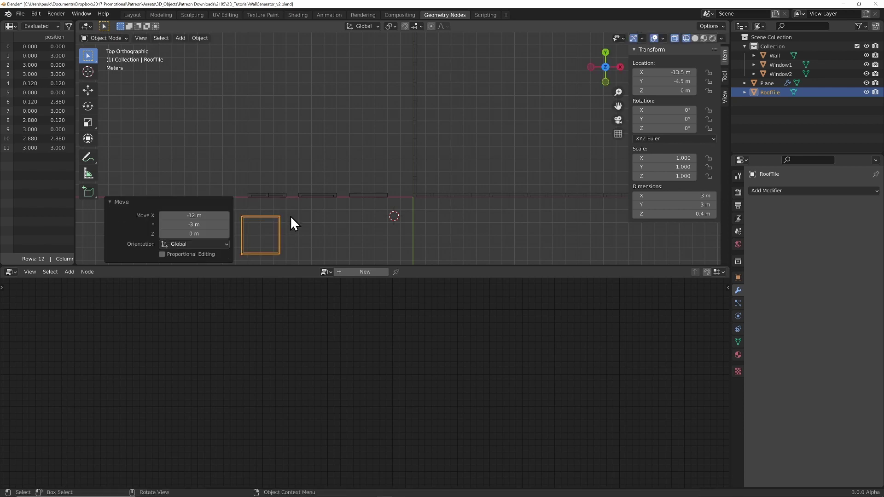
key("shift+s")
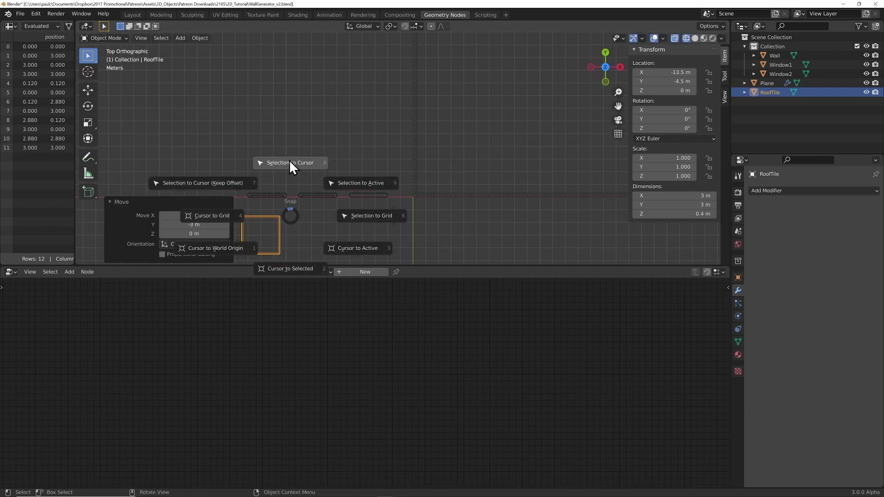
left_click(372, 212)
View the tile and windows in perspective with solid shading
middle_click_drag(311, 218, 330, 157, "shift")
key("z")
left_click(415, 141)
scroll(416, 142, "up", 3)
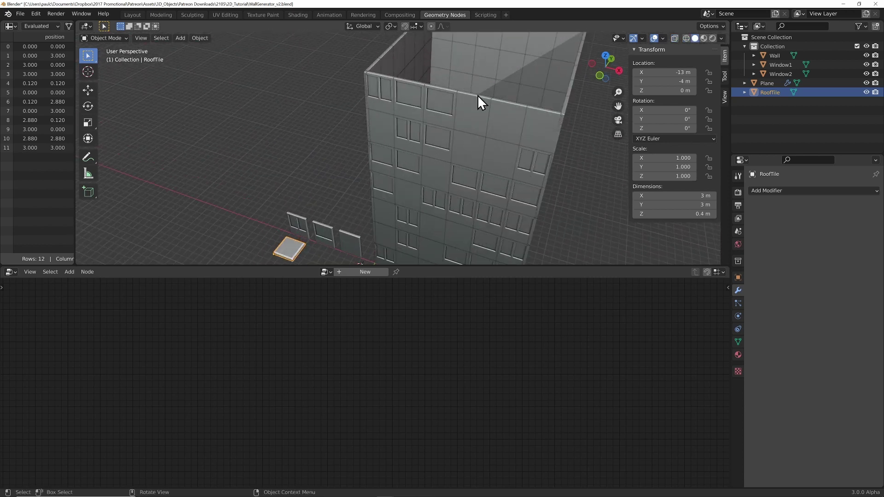
Select the Plane and rename its WallGenerator node group to BuildingGenerator
left_click(465, 101)
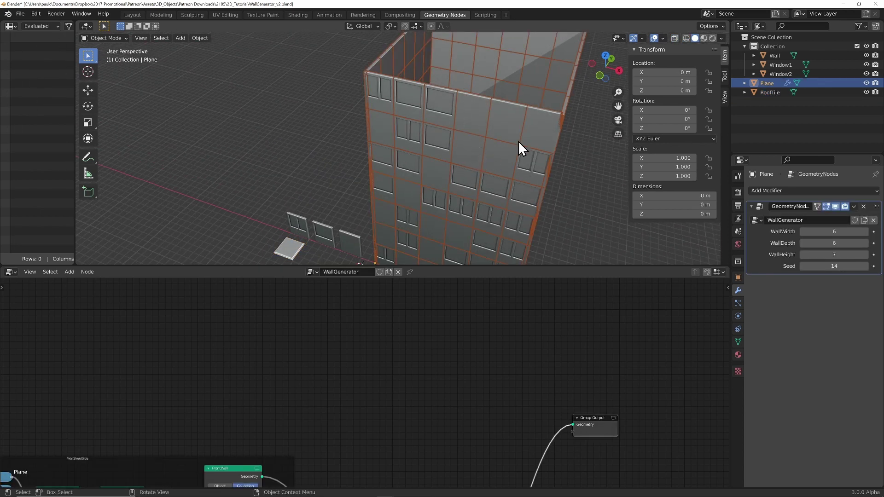
middle_click_drag(468, 114, 431, 147)
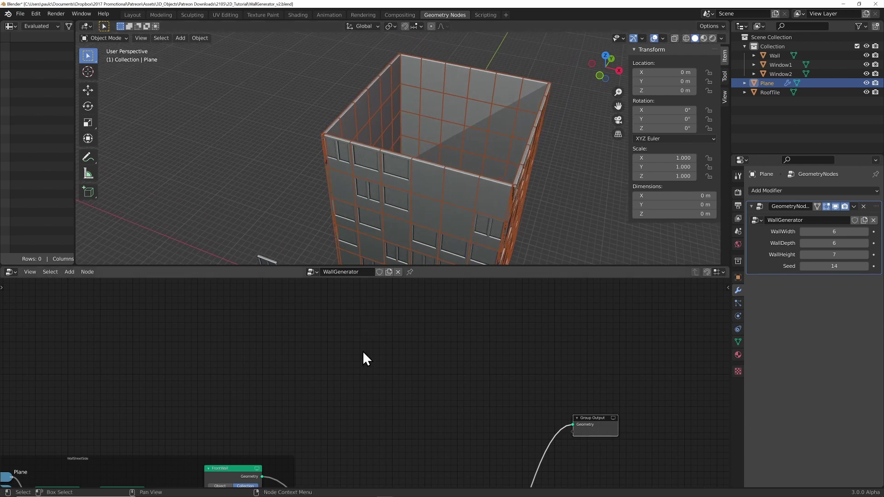
left_click(786, 219)
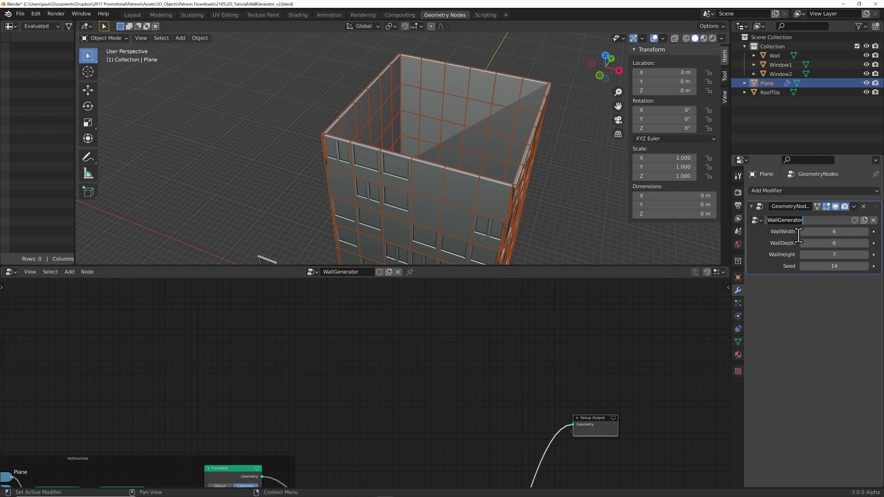
type("BuildingGenera")
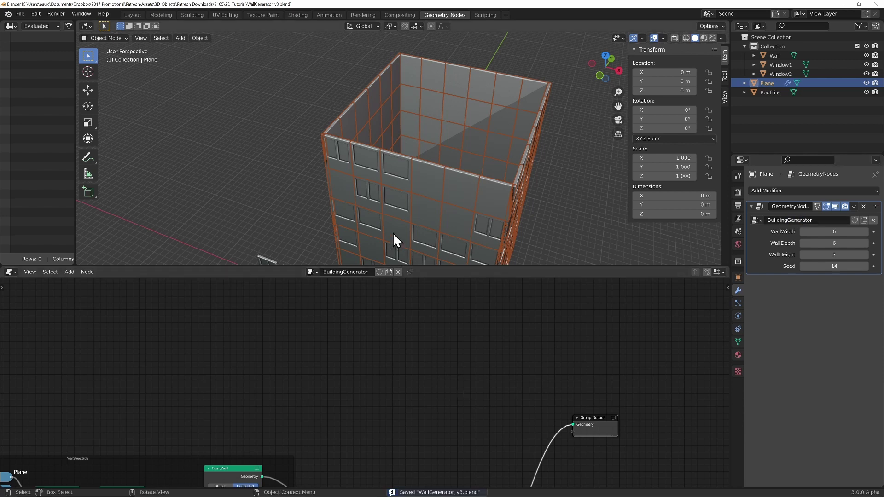
scroll(394, 233, "down", 3)
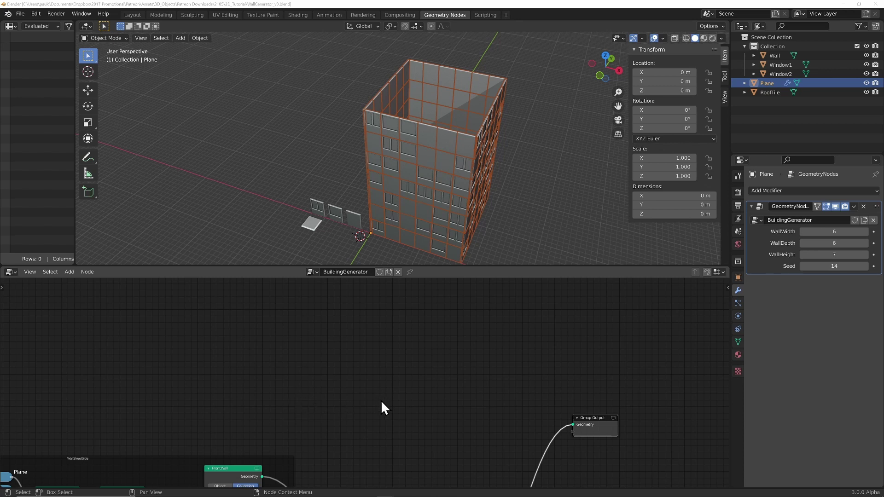
Add a Point Instance node and pick RoofTile as its instanced object with the eyedropper
scroll(387, 405, "up", 2)
middle_click_drag(399, 412, 380, 371)
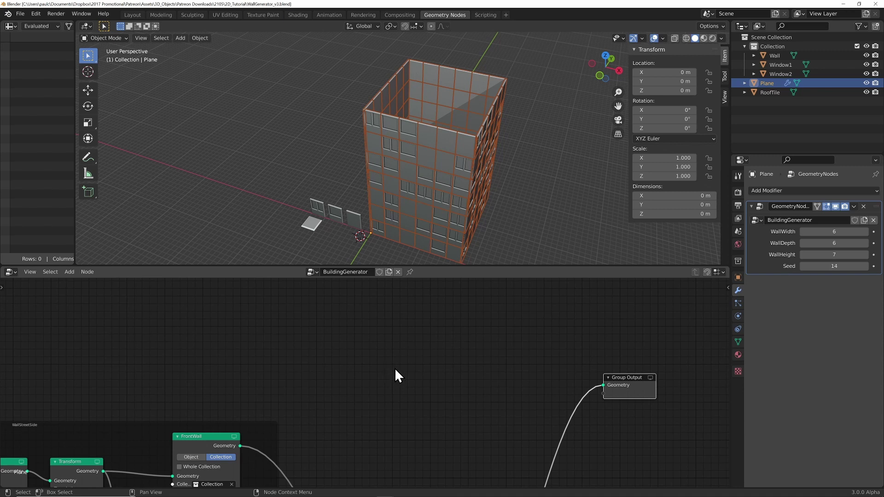
key("shift+a")
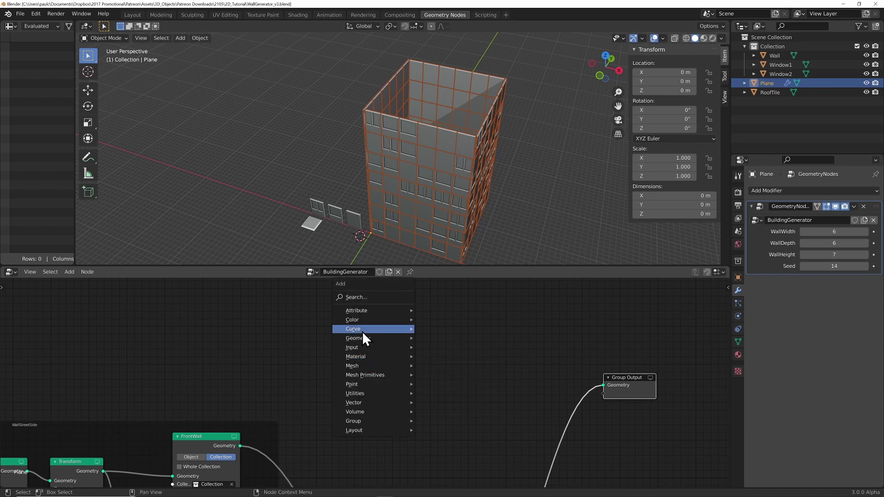
mouse_move(371, 385)
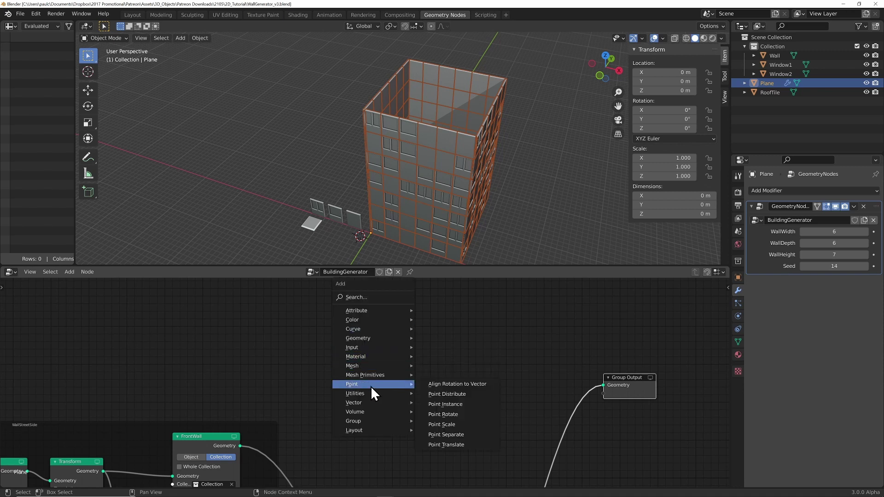
left_click(457, 405)
left_click(413, 346)
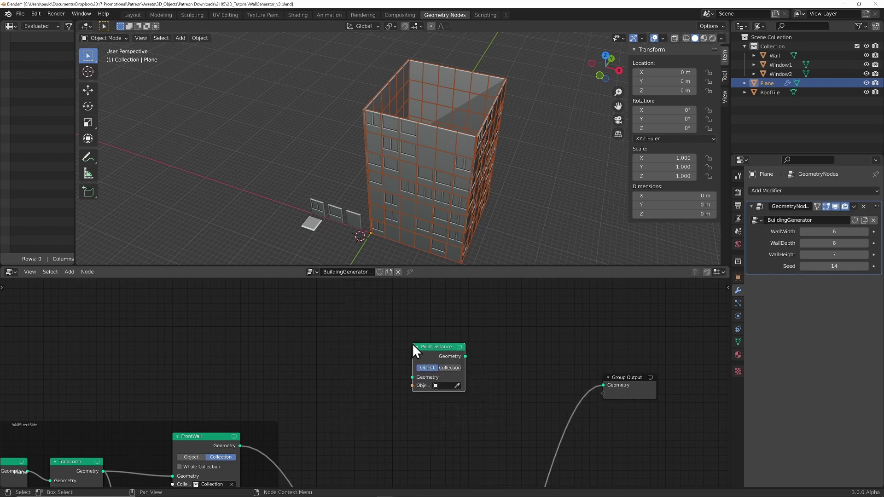
scroll(410, 352, "up", 2)
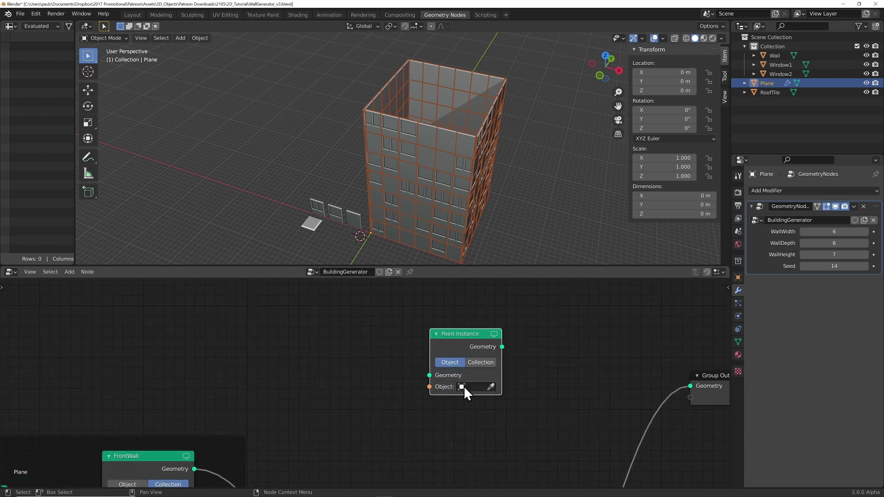
left_click(490, 387)
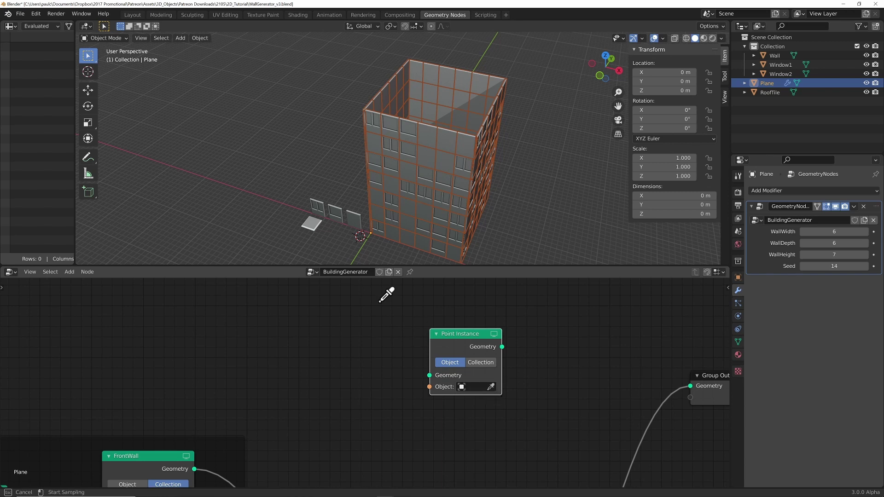
left_click(310, 222)
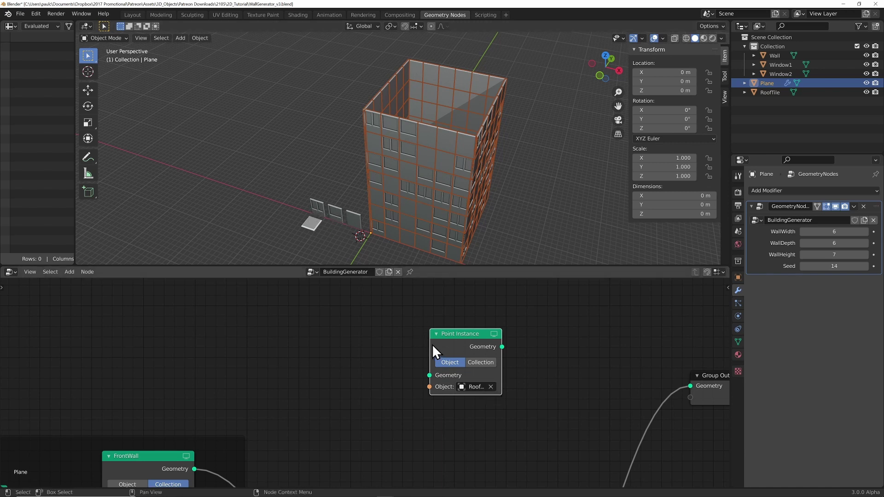
left_click_drag(430, 345, 392, 353)
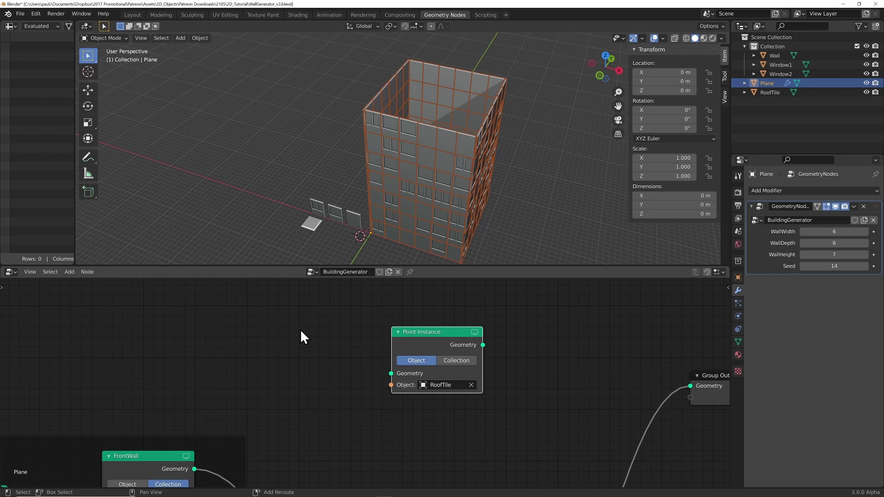
Add a Grid node and move the RoofTile Point Instance node further to its right
key("shift+a")
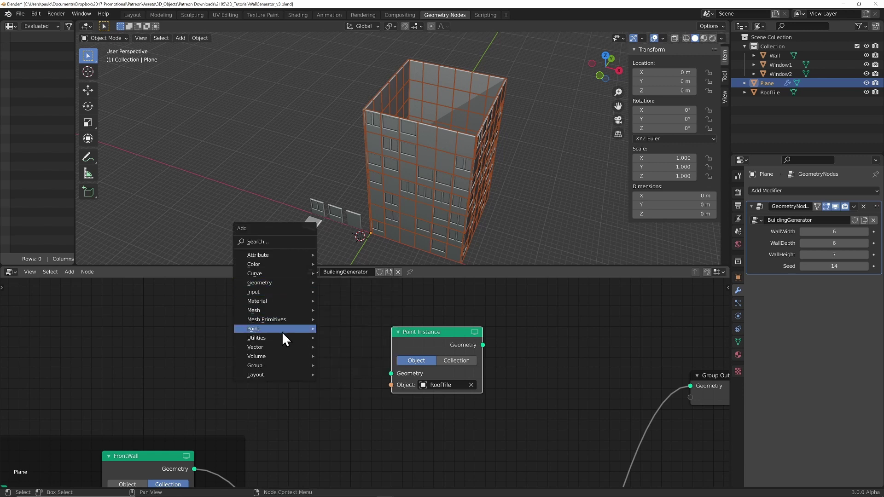
mouse_move(281, 319)
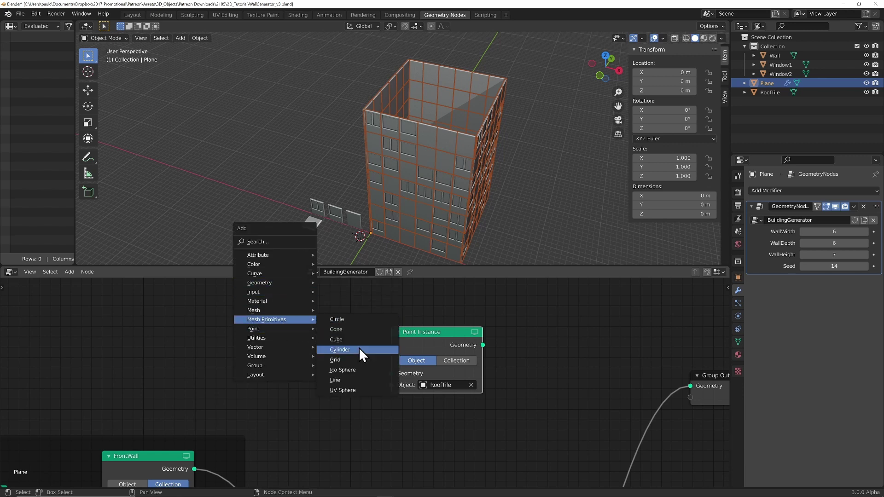
left_click(358, 360)
left_click(248, 320)
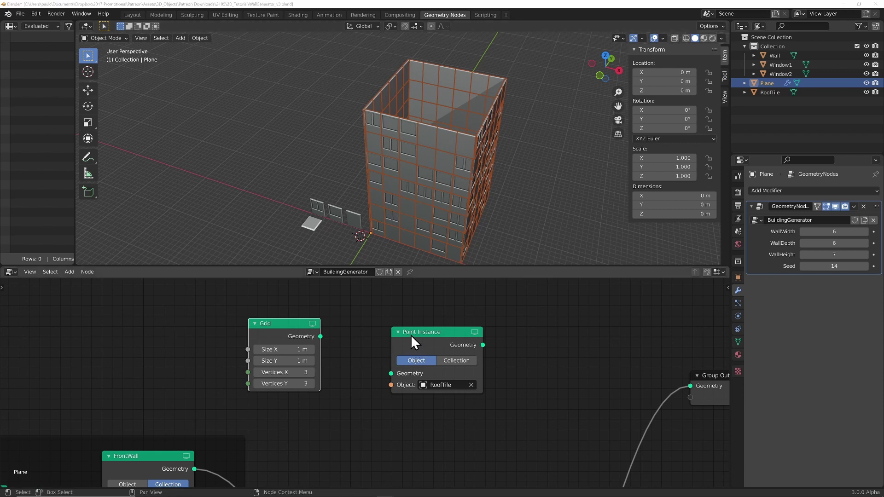
left_click_drag(410, 335, 456, 337)
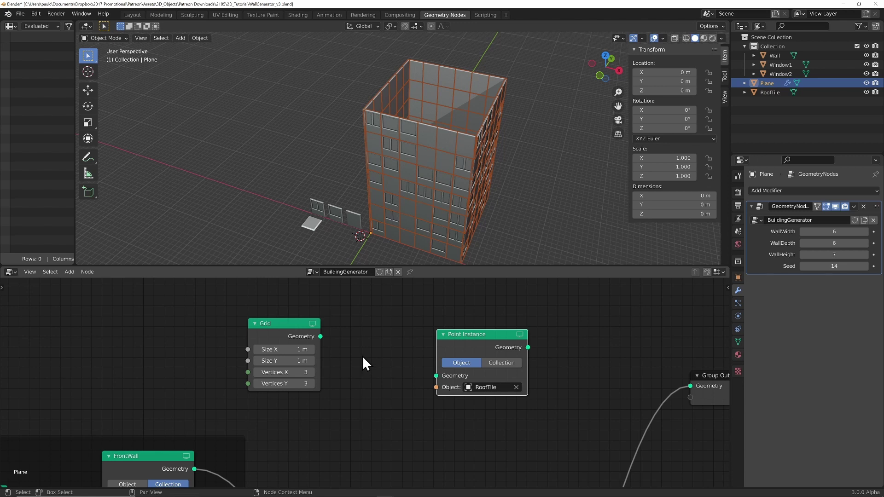
Insert a Transform node between the Grid and Point Instance nodes
key("shift+a")
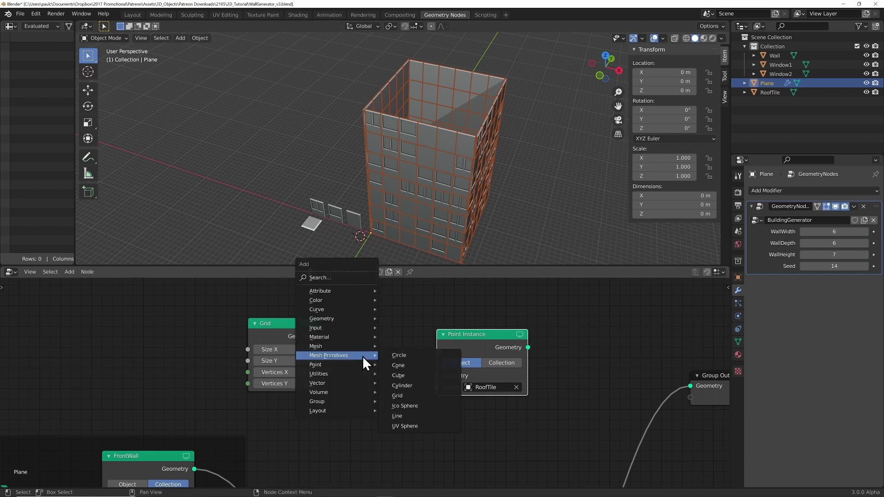
mouse_move(356, 319)
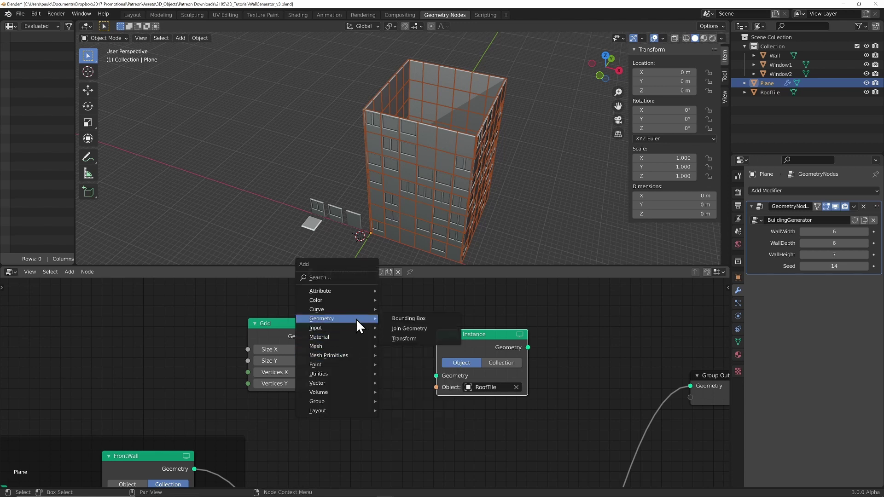
left_click(391, 339)
left_click(344, 314)
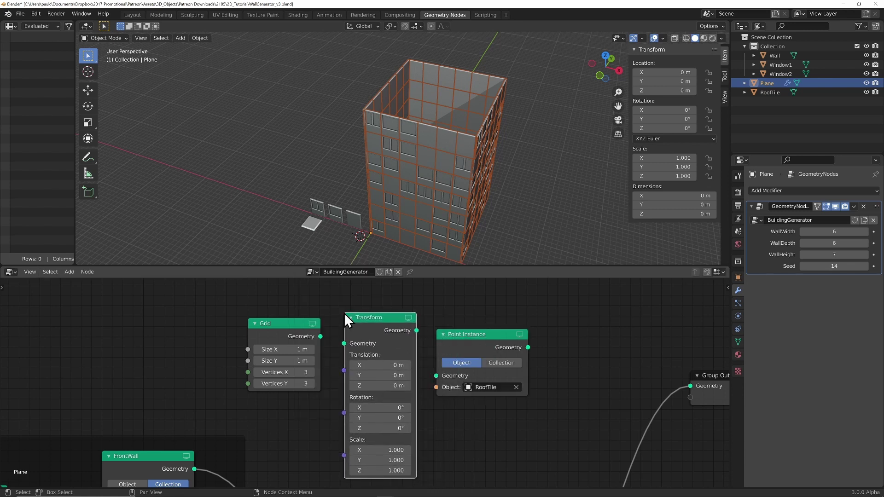
left_click_drag(271, 330, 437, 376)
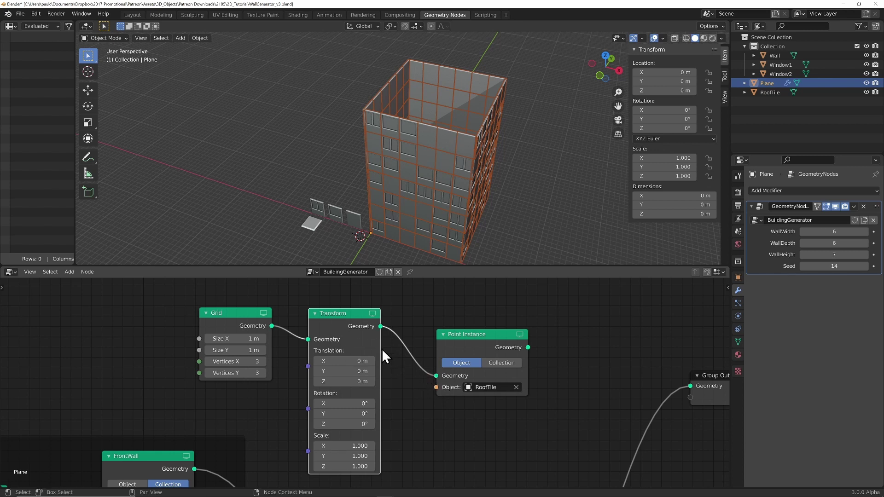
Rearrange the Grid, Transform and Point Instance nodes into a tidy row
scroll(381, 348, "down", 3)
left_click_drag(253, 302, 453, 358)
key("g")
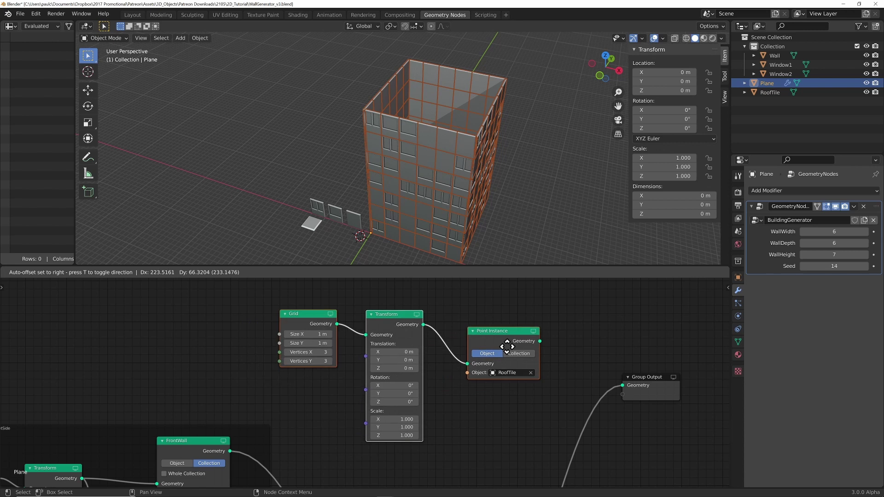
left_click(479, 341)
left_click_drag(386, 309, 406, 312)
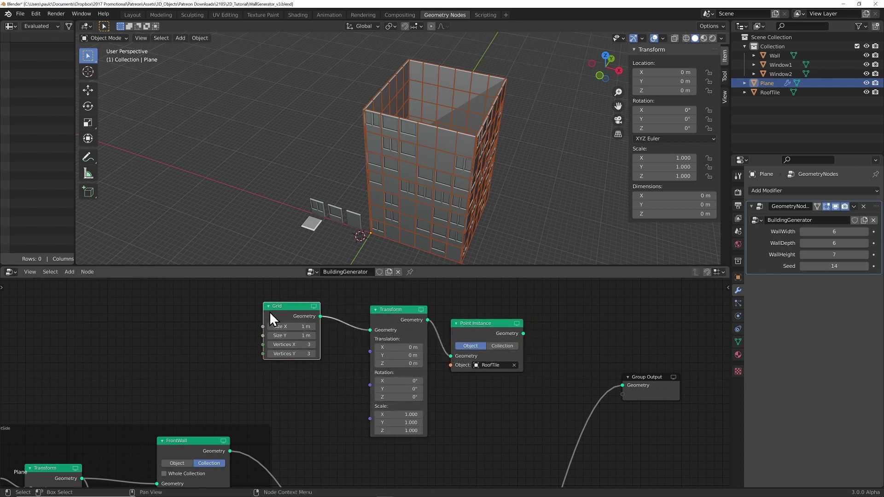
left_click_drag(269, 311, 295, 315)
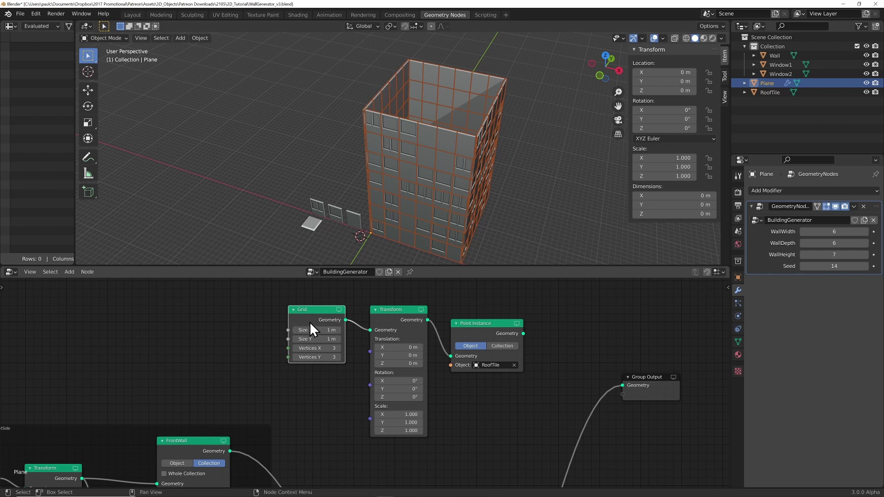
scroll(317, 406, "down", 2, "shift")
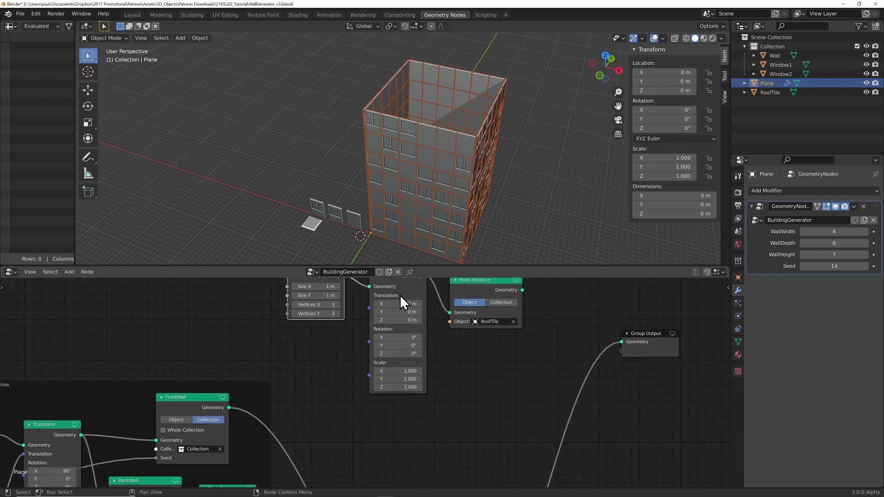
Add a Combine XYZ node below Grid and link its Vector to Transform's Translation
scroll(308, 369, "down", 2)
middle_click_drag(308, 370, 333, 392)
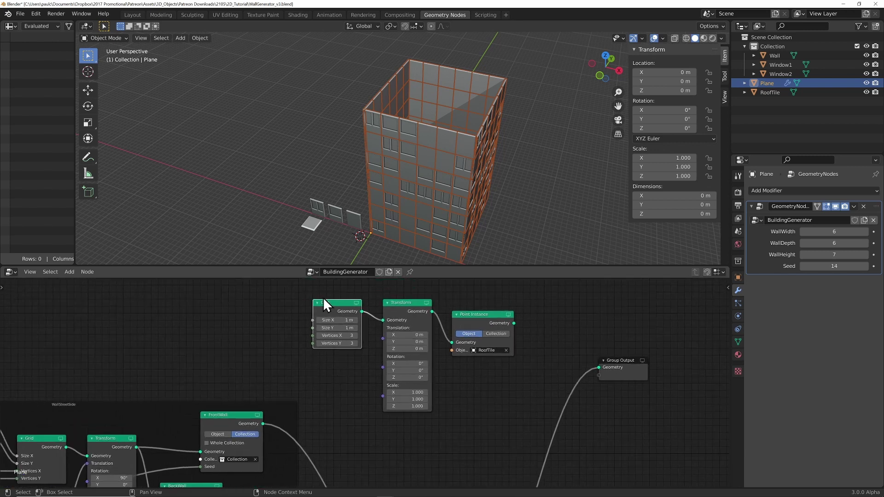
left_click_drag(332, 305, 316, 292)
key("shift+a")
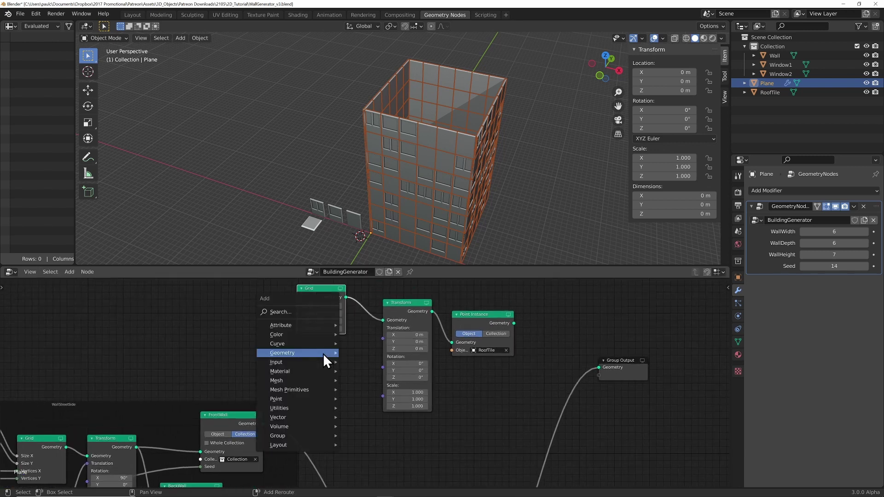
mouse_move(300, 418)
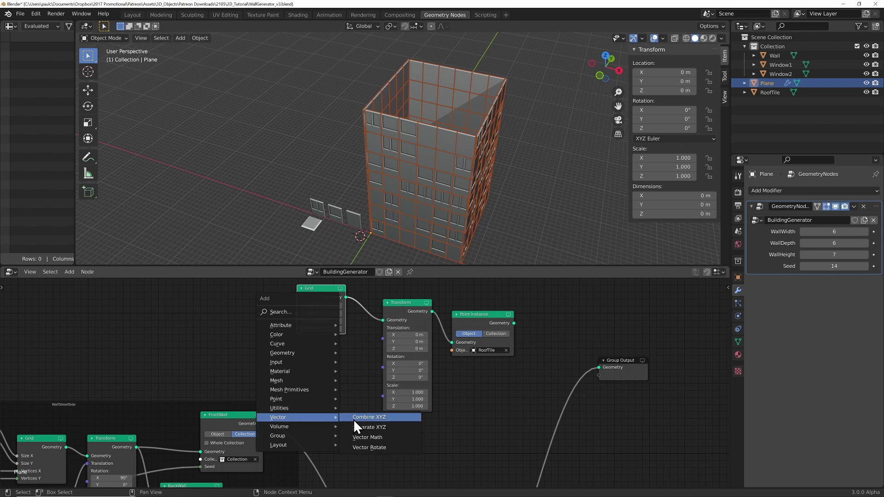
left_click(352, 419)
left_click(297, 342)
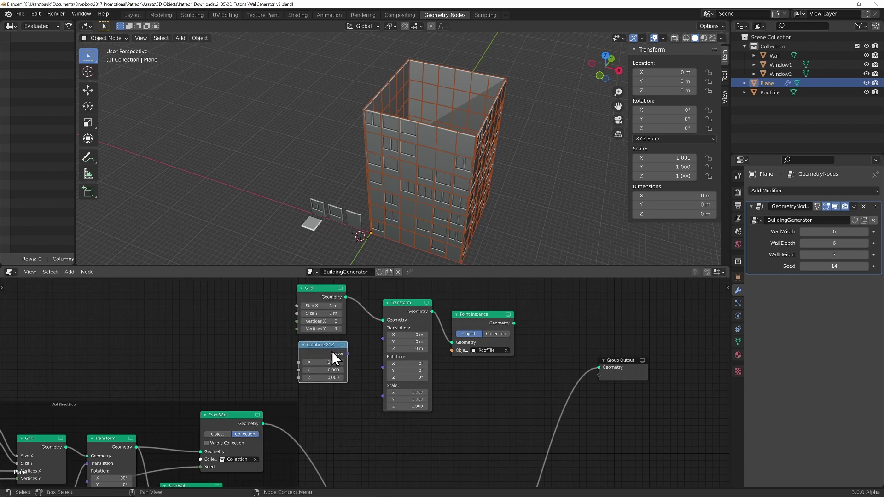
left_click_drag(348, 353, 383, 338)
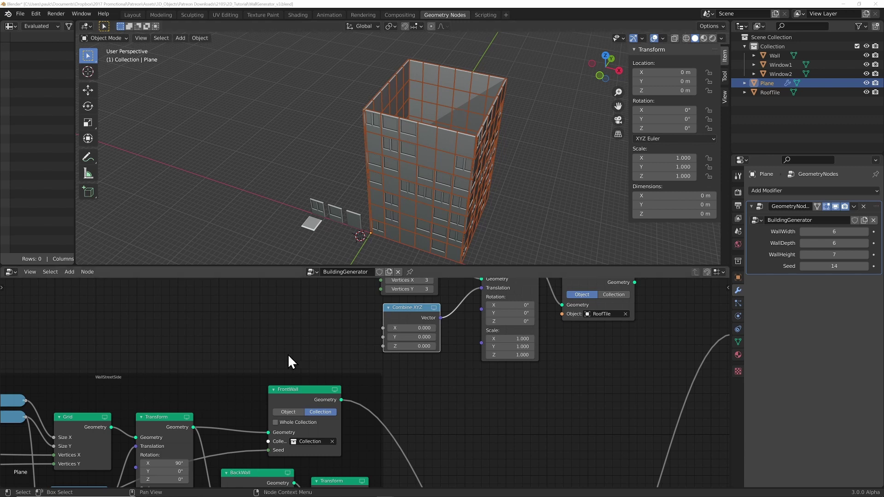
Link a WallStreetSide Subtract result to the roof Combine XYZ X input
scroll(288, 354, "down", 2)
middle_click_drag(258, 377, 336, 386)
scroll(376, 333, "down", 3)
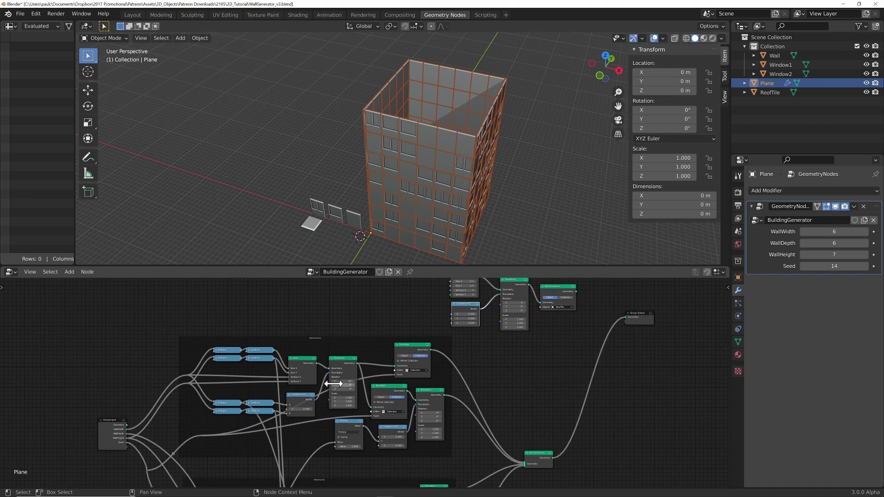
scroll(265, 383, "up", 1)
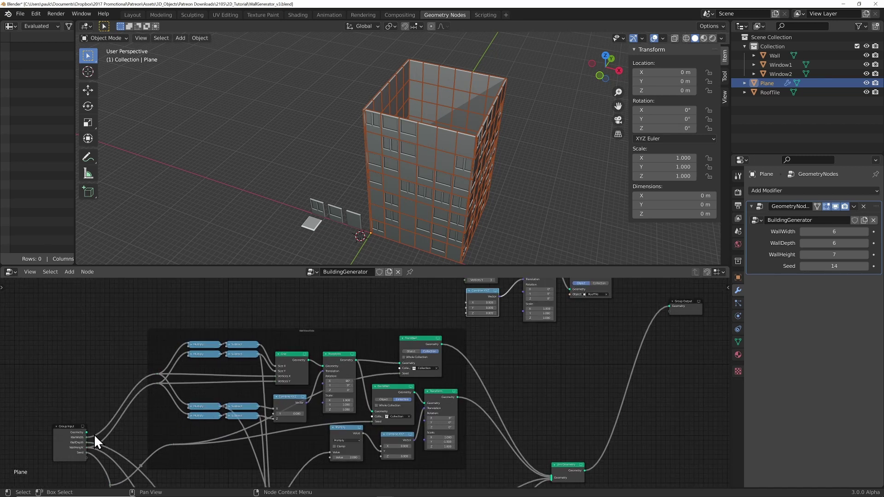
scroll(94, 435, "up", 1)
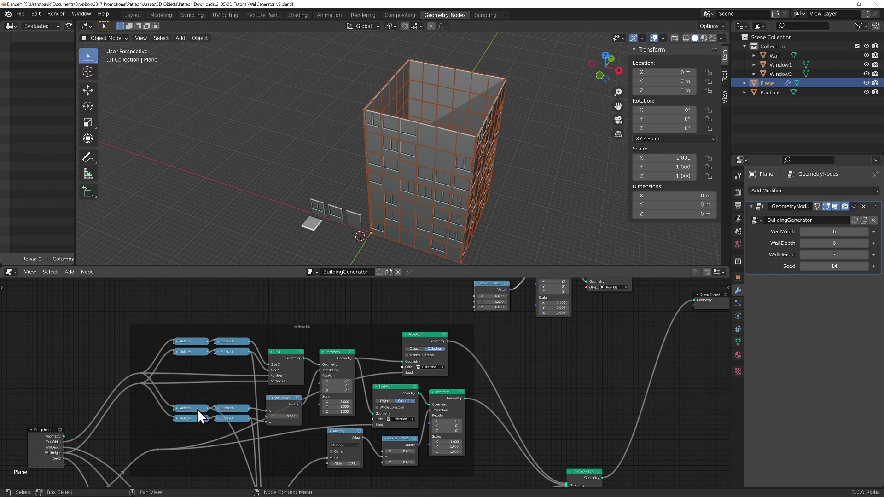
scroll(197, 409, "up", 1)
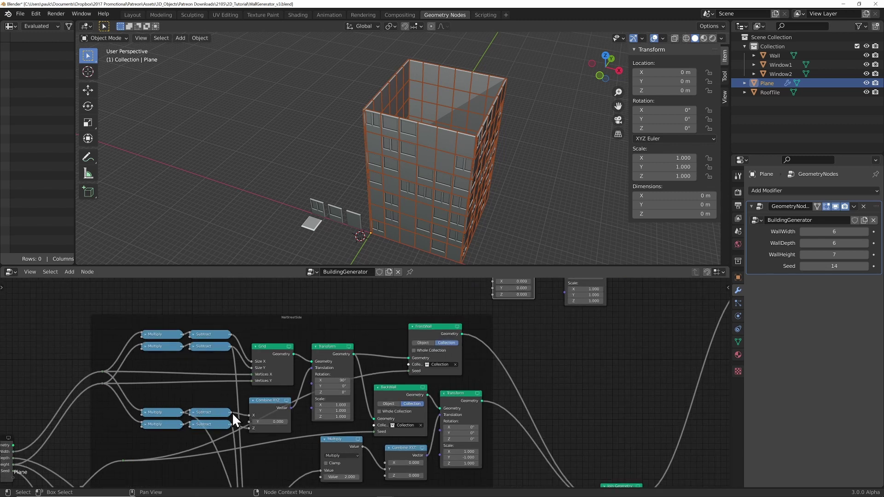
middle_click_drag(232, 412, 209, 448)
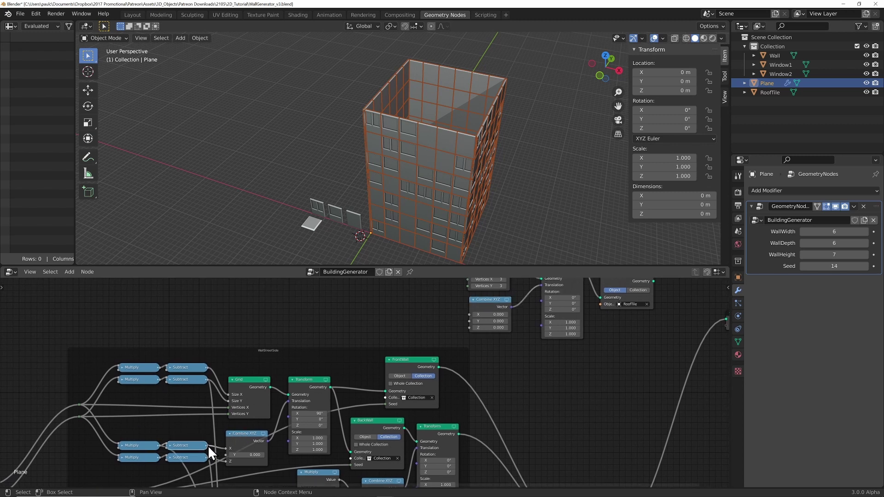
left_click_drag(208, 446, 468, 315)
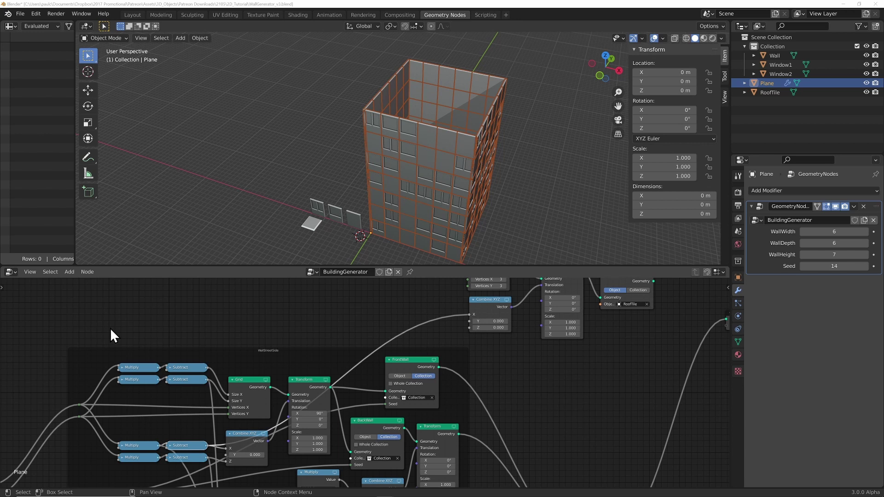
Link the lower frame's Subtract output to the roof Combine XYZ Y input
scroll(177, 333, "down", 3)
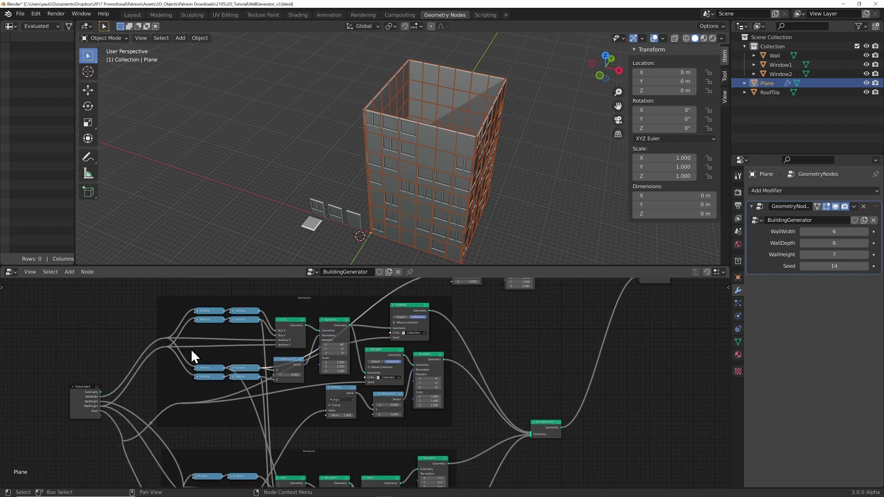
middle_click_drag(182, 432, 160, 399)
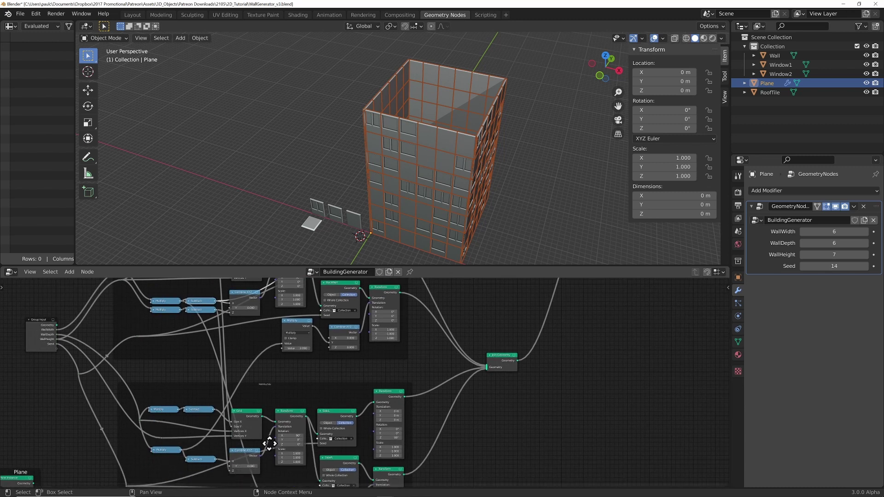
mouse_move(270, 445)
middle_mouse_down()
mouse_move(232, 474)
mouse_move(255, 452)
middle_mouse_up()
scroll(267, 410, "down", 2)
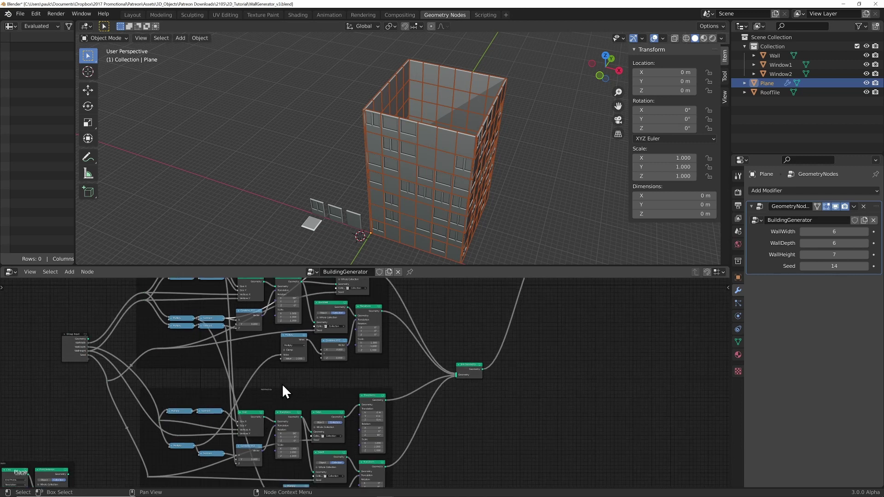
middle_click_drag(282, 384, 244, 422)
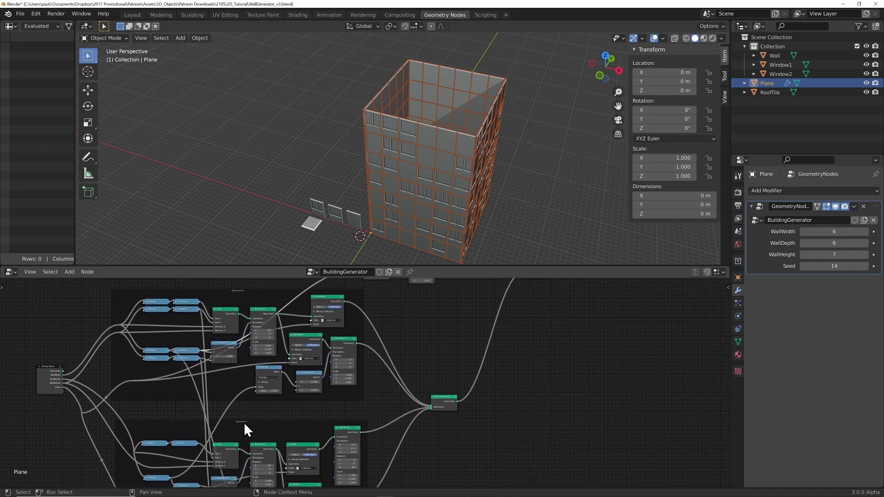
scroll(244, 422, "down", 1)
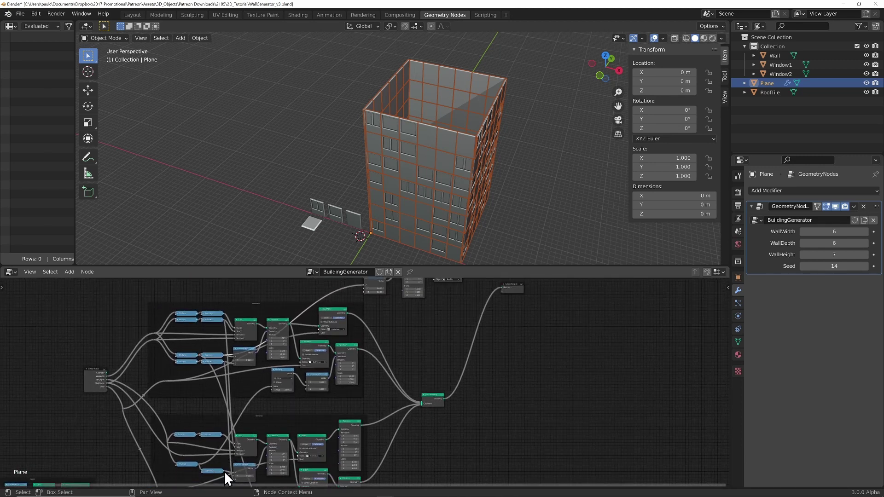
left_click_drag(223, 471, 363, 288)
middle_click_drag(357, 294, 371, 341)
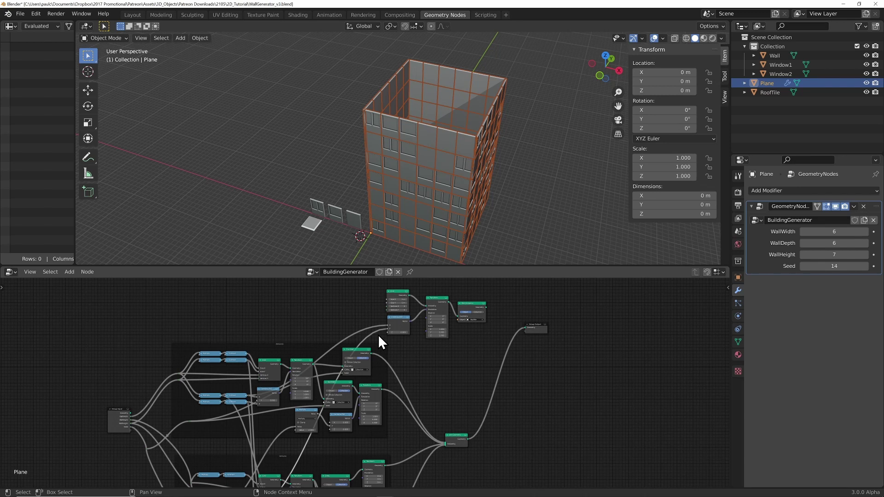
scroll(277, 313, "up", 3)
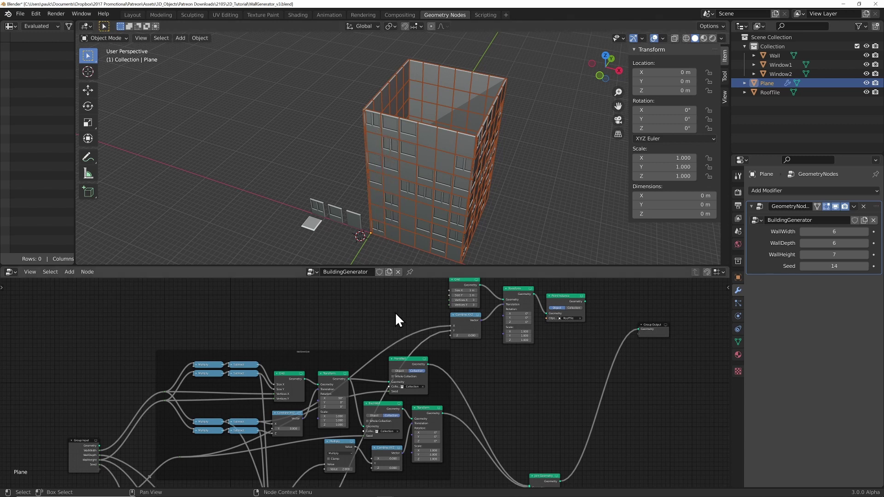
Add a Math node set to Multiply with 0.5 and link it to the roof Combine XYZ's Z
scroll(395, 312, "up", 1)
middle_click_drag(394, 312, 386, 319)
scroll(386, 319, "up", 1)
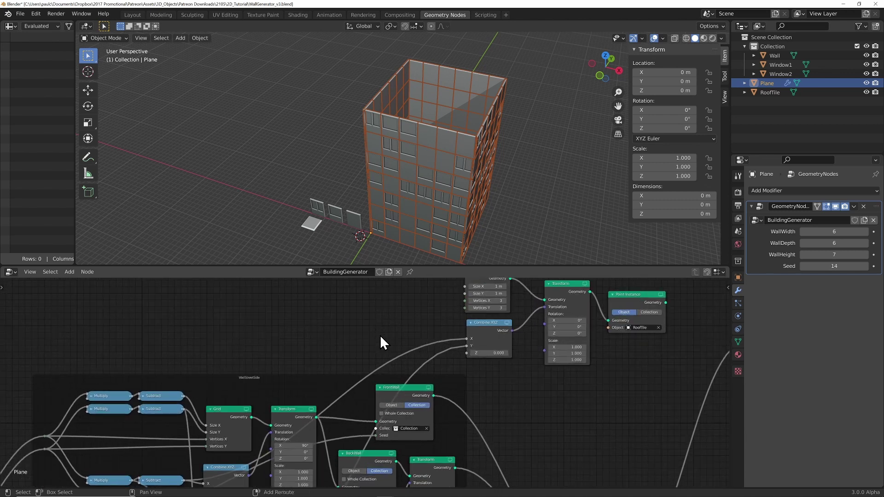
key("shift+a")
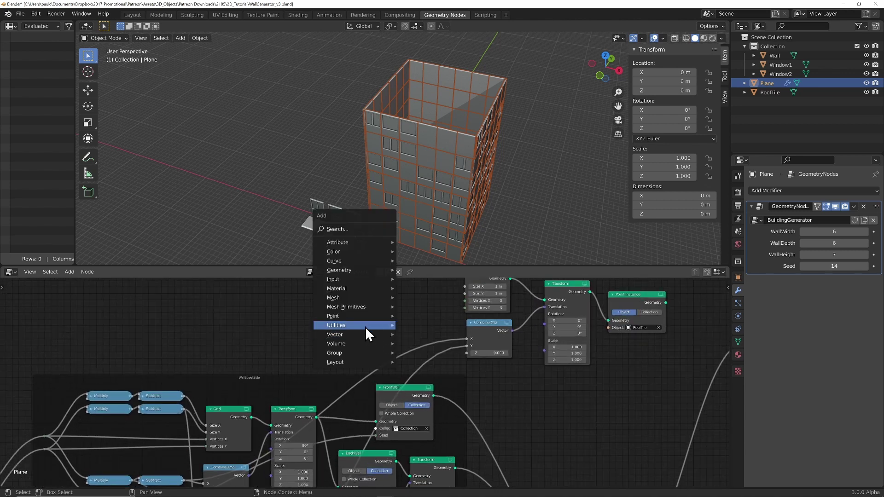
mouse_move(364, 325)
left_click(416, 366)
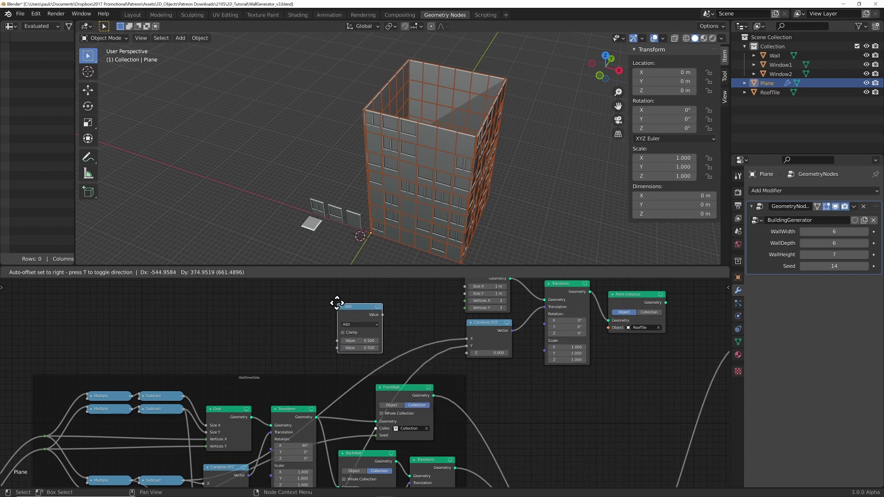
left_click(352, 326)
left_click(353, 323)
left_click(361, 355)
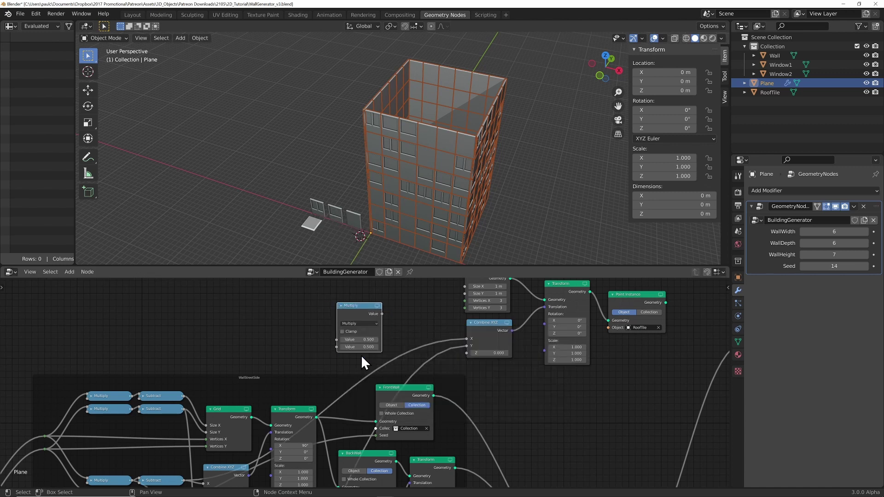
left_click(361, 347)
type("0.5")
left_click_drag(383, 314, 467, 353)
Connect Group Input's WallHeight to the roof Multiply node
scroll(272, 359, "down", 4)
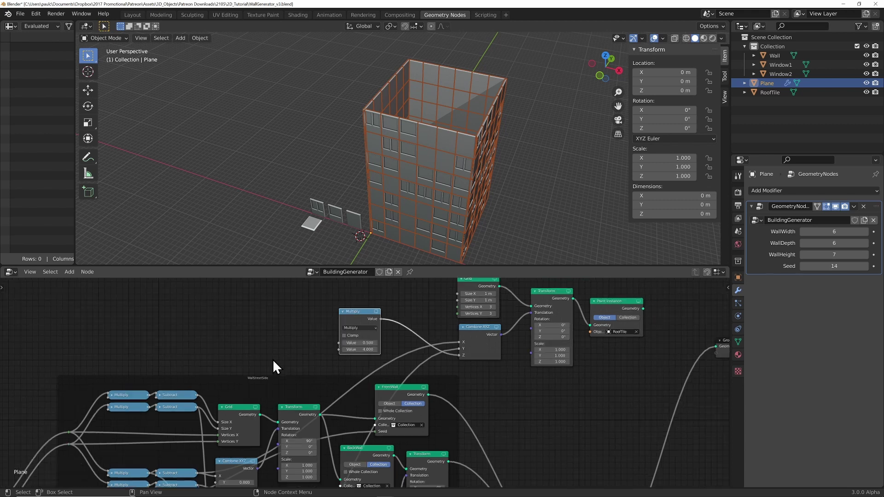
middle_click_drag(272, 353, 356, 320)
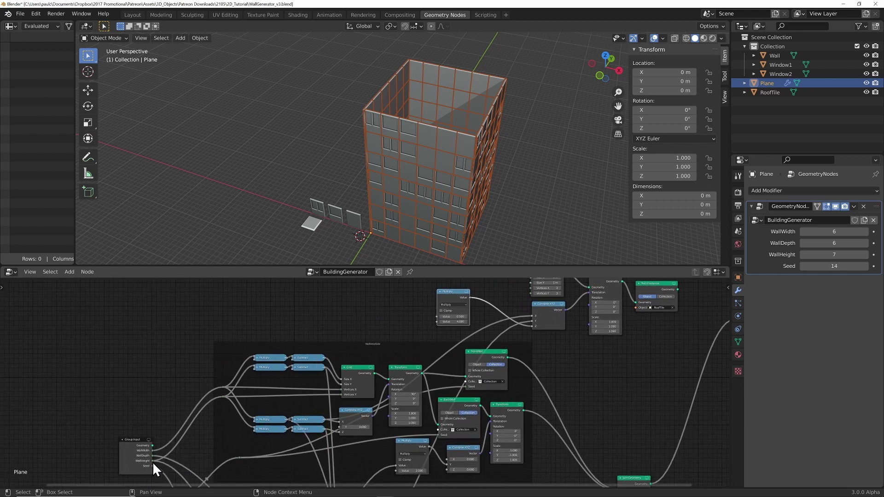
left_click_drag(152, 461, 430, 314)
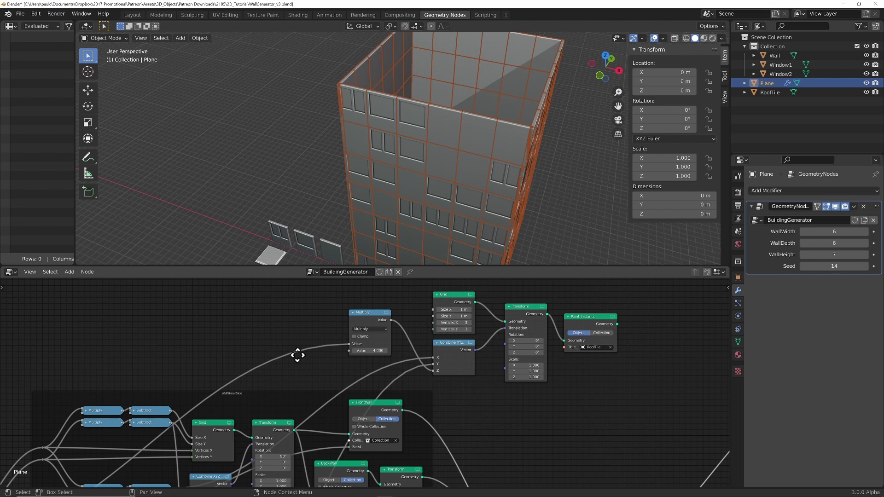
Move Group Input up-left and link its WallHeight into the roof Multiply node
middle_click_drag(296, 355, 311, 338)
scroll(327, 328, "down", 1)
scroll(324, 330, "down", 1)
left_click_drag(73, 465, 54, 423)
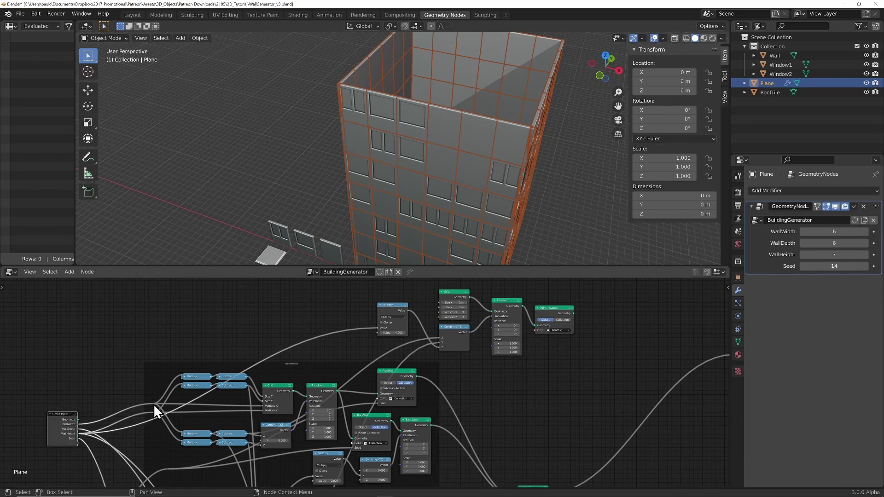
left_click_drag(153, 403, 441, 311)
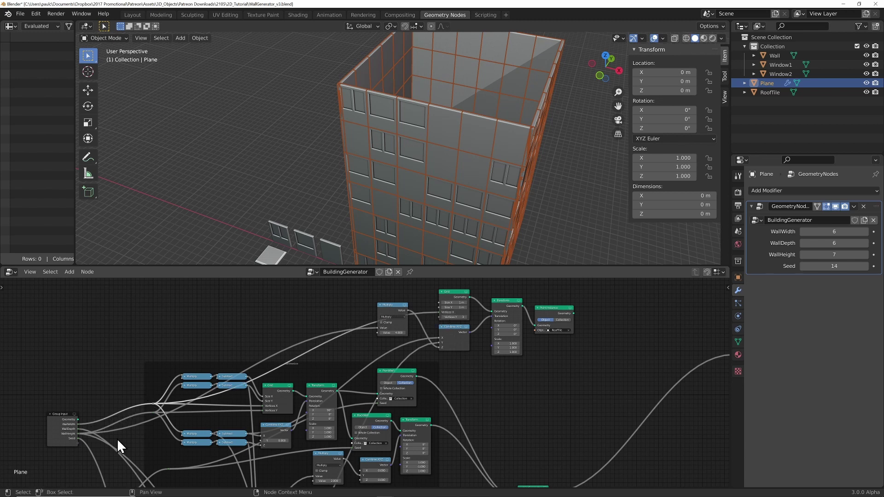
left_click_drag(78, 430, 438, 317)
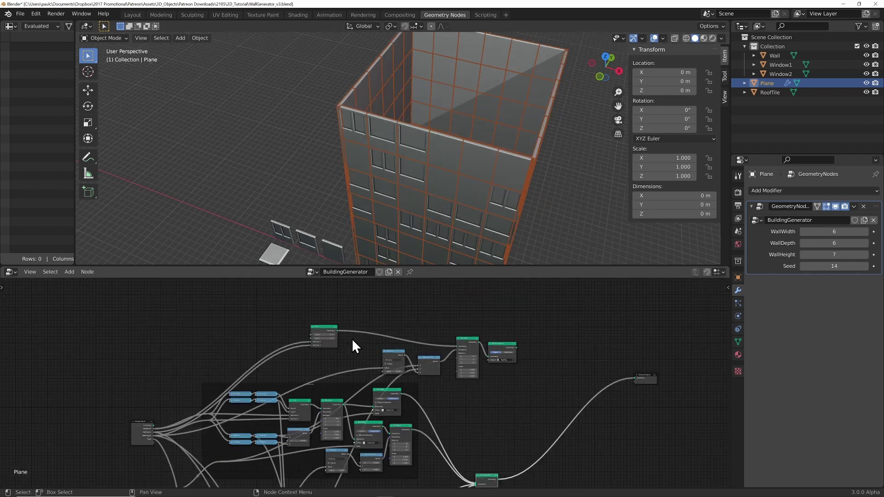
Feed the upper and lower Subtract results into the roof Grid's size inputs
scroll(350, 343, "up", 2)
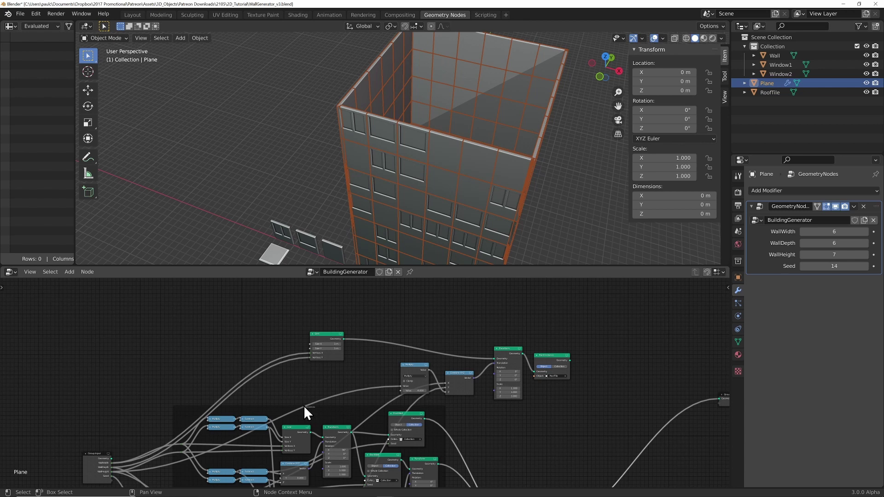
scroll(298, 402, "up", 1)
middle_click_drag(297, 402, 427, 363)
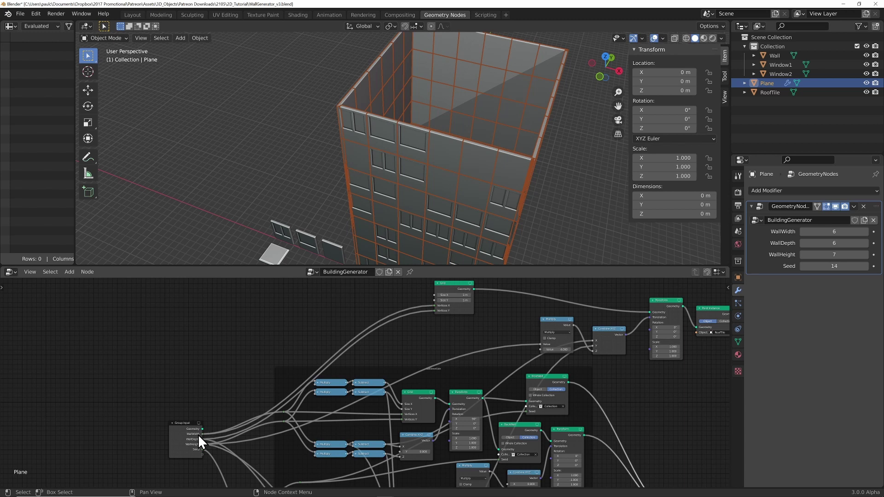
scroll(215, 419, "up", 1)
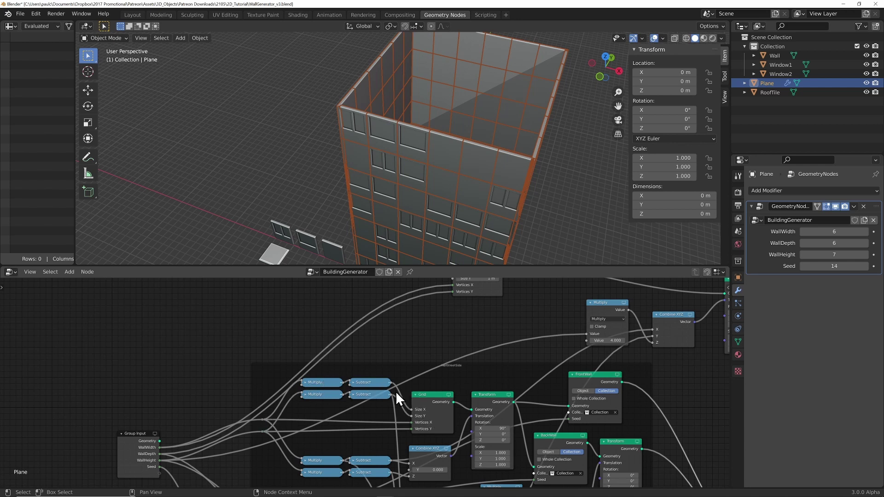
middle_click_drag(423, 359, 410, 394)
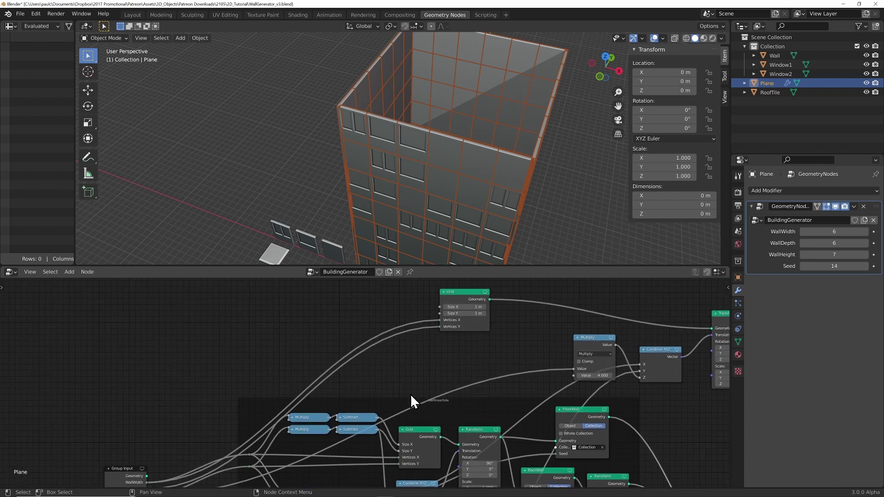
left_click_drag(377, 418, 440, 306)
scroll(386, 407, "down", 3)
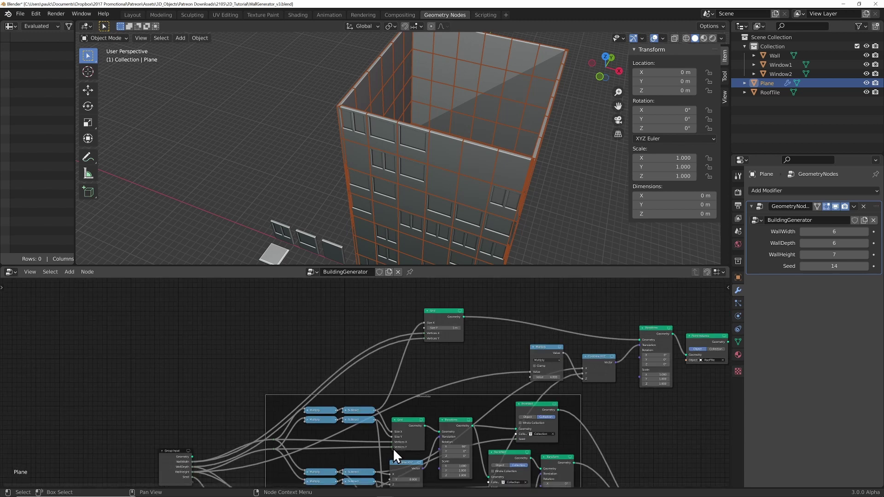
middle_click_drag(391, 460, 357, 329)
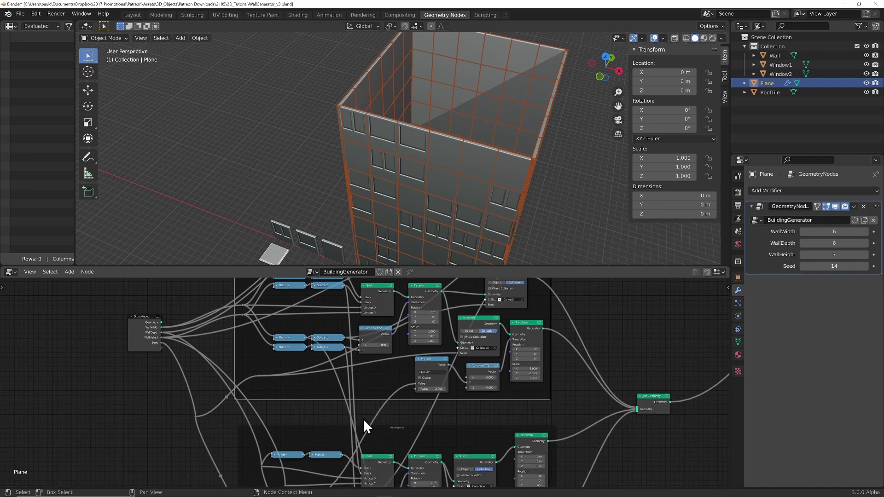
scroll(363, 419, "down", 4)
middle_click_drag(380, 371, 354, 409)
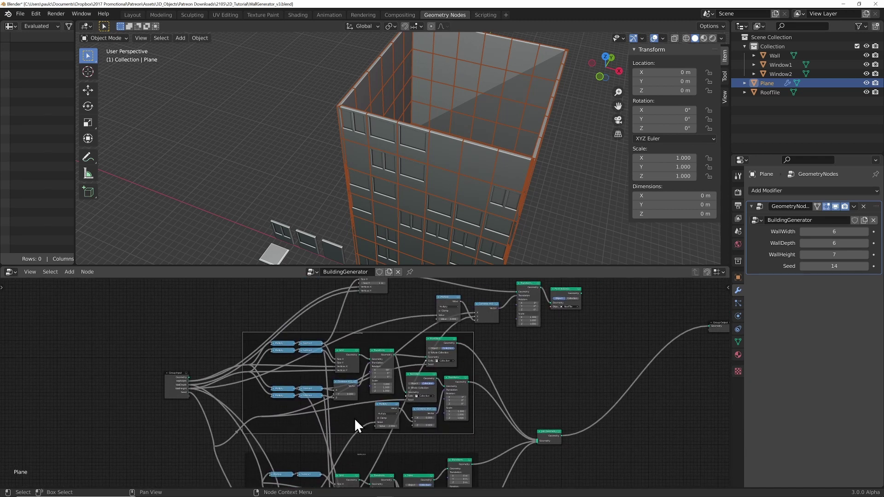
left_click_drag(322, 473, 358, 283)
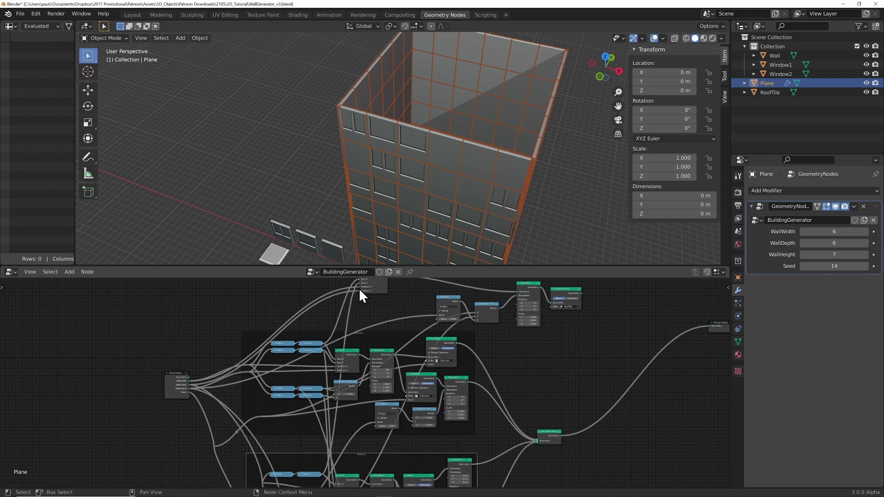
middle_click_drag(358, 289, 336, 375)
Shift the roof Grid right and add a widened Frame node in empty space
left_click_drag(336, 357, 412, 348)
key("shift+a")
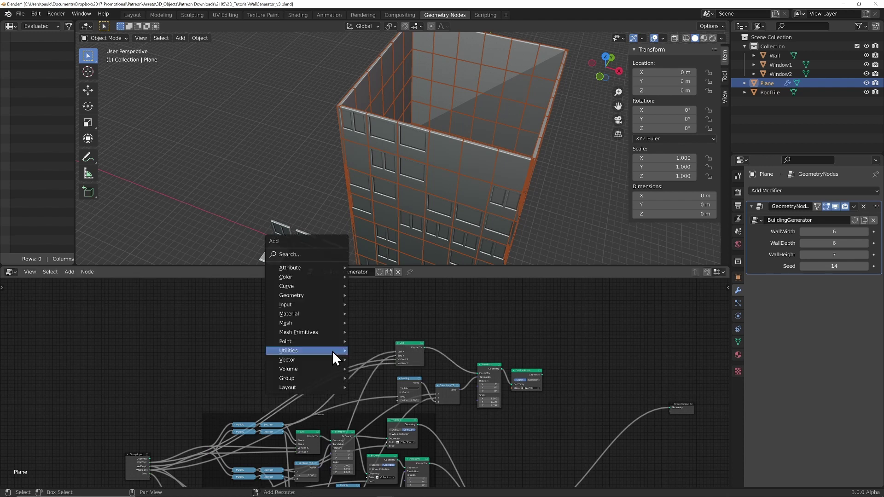
mouse_move(318, 381)
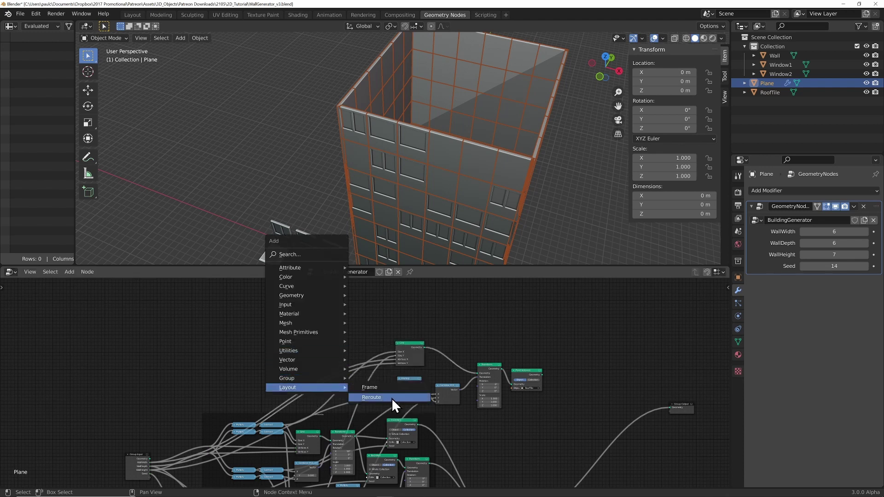
left_click(388, 388)
left_click(278, 330)
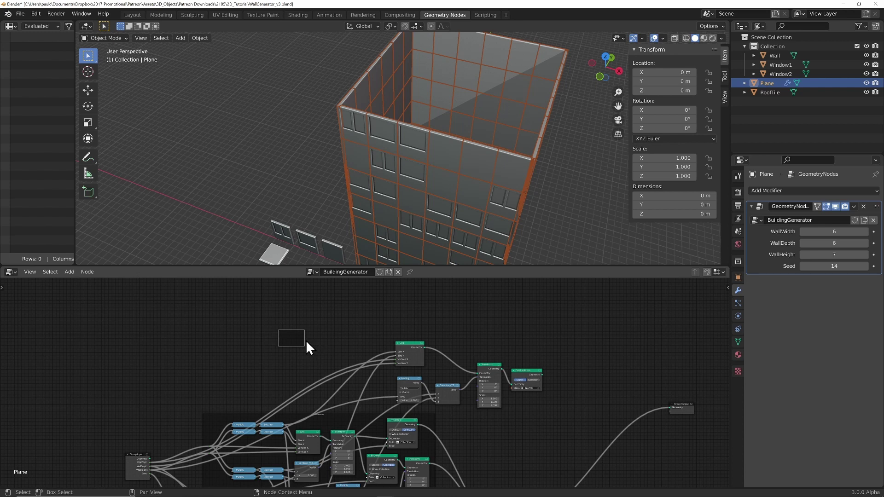
left_click_drag(303, 339, 366, 332)
Move the five roof-tile nodes into the new frame
left_click_drag(552, 318, 406, 394)
key("g")
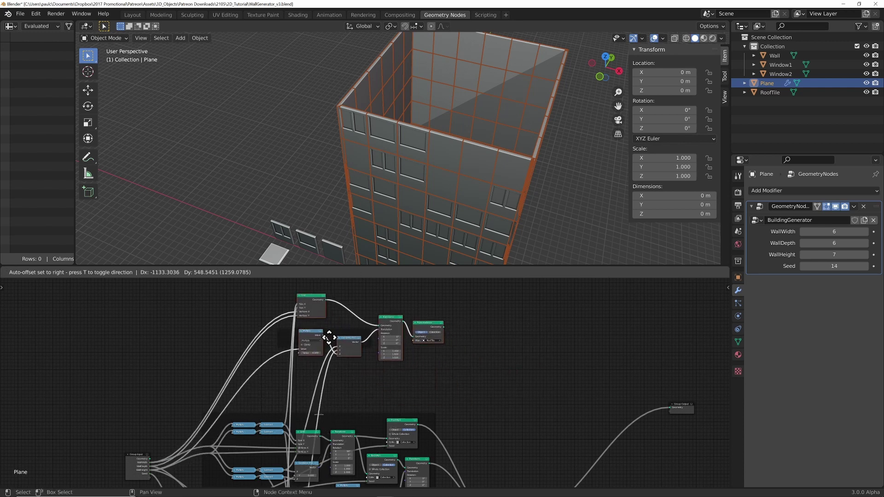
left_click(324, 342)
left_click_drag(346, 327, 340, 348)
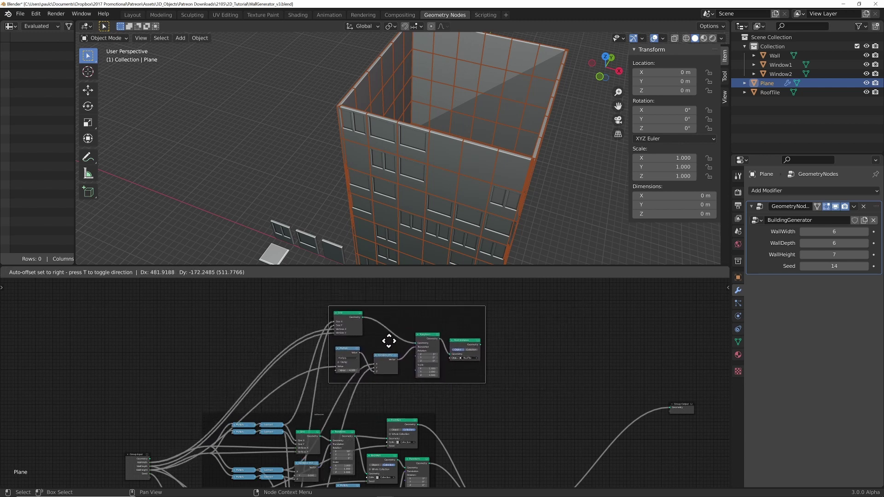
left_click(413, 336)
Label the frame 'Roof' in the node properties panel
key("n")
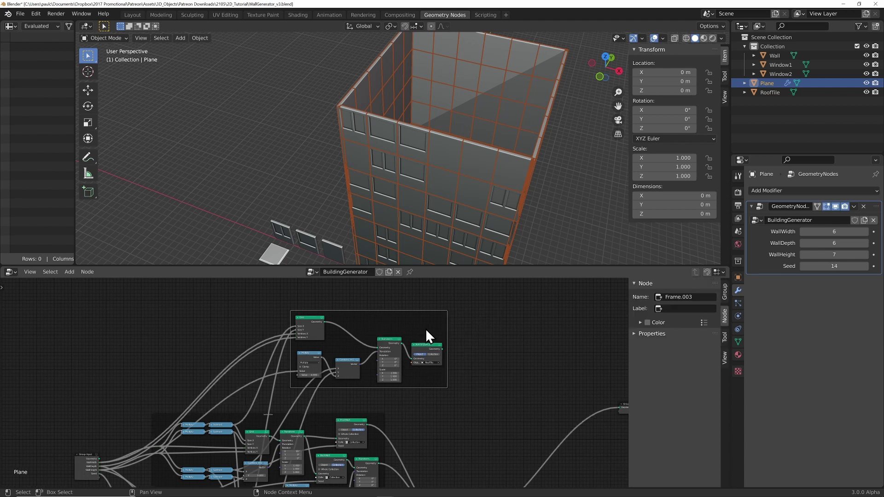
left_click(695, 309)
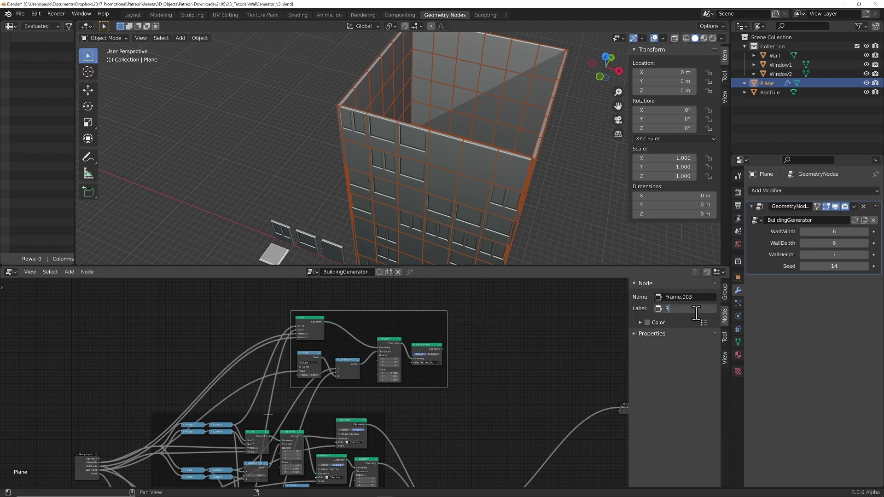
type("Roof")
key("Return")
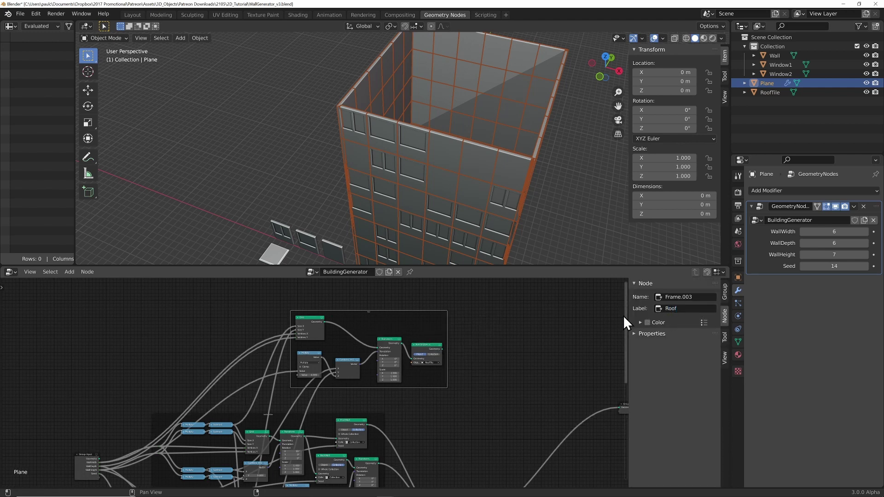
scroll(489, 396, "down", 2)
Feed the roof Point Instance tiles into Join Geometry and inspect the tiled building
middle_click_drag(489, 391, 416, 356)
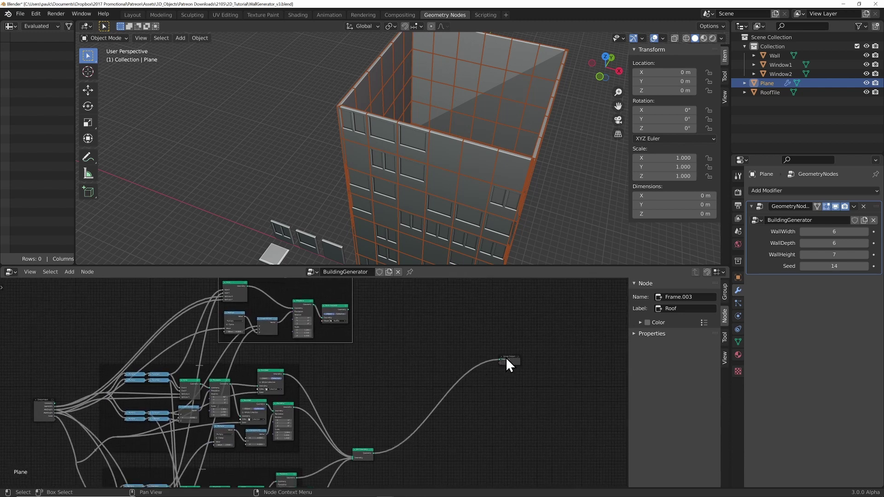
left_click_drag(506, 358, 536, 434)
left_click_drag(366, 454, 467, 439)
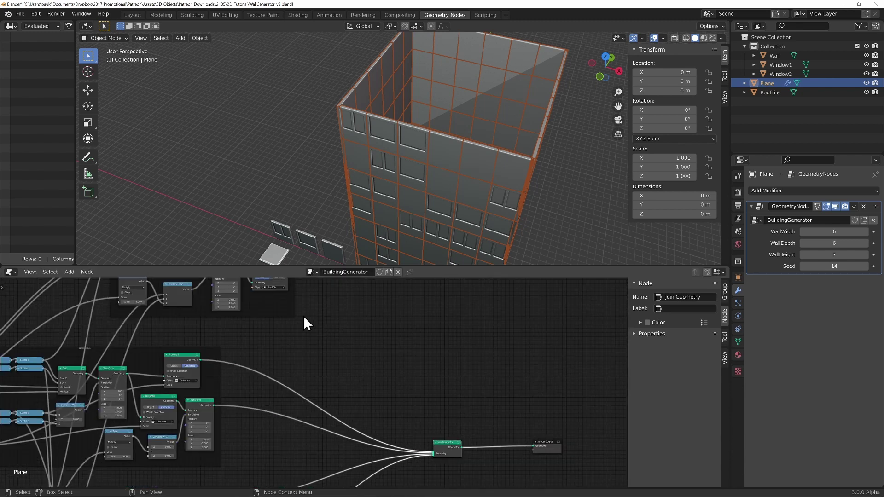
left_click(269, 312)
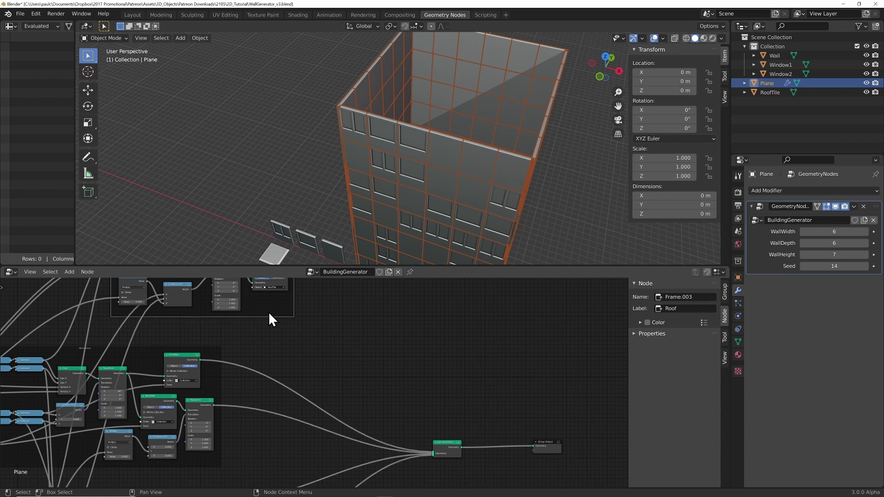
middle_click_drag(349, 322, 339, 344)
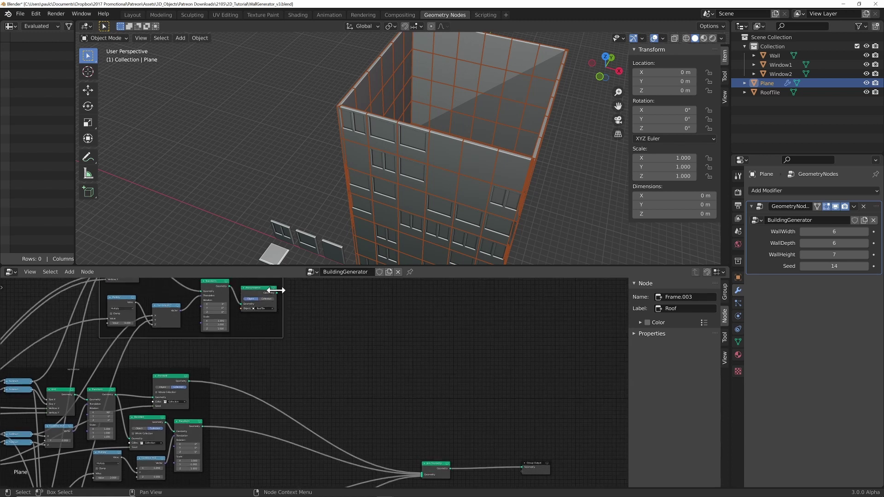
left_click_drag(277, 293, 422, 471)
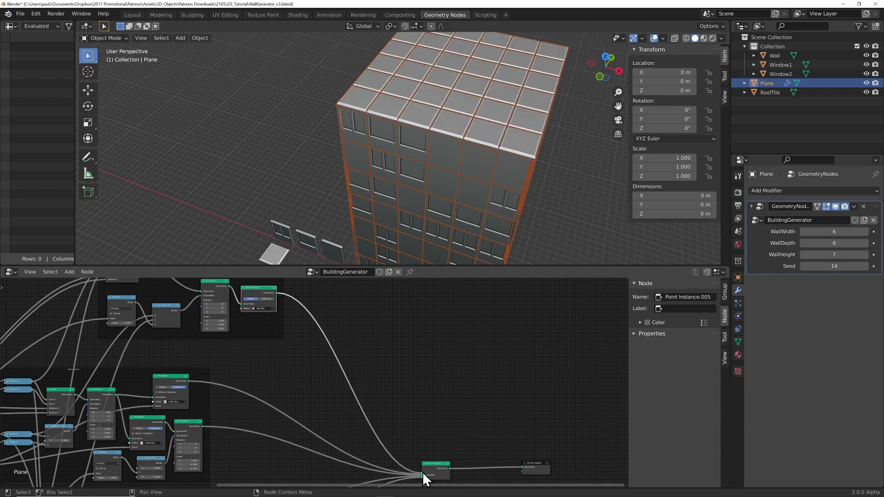
scroll(430, 174, "down", 5)
middle_click_drag(416, 159, 458, 170)
scroll(458, 164, "up", 3)
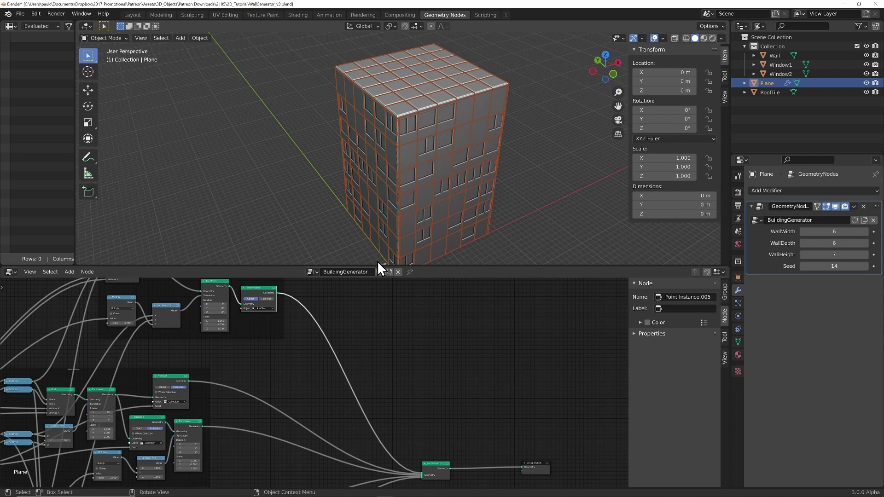
scroll(328, 362, "down", 5)
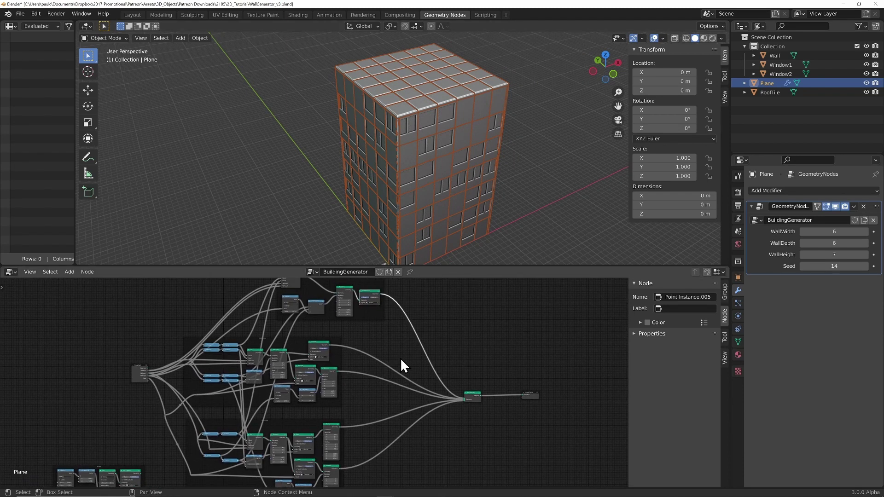
scroll(400, 364, "down", 1)
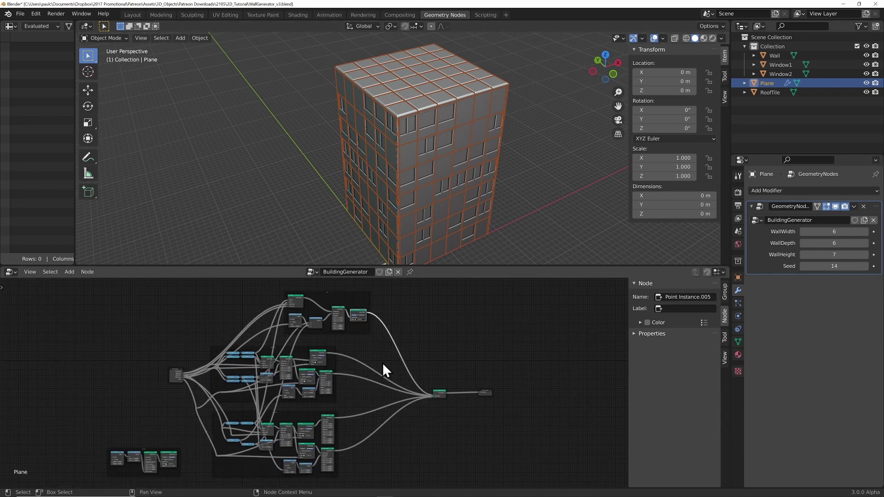
Save WallGenerator_v3.blend and enlarge the 3D viewport by shrinking the node editor
key("ctrl+s")
scroll(380, 360, "up", 1)
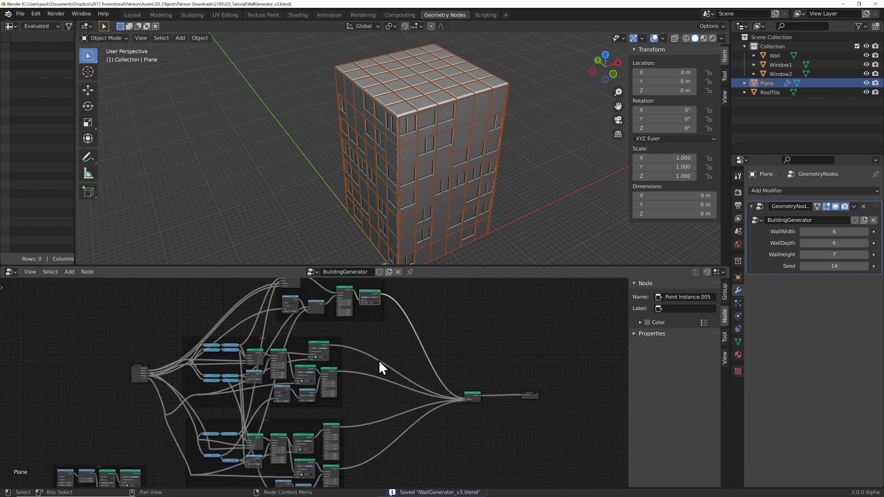
left_click_drag(405, 268, 406, 404)
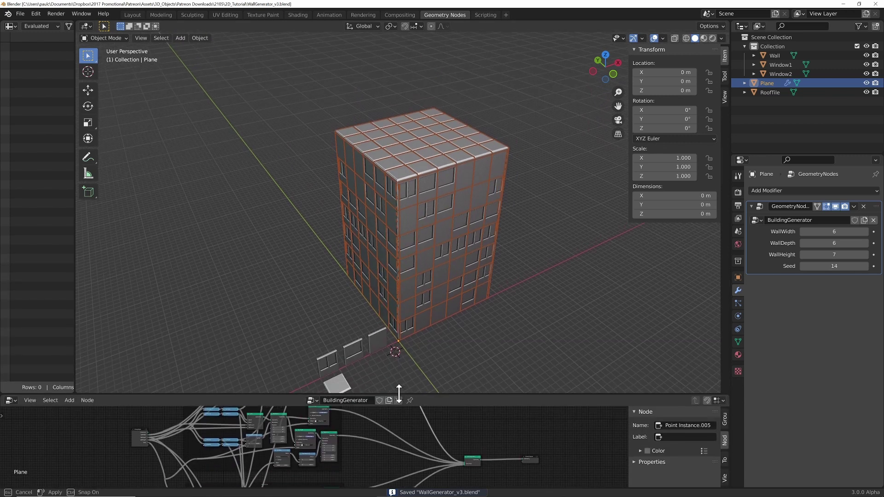
Test WallHeight by lowering it below 4 floors, then raising it back to 6
scroll(413, 211, "up", 1)
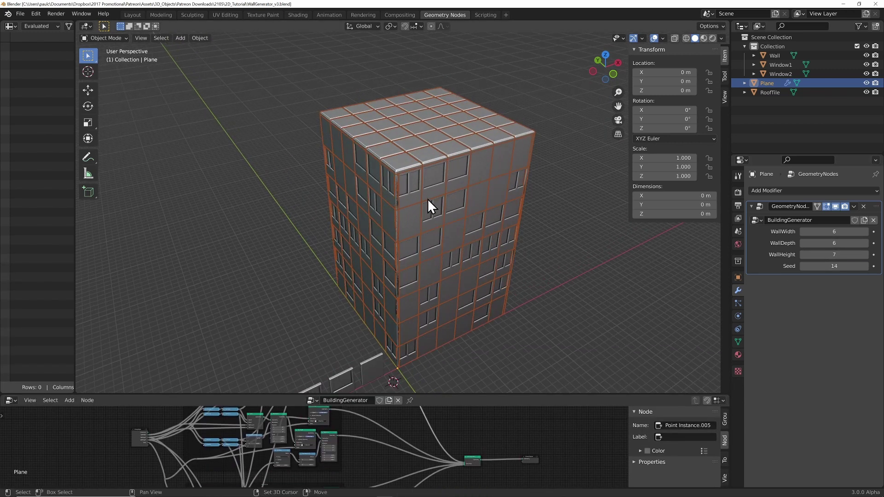
middle_click_drag(432, 186, 401, 211, "shift")
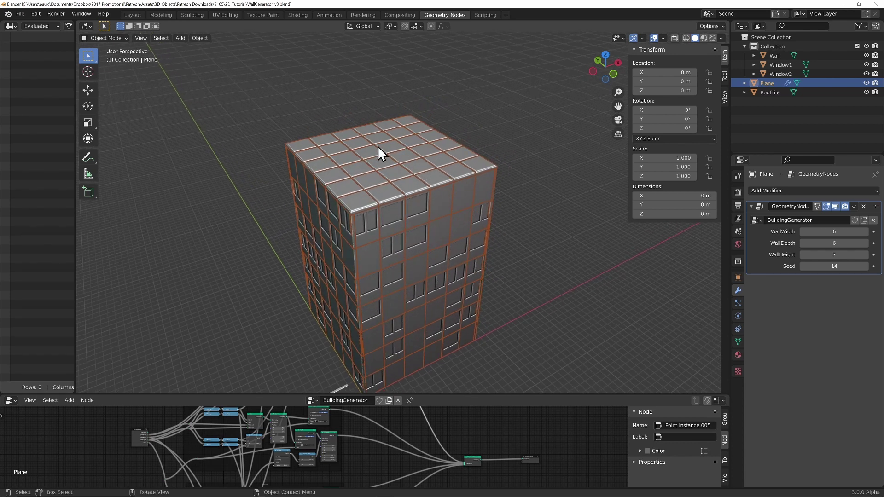
scroll(370, 181, "up", 2)
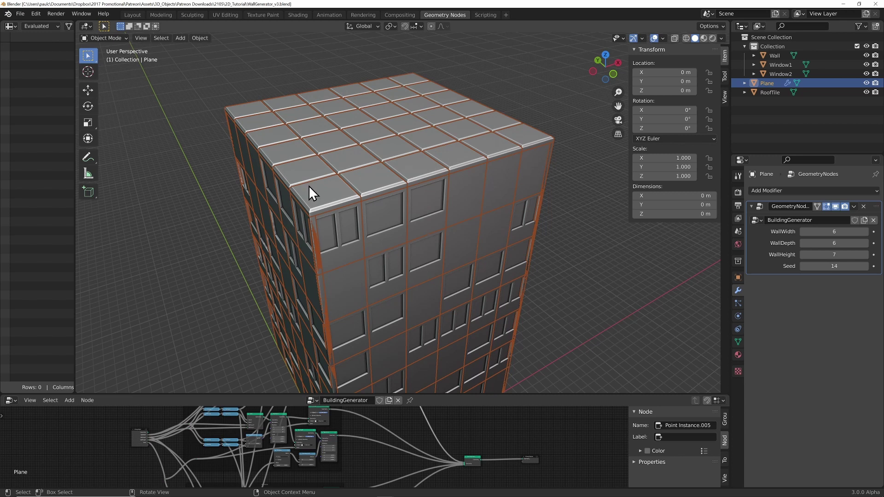
left_click(803, 254)
left_click(803, 255)
middle_click_drag(516, 259, 526, 172, "shift")
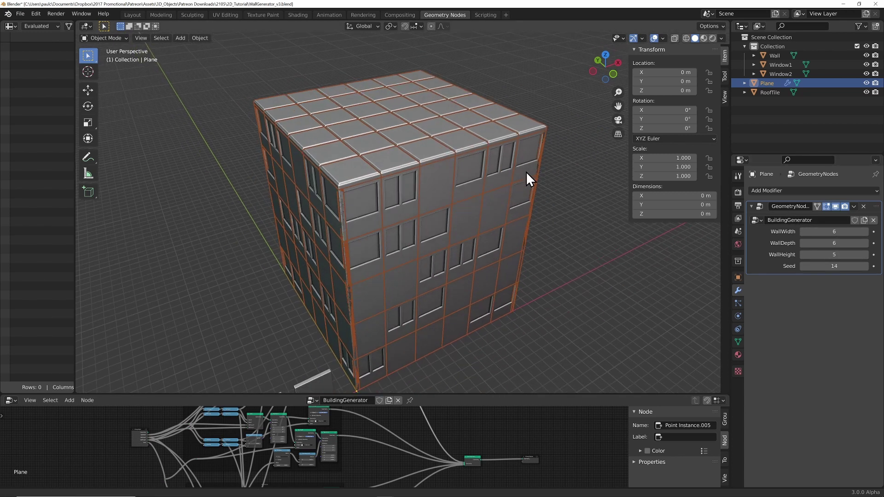
left_click(803, 254)
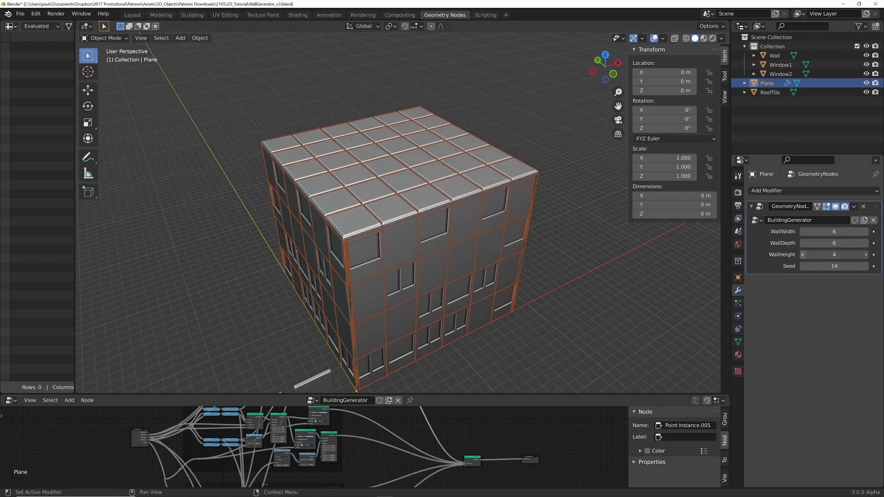
left_click(804, 254)
left_click(803, 254)
left_click(866, 254)
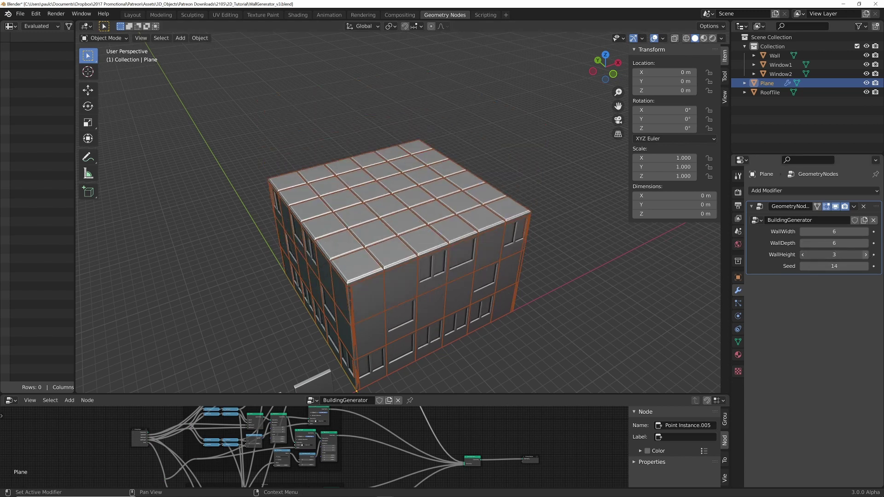
left_click(866, 254)
left_click(866, 254)
left_click(866, 254)
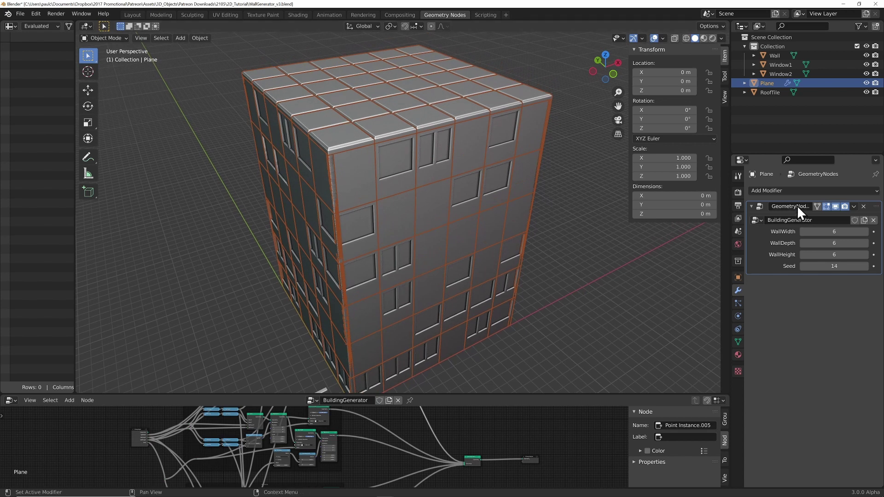
Test WallWidth values from 3 upward, settling the building at WallWidth 4
left_click(803, 231)
left_click(803, 231)
left_click(803, 231)
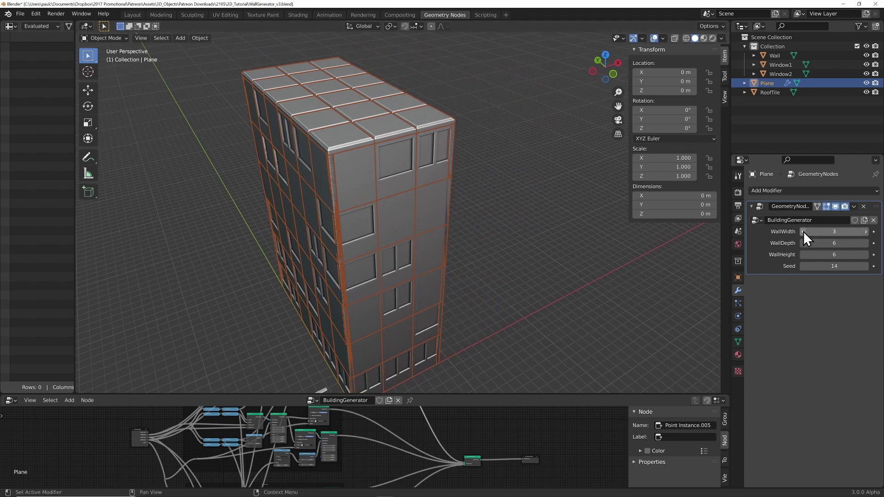
left_click(803, 231)
left_click(866, 231)
left_click(866, 231)
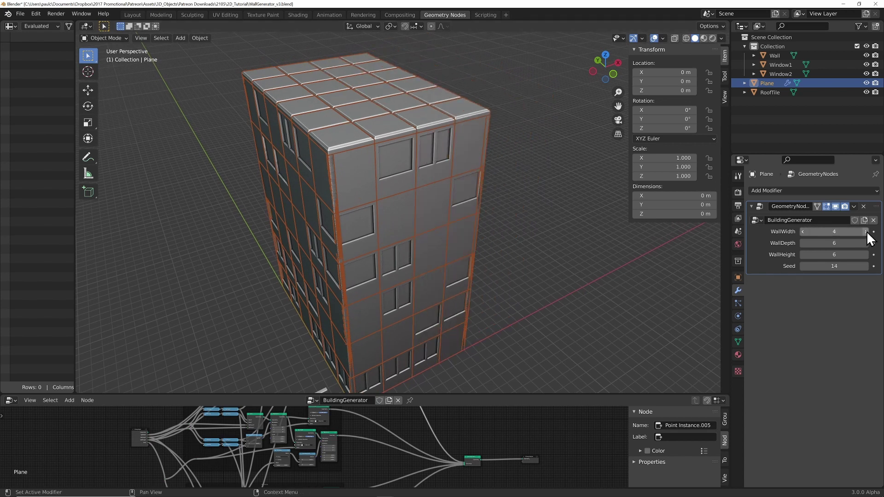
left_click(866, 232)
left_click(866, 231)
left_click(866, 231)
left_click(804, 231)
left_click(803, 231)
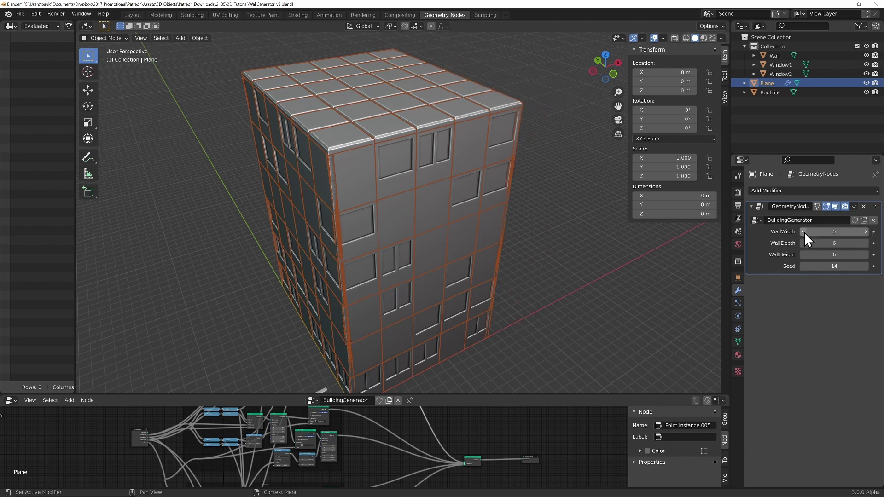
left_click(804, 231)
Test WallDepth by lowering it to 3 and raising it back up
middle_click_drag(711, 230, 731, 233)
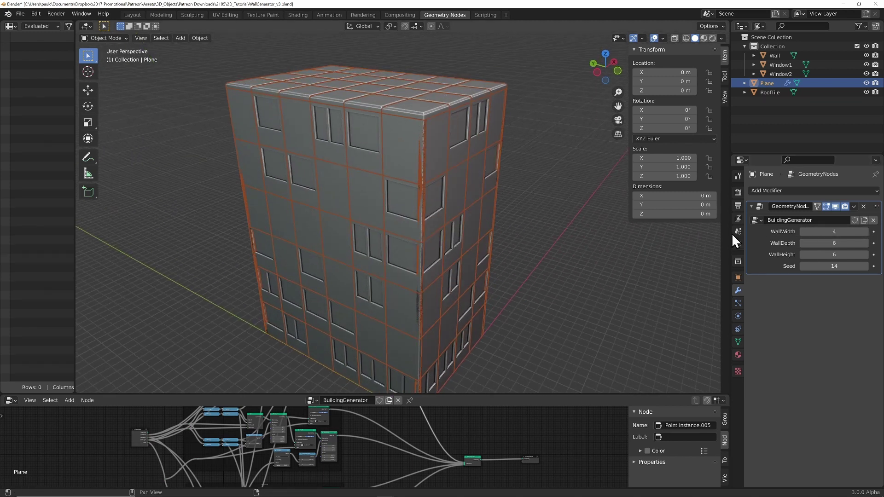
left_click(802, 242)
left_click(803, 242)
left_click(803, 242)
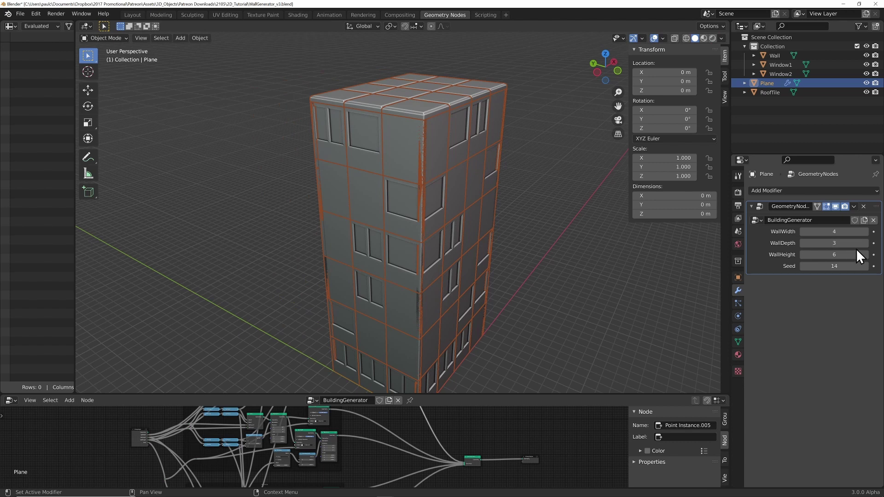
left_click(867, 242)
left_click(867, 243)
left_click(867, 243)
middle_click_drag(539, 210, 429, 211)
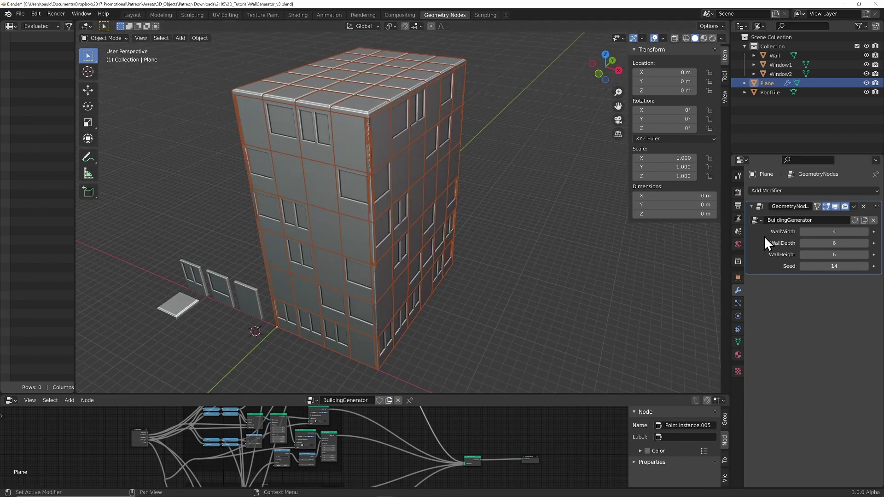
Set WallWidth to 5 and hide the Collection of wall and window parts
left_click(865, 231)
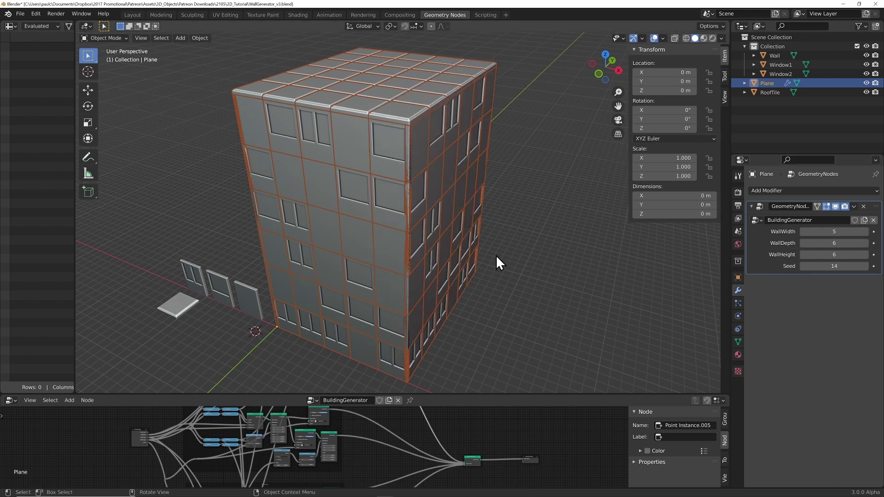
scroll(429, 225, "down", 3)
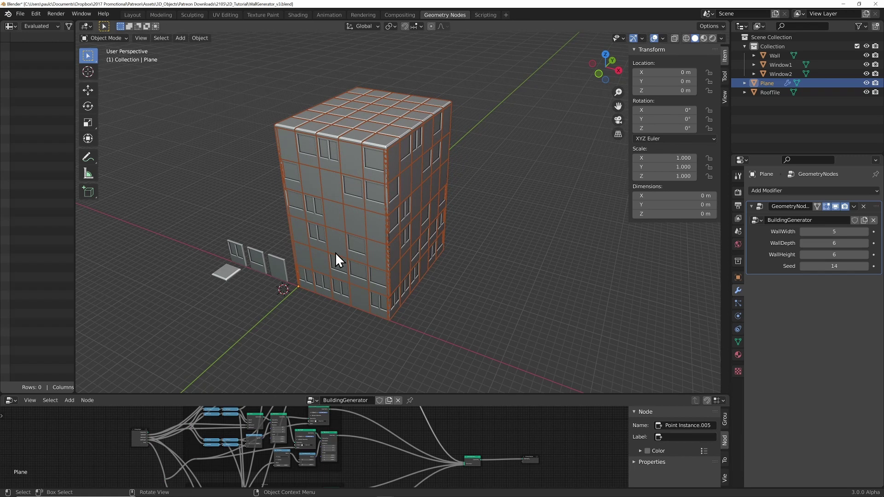
left_click(866, 46)
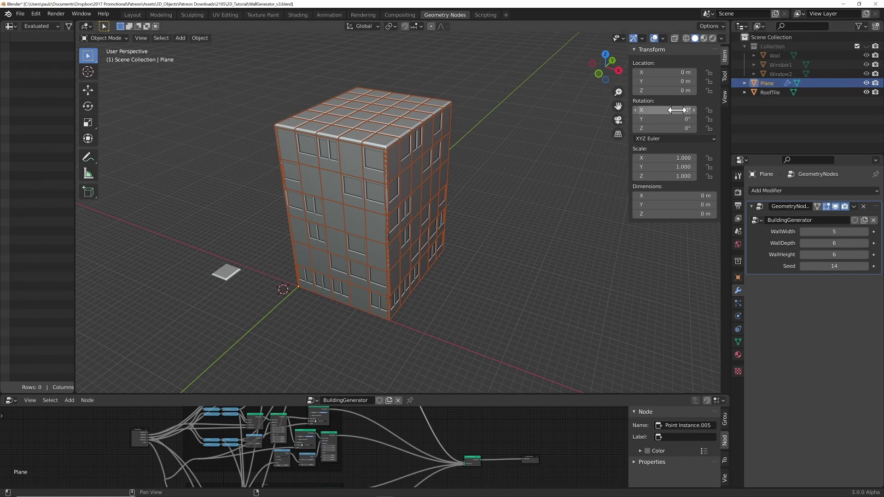
Rename the Plane object to Building01
double_click(768, 84)
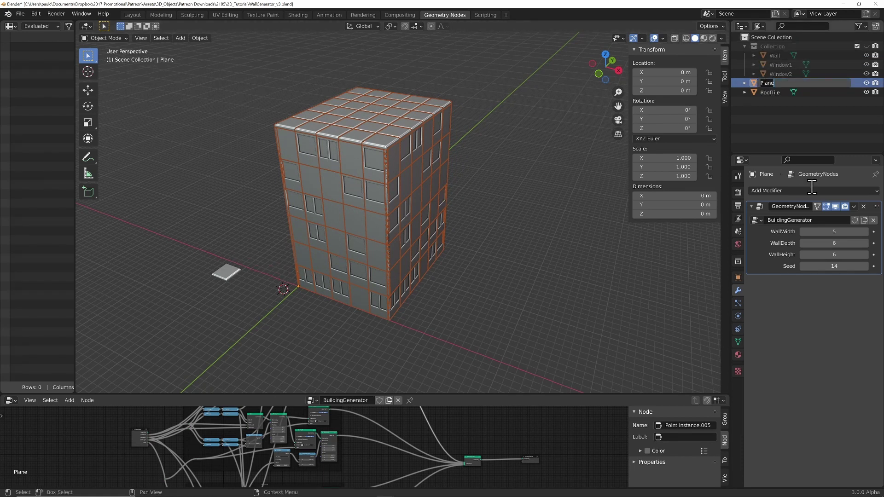
type("Build")
type("ing01")
key("Return")
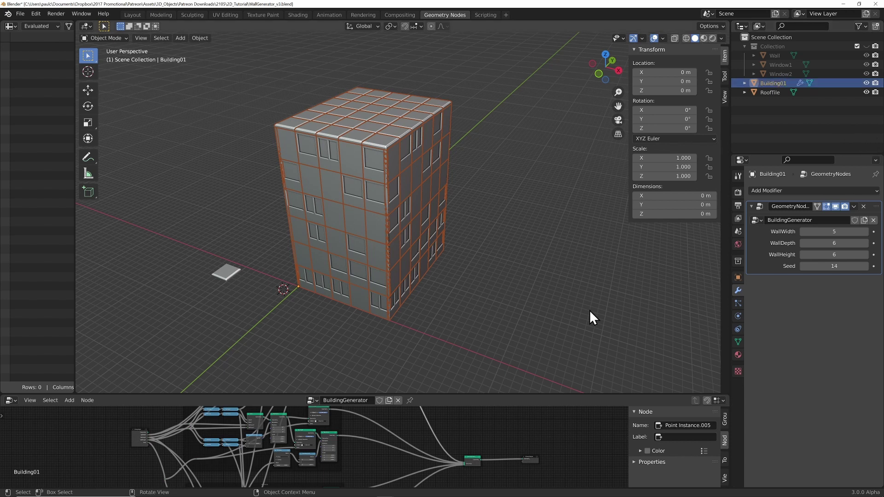
Duplicate Building01 in place and start renaming the copy
scroll(392, 239, "down", 2)
middle_click_drag(403, 231, 350, 212, "shift")
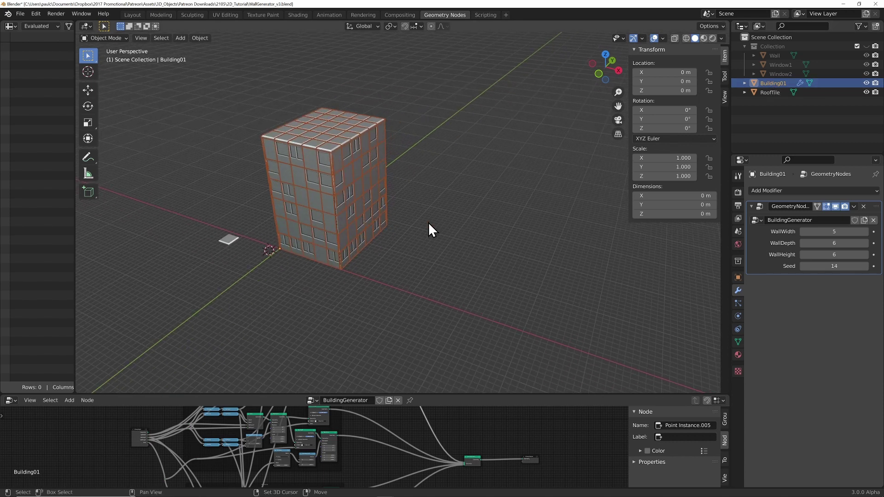
key("shift+d")
right_click(443, 227)
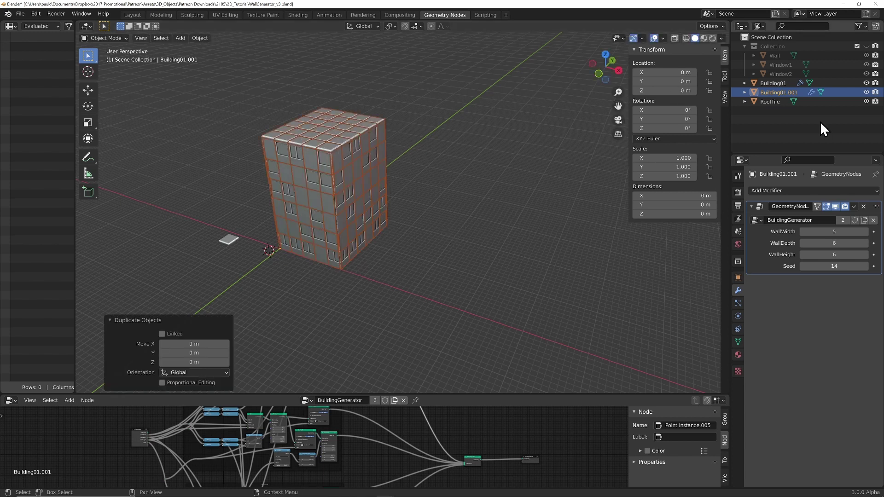
left_click(796, 84)
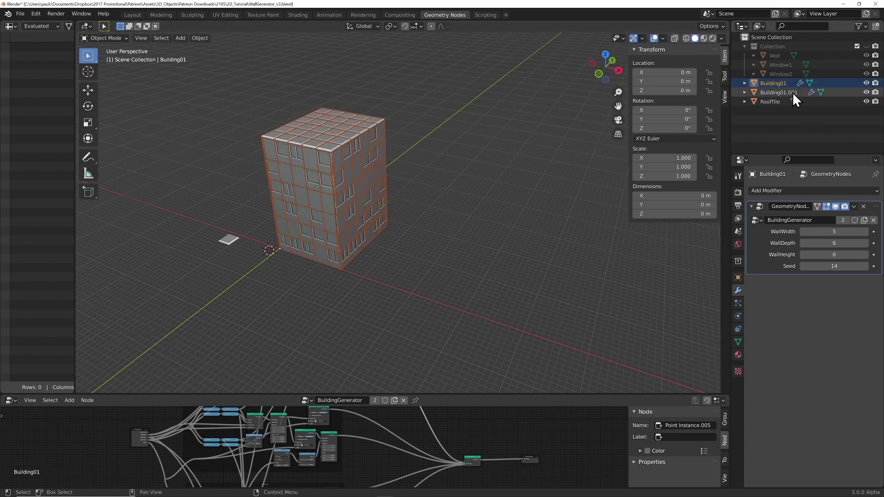
left_click(792, 92)
double_click(804, 92)
Rename the duplicate to Building02
key("End")
key("BackSpace")
key("BackSpace")
key("BackSpace")
key("BackSpace")
key("BackSpace")
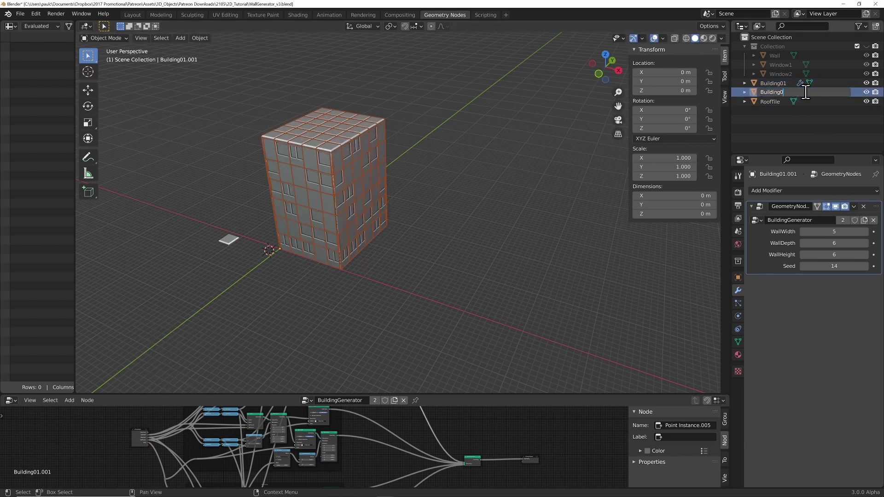
type("2")
key("Return")
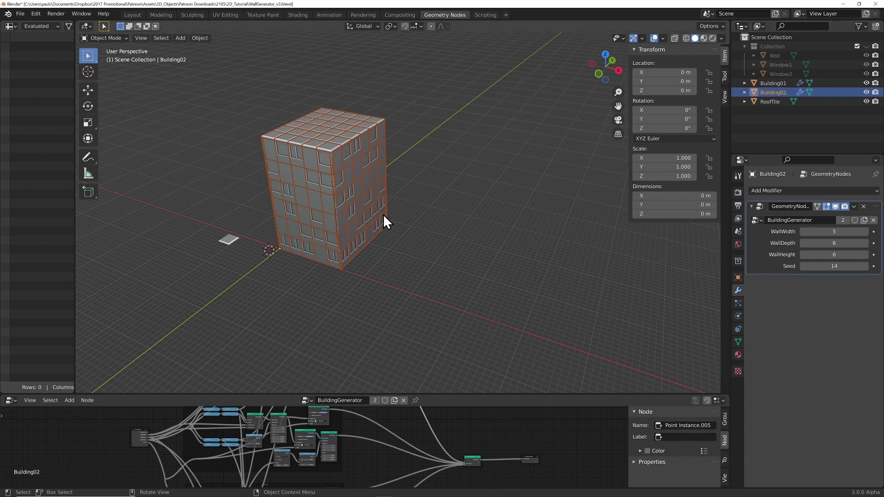
Move Building02 21 m along X beside Building01
key("g")
key("x")
left_click(444, 245)
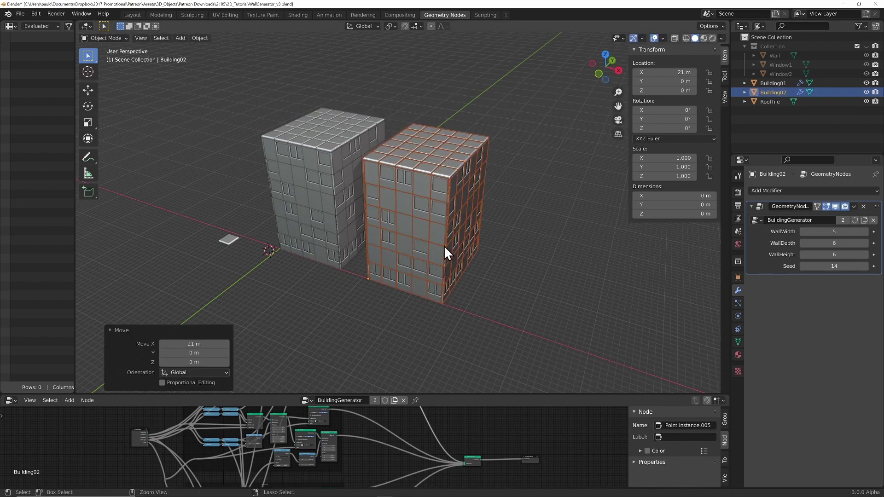
middle_click_drag(444, 245, 504, 248)
scroll(484, 236, "up", 3)
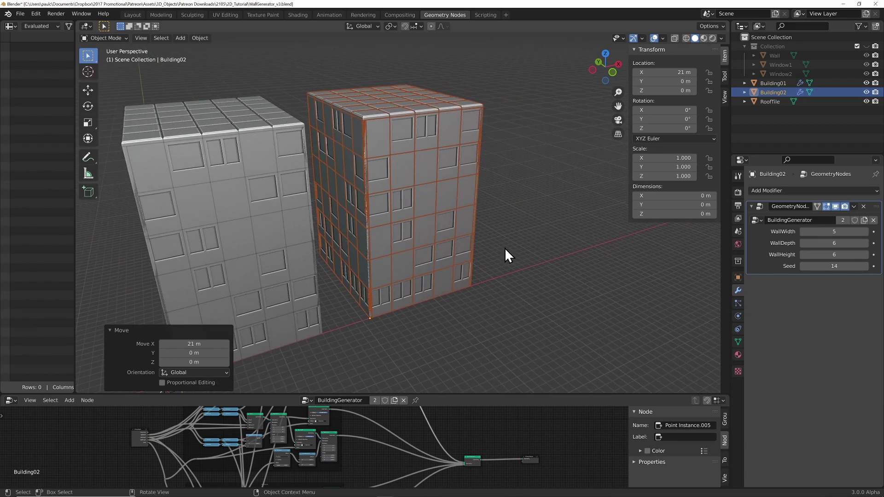
Give Building02 WallHeight 4, Seed 10, WallWidth 3 and WallDepth 4
left_click(803, 255)
left_click(804, 254)
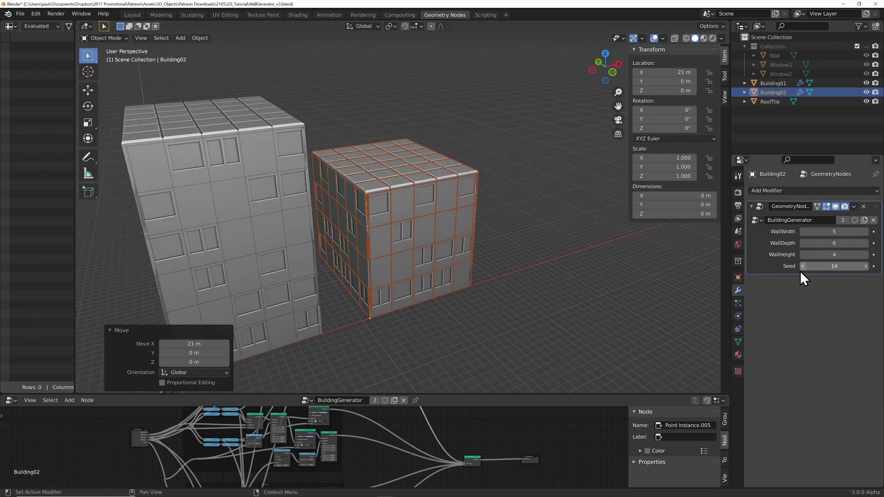
left_click(803, 263)
left_click(803, 264)
left_click(804, 264)
left_click(803, 264)
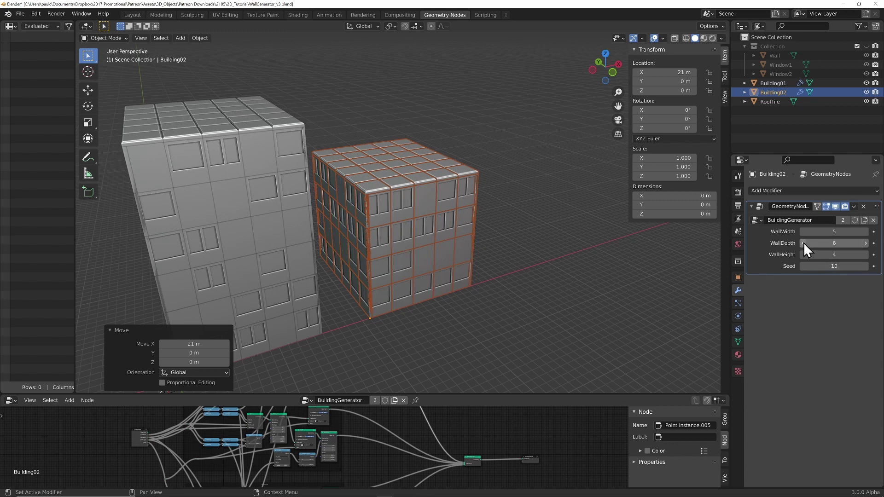
left_click(802, 232)
left_click(803, 232)
left_click(802, 243)
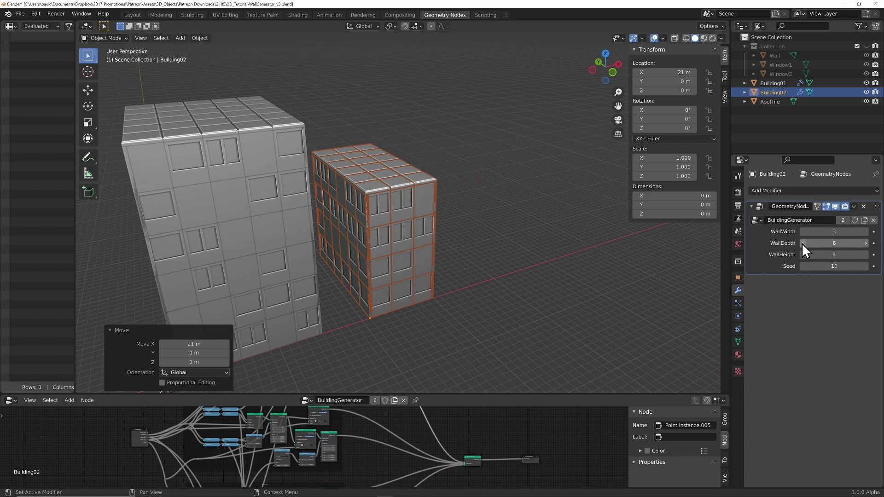
left_click(802, 243)
middle_click_drag(446, 236, 388, 241)
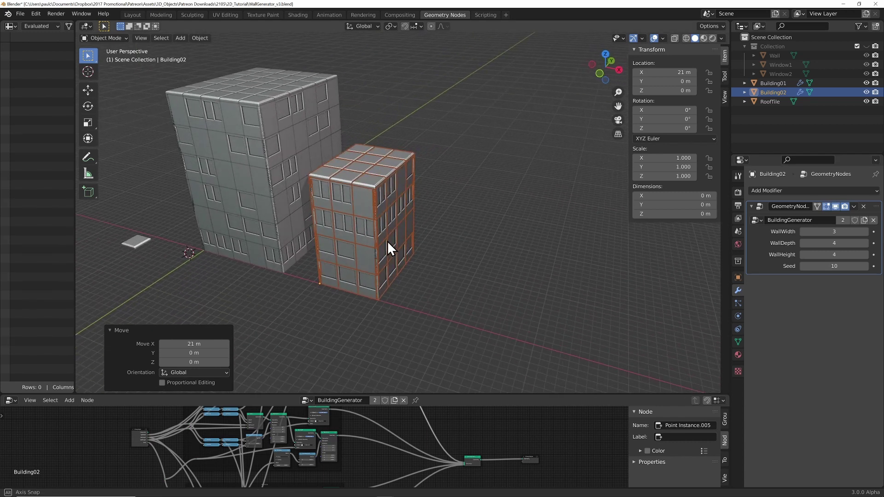
Duplicate Building01 in place and hide RoofTile and Collection from view and renders
left_click(770, 83)
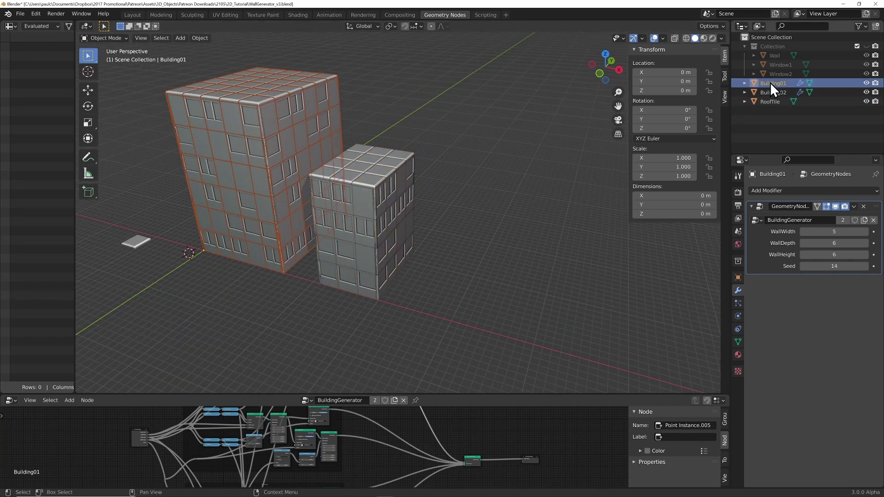
key("shift+d")
right_click(388, 220)
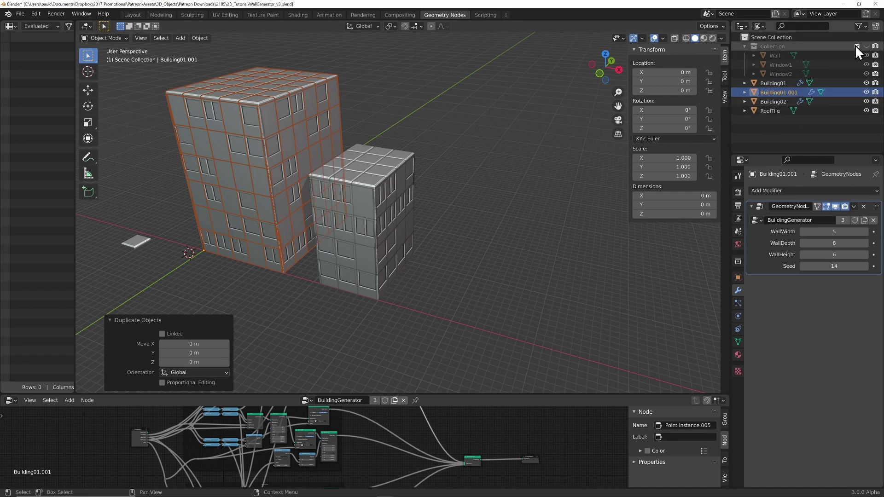
left_click(875, 111)
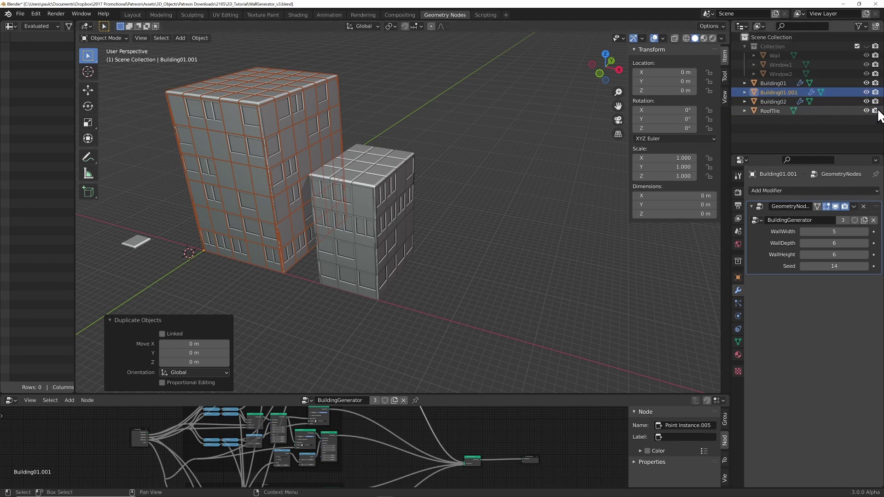
left_click(865, 110)
left_click(875, 46)
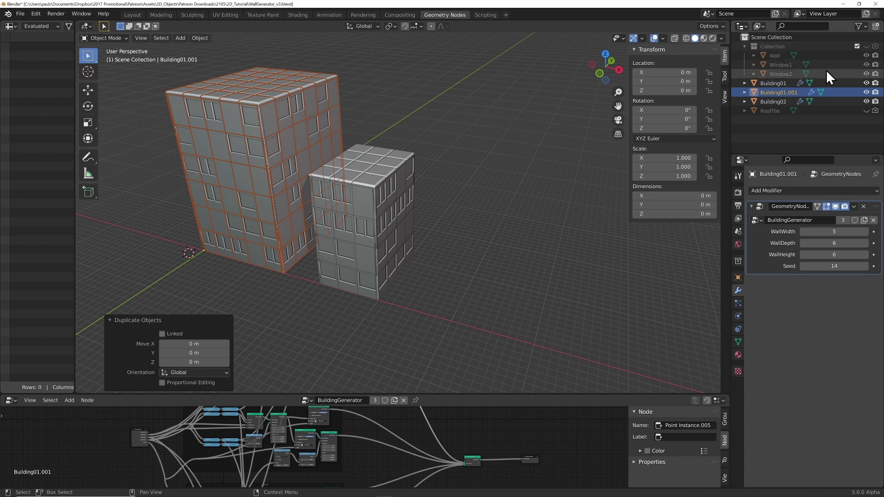
Rename the duplicated building to Building03
double_click(791, 91)
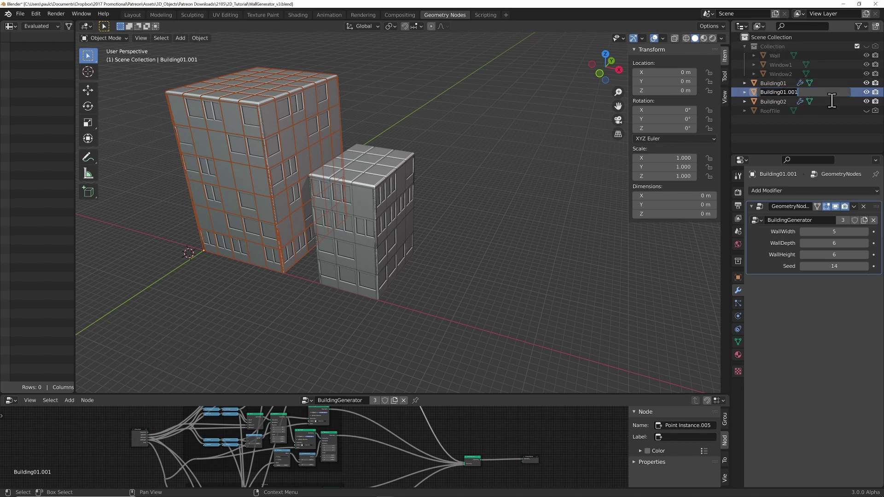
left_click(831, 101)
key("BackSpace")
key("BackSpace")
key("BackSpace")
key("BackSpace")
key("BackSpace")
type("3")
key("Return")
Move Building03 along the X axis to X -18 m
middle_click_drag(198, 214, 267, 214)
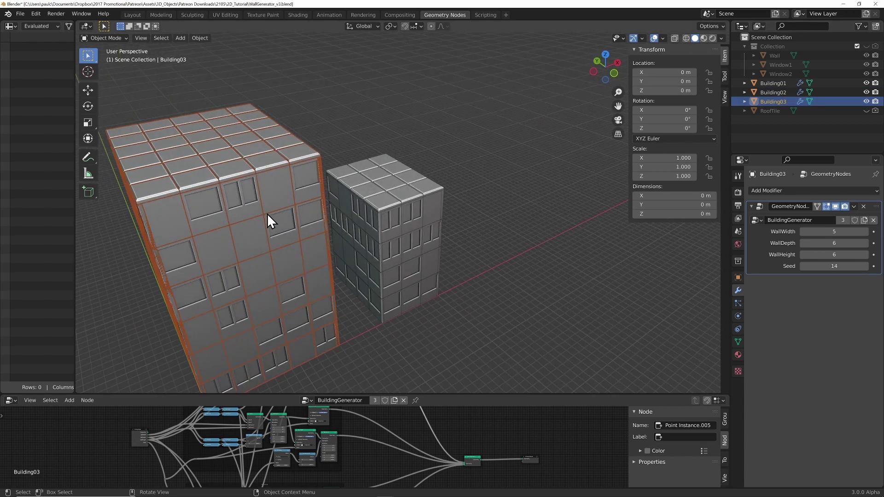
scroll(267, 213, "down", 3)
key("g")
key("x")
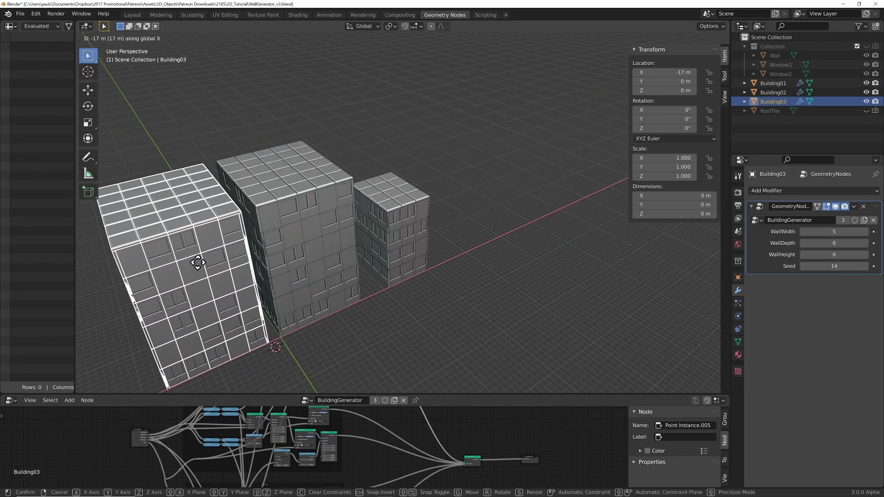
left_click(189, 264, "ctrl")
Set Building03's WallHeight to 11, WallDepth to 4 and WallWidth to 4
middle_click_drag(263, 260, 299, 239)
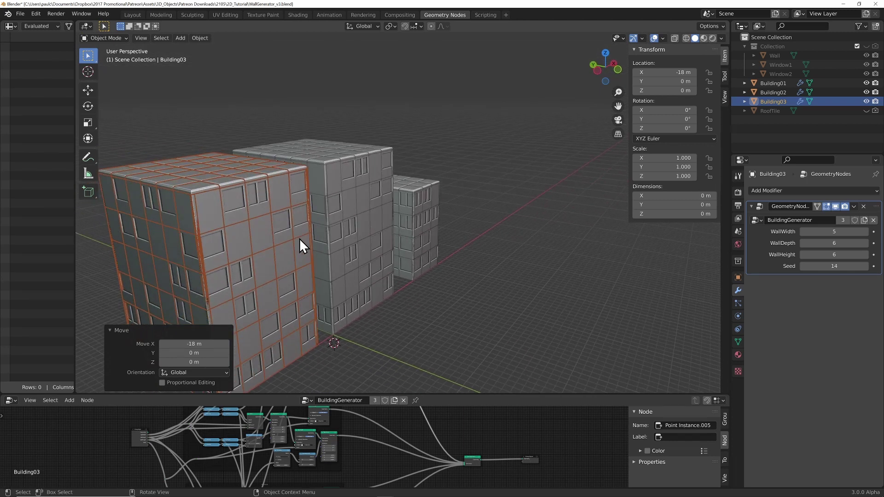
scroll(300, 239, "down", 3)
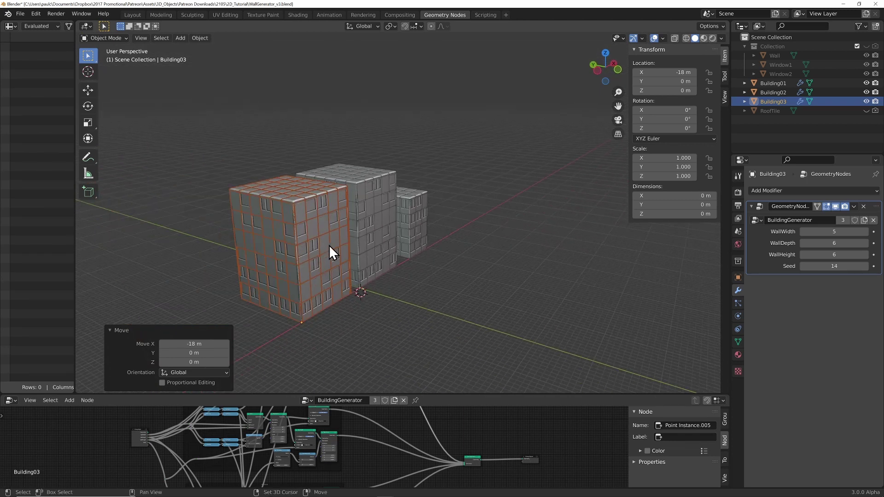
left_click(864, 255)
left_click(865, 255)
left_click(864, 255)
left_click(864, 254)
left_click(864, 254)
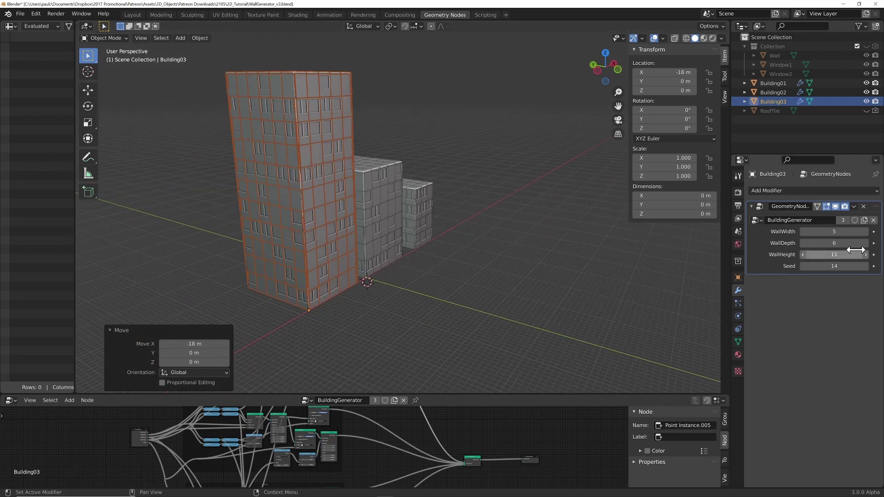
left_click(802, 244)
left_click(803, 243)
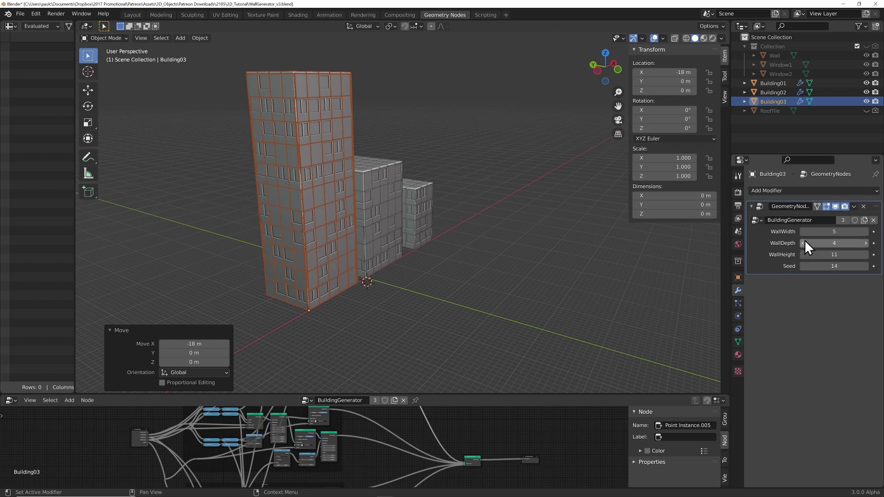
left_click(803, 231)
Frame all three buildings, then select Building03 followed by Building01
middle_click_drag(472, 230, 351, 239)
scroll(350, 238, "up", 2)
left_click(342, 238)
middle_click_drag(297, 206, 345, 256, "shift")
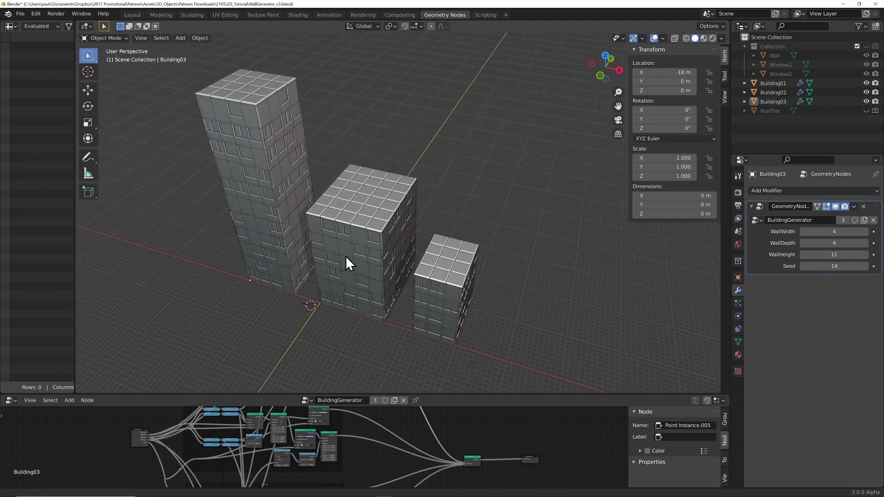
left_click(270, 226)
left_click(327, 231)
Select Building02 and orbit to a lower, side-on view of the buildings
left_click(417, 295)
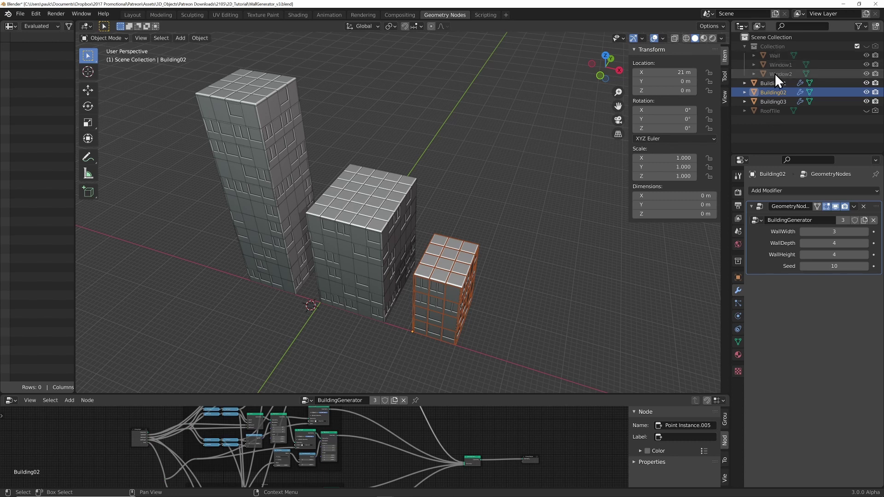
middle_click_drag(379, 212, 438, 181)
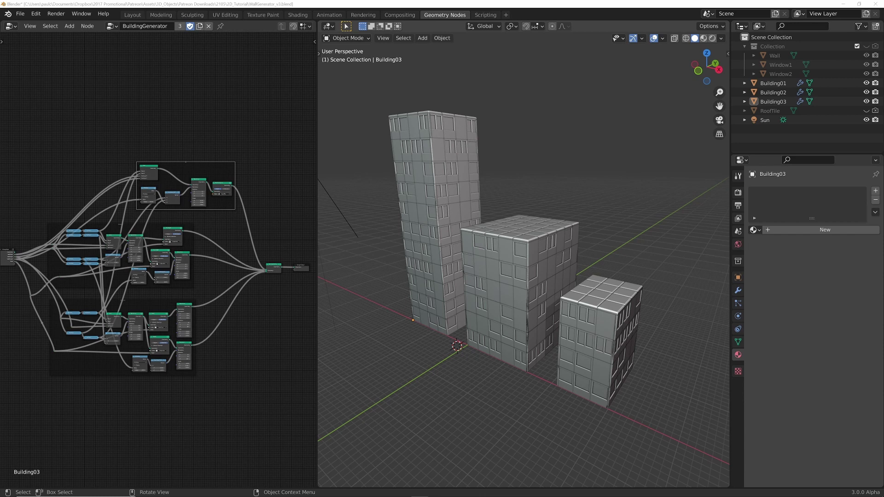
Shrink the node editor to widen the 3D view, then orbit down onto the three buildings
scroll(523, 267, "up", 2)
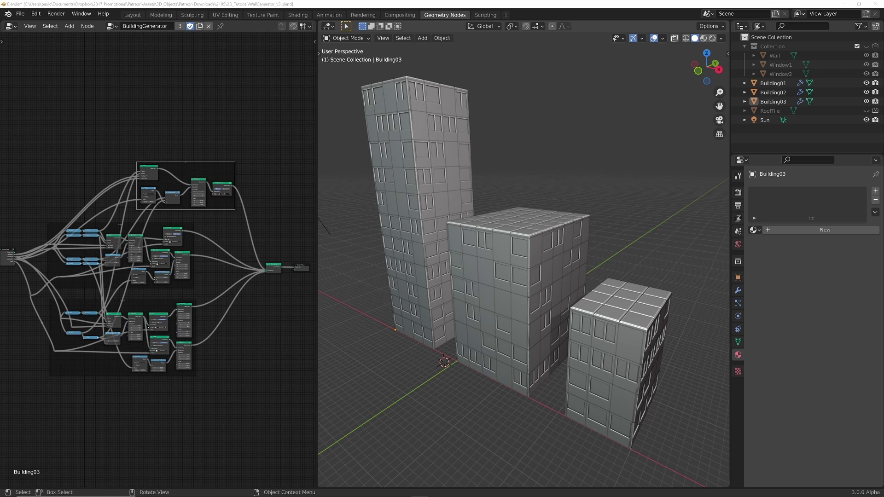
left_click_drag(316, 258, 190, 258)
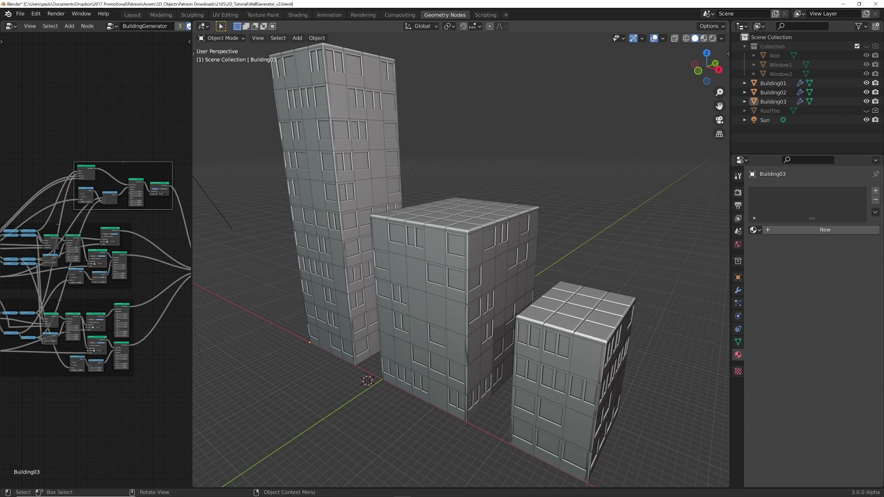
scroll(460, 262, "down", 2)
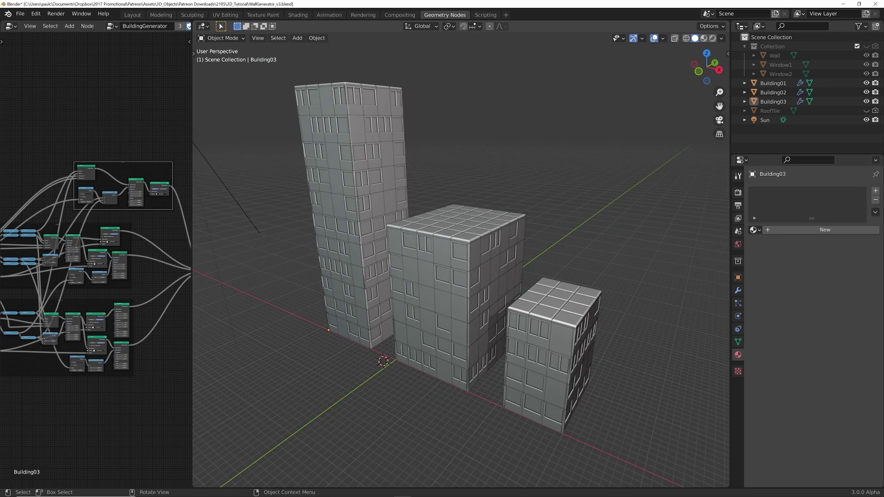
middle_click_drag(460, 262, 460, 276)
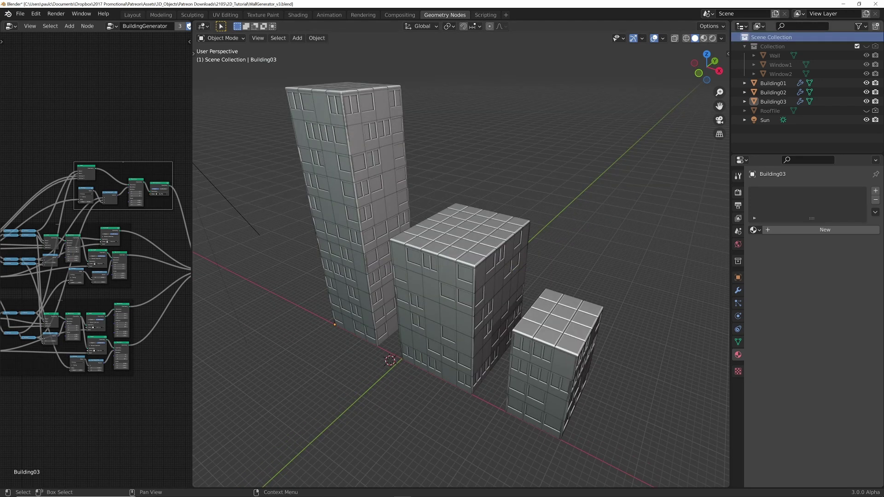
Add a new collection under Scene Collection and name it Default
right_click(776, 37)
left_click(776, 37)
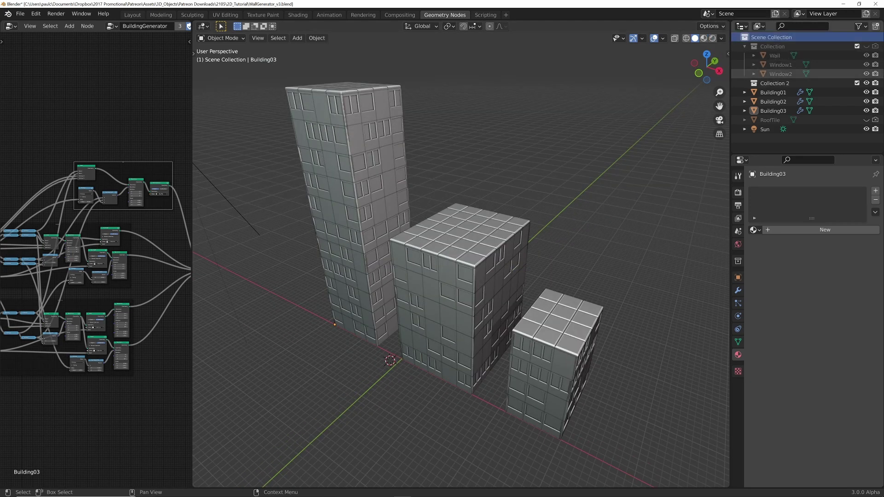
left_click(774, 84)
double_click(776, 82)
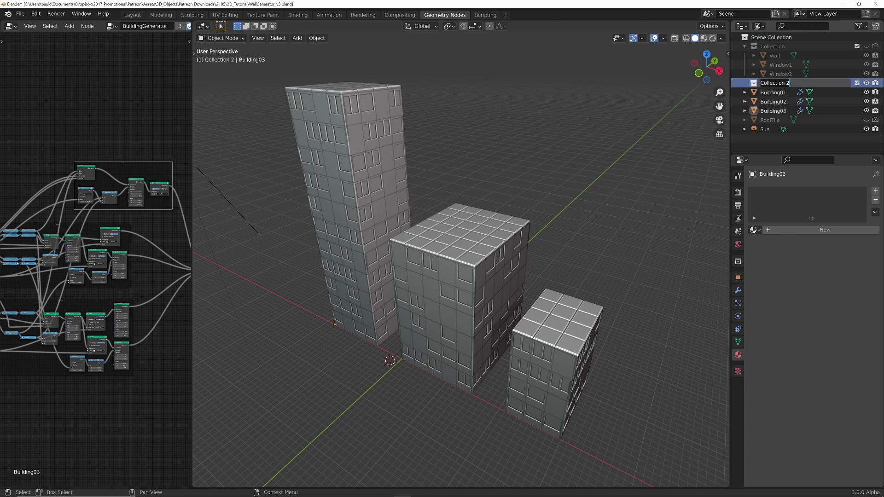
type("Default")
key("Return")
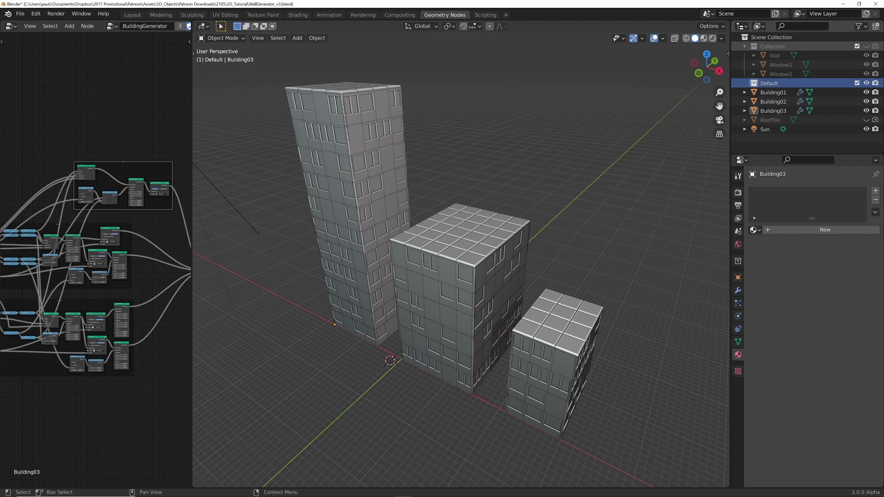
Select Collection and bring up the File > Import format list
left_click(772, 46)
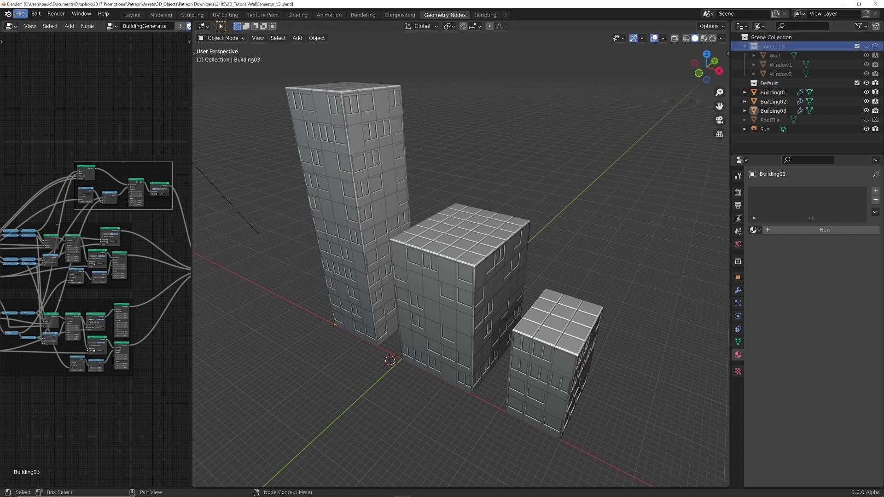
left_click(20, 14)
mouse_move(34, 137)
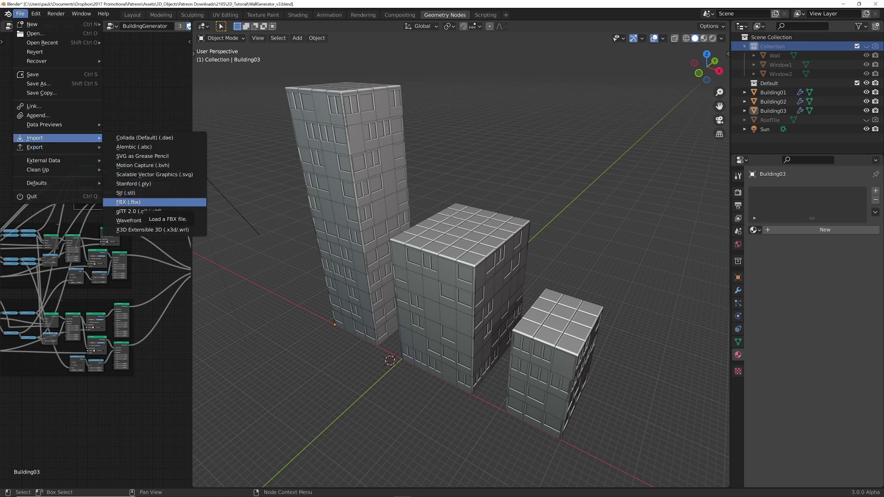
Import OfficeWindows_01, _02, _03 and RoofTiles.fbx from 2102_CityBuildings/Pack01
left_click(132, 202)
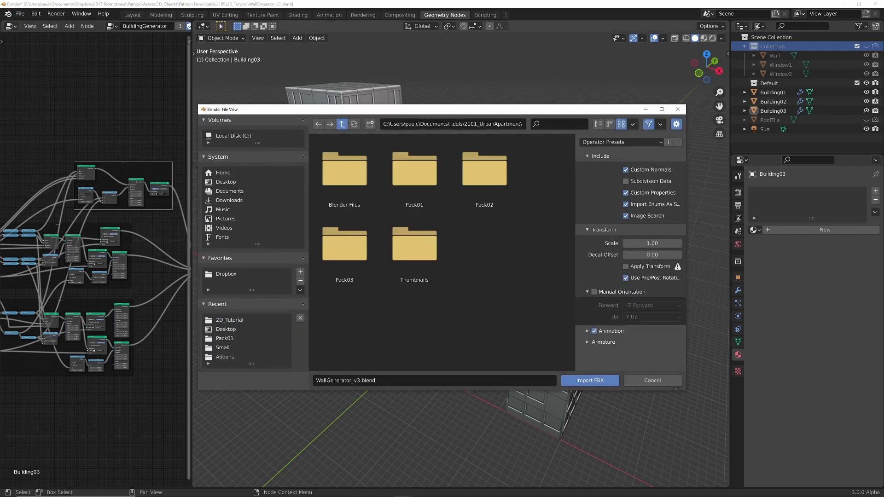
left_click(342, 124)
double_click(414, 173)
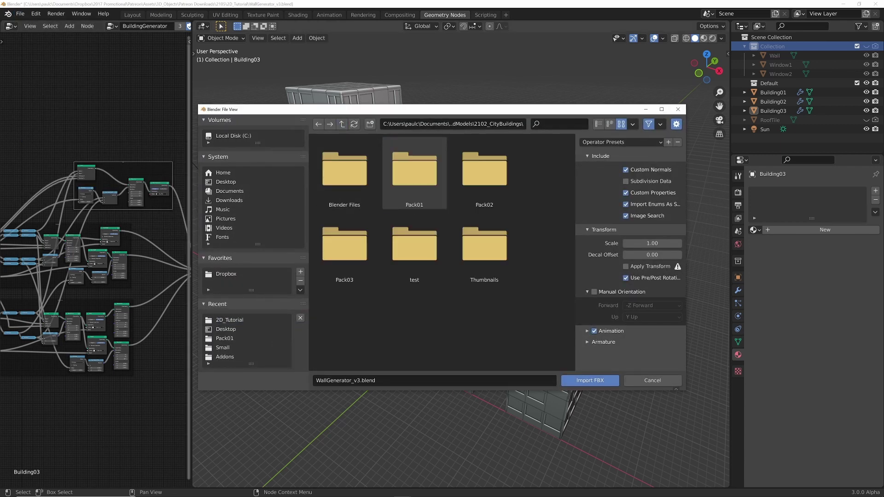
double_click(415, 172)
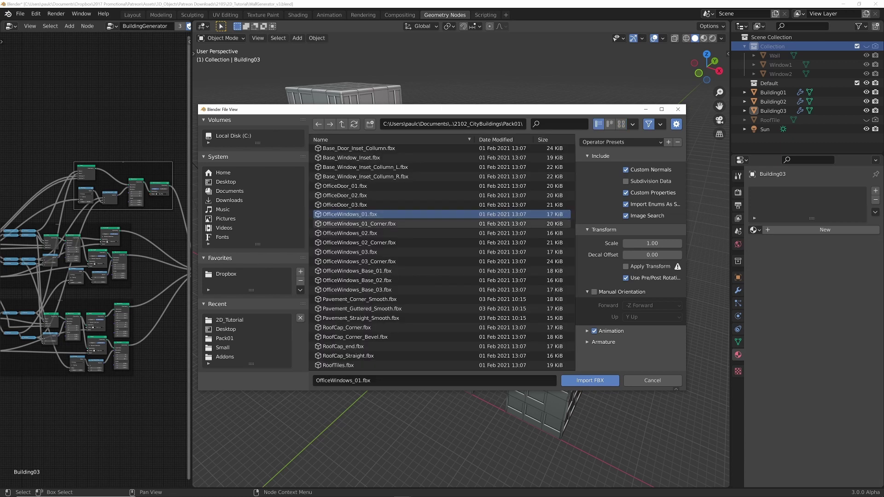
left_click(350, 252, "ctrl")
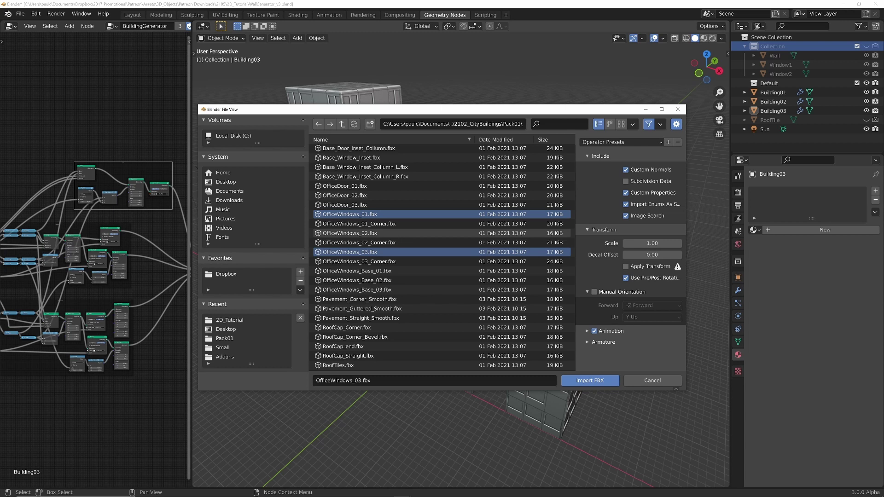
left_click(349, 233, "ctrl")
left_click(414, 365, "ctrl")
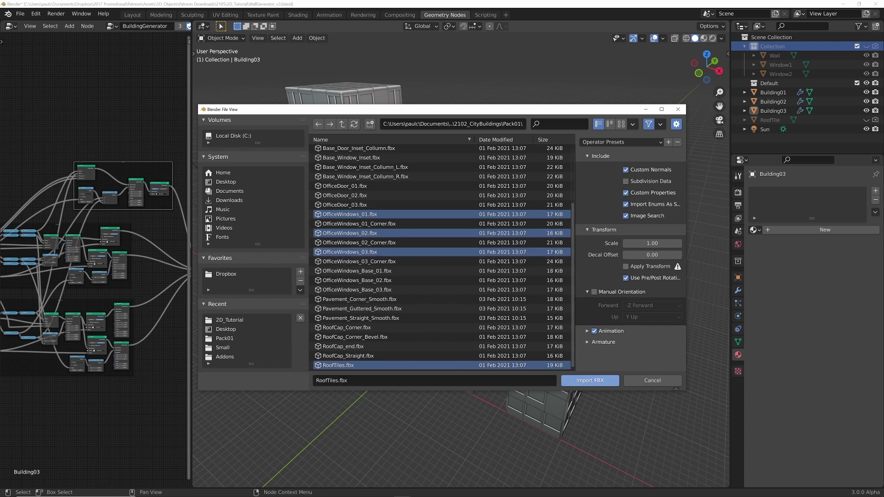
left_click(590, 381)
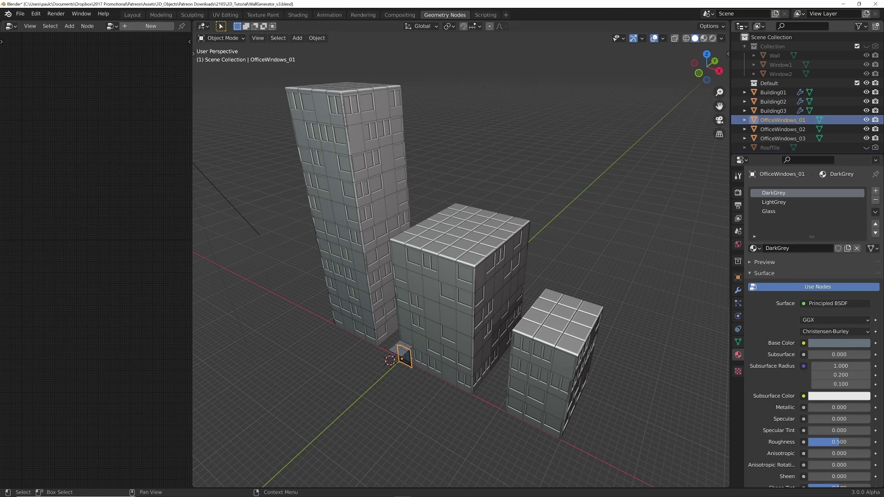
Move the OfficeWindows objects into Collection and Wall, Window1, Window2 into Default
left_click(783, 139, "shift")
left_click_drag(782, 138, 775, 54)
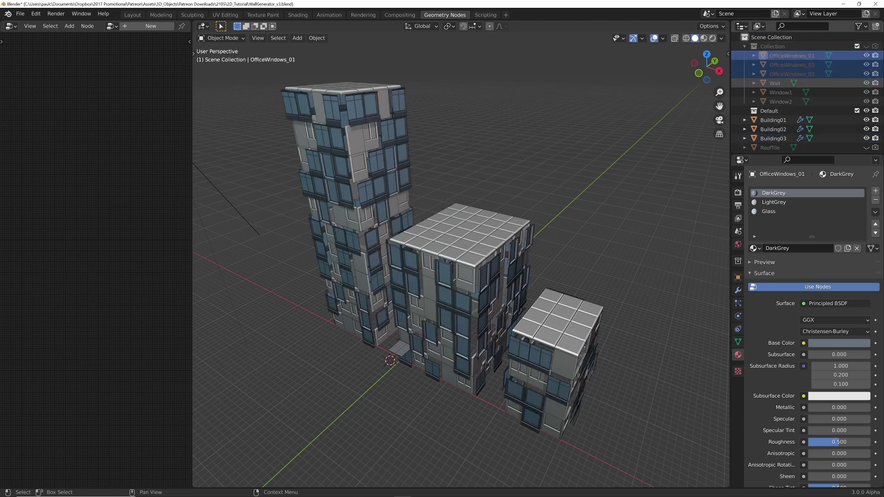
left_click(775, 83)
left_click(779, 101, "shift")
left_click_drag(775, 84, 775, 110)
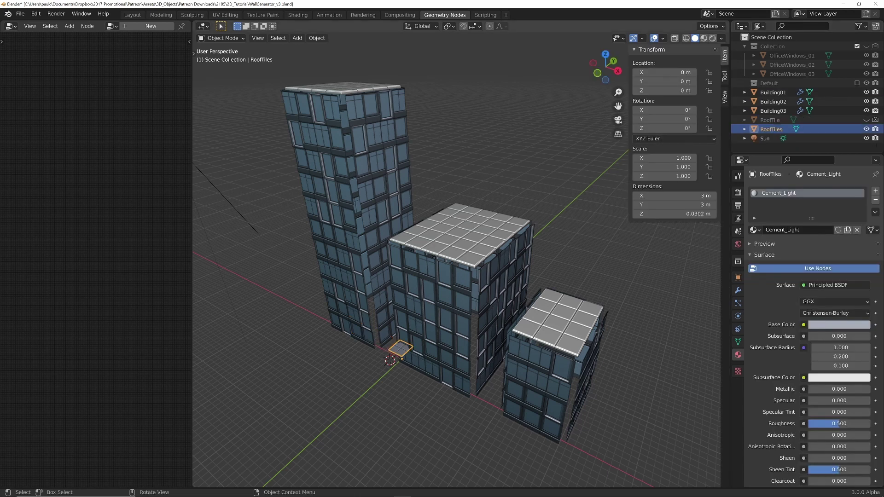
Hide all three buildings and make Collection visible and renderable again
left_click(446, 281)
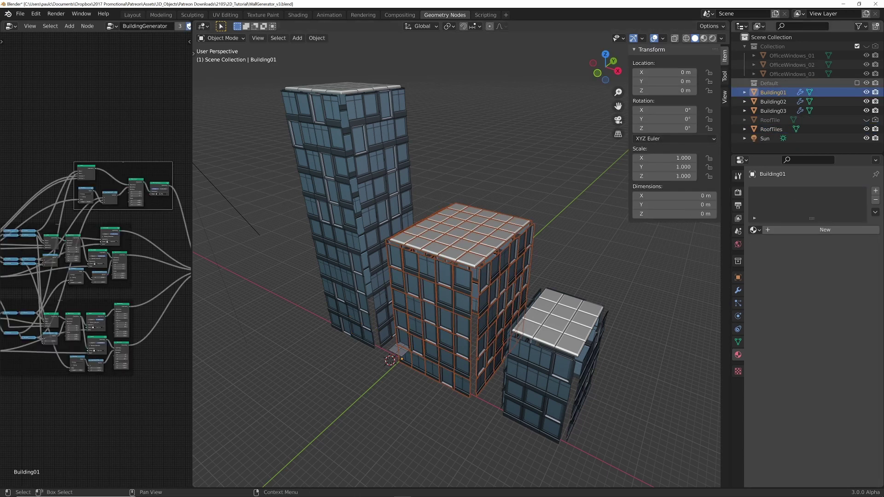
left_click_drag(866, 92, 866, 111)
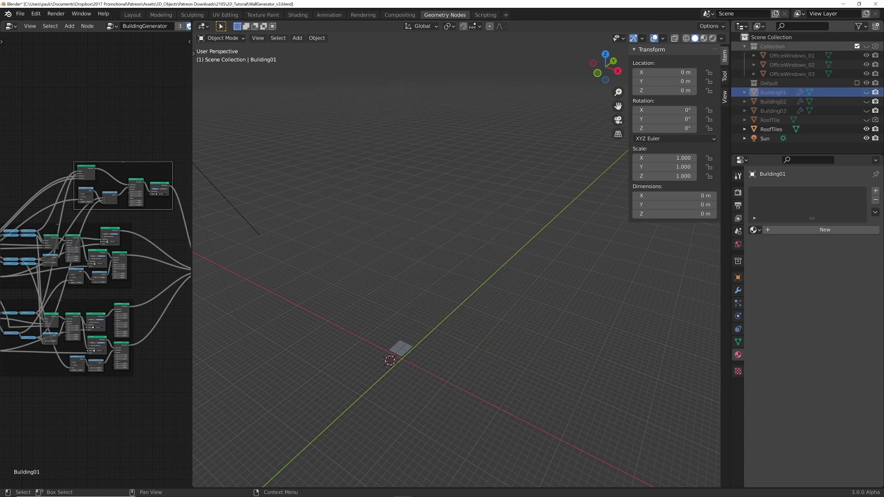
left_click_drag(866, 46, 875, 46)
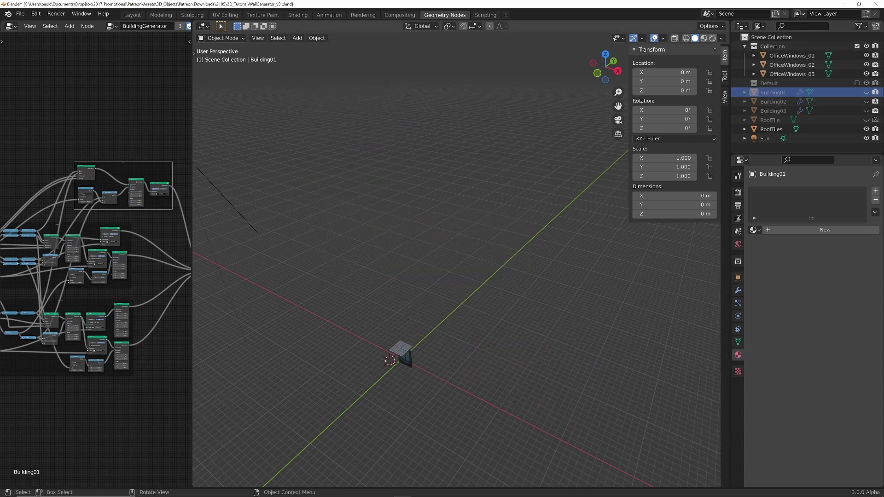
View the OfficeWindows_03 piece from the top in wireframe shading
left_click(406, 358)
key("KP_7")
scroll(406, 358, "up", 5)
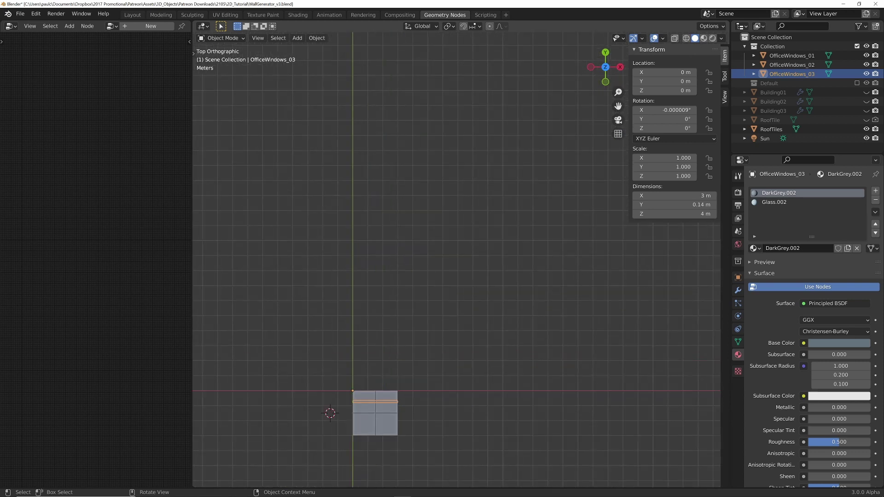
middle_click_drag(406, 357, 418, 312, "shift")
scroll(381, 441, "up", 6)
key("z")
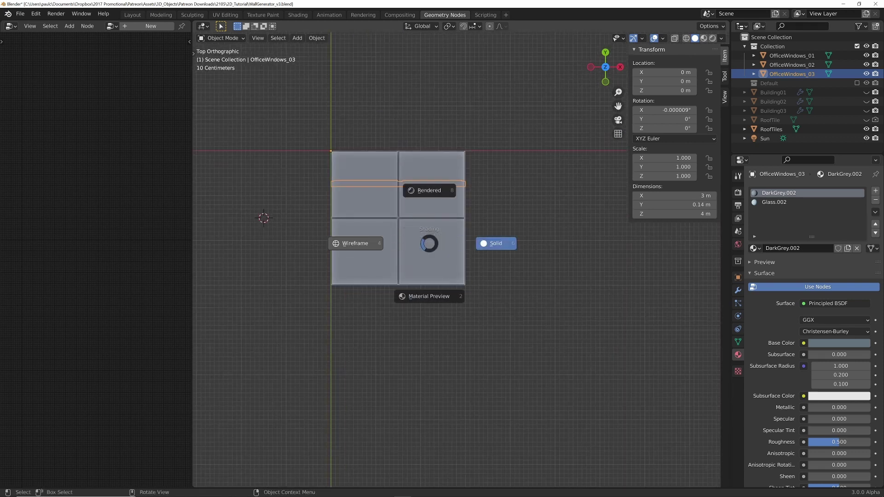
left_click(355, 245)
Select the RoofTiles object and frame it in the view
middle_click_drag(356, 245, 379, 315, "shift")
scroll(380, 315, "up", 1)
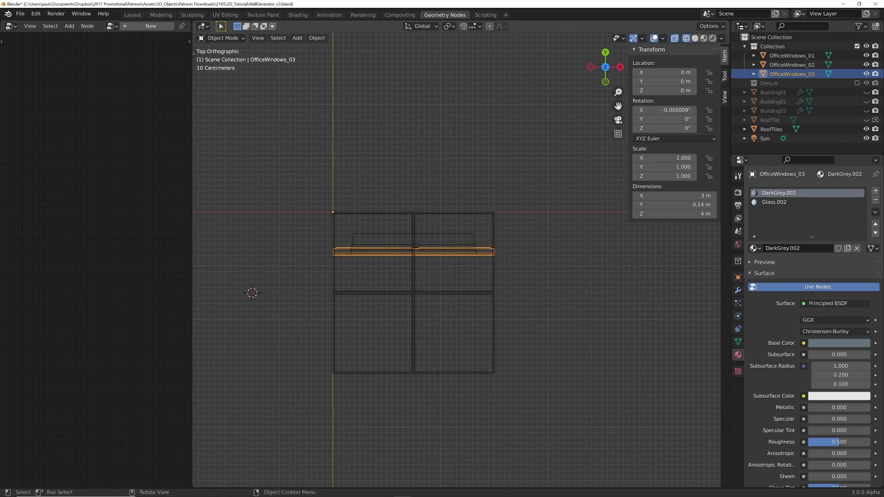
left_click(379, 314)
scroll(457, 259, "down", 1)
left_click(421, 288)
scroll(457, 260, "down", 4)
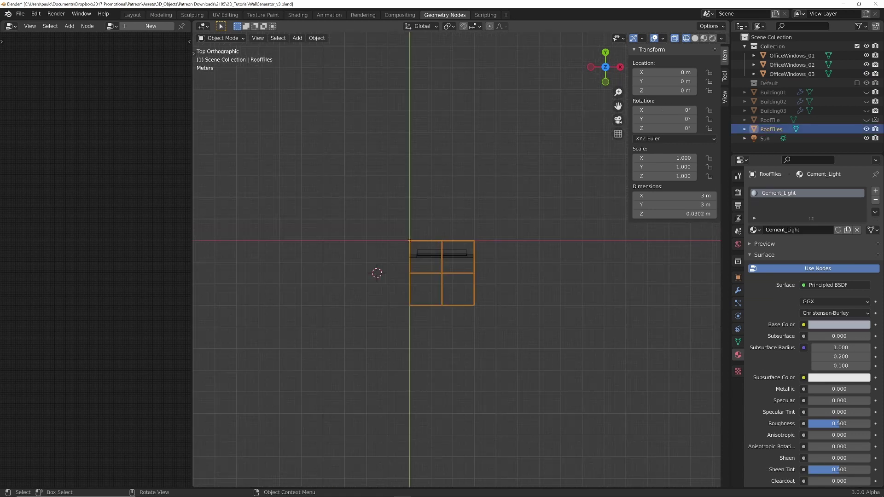
key("KP_Decimal")
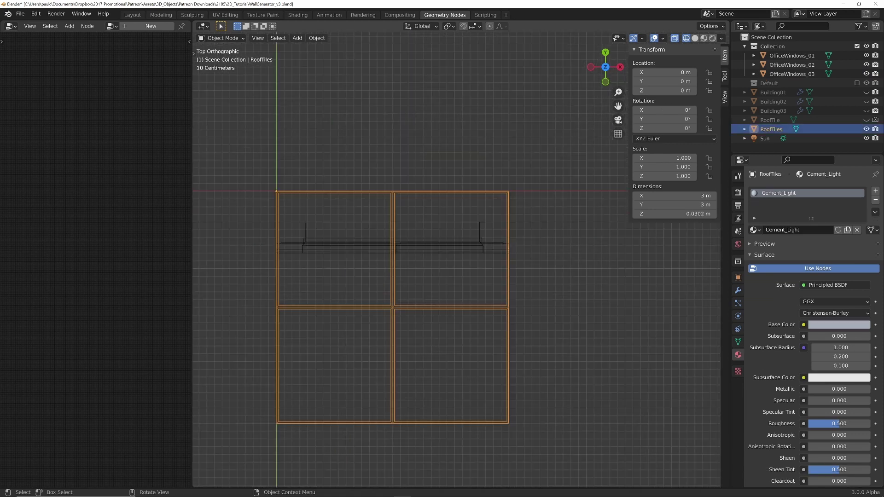
In Edit Mode, move the three OfficeWindows meshes about 0.8 m along Y
scroll(456, 260, "down", 1)
left_click(791, 56)
left_click(792, 74, "shift")
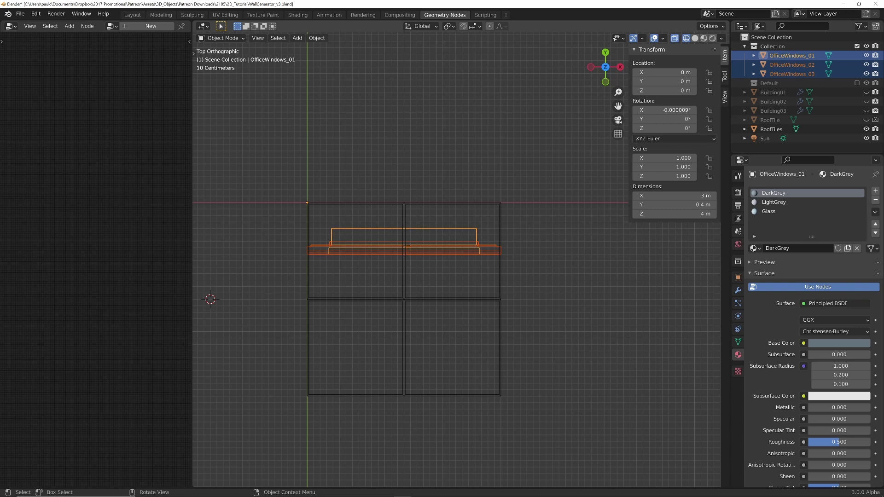
scroll(460, 259, "up", 1)
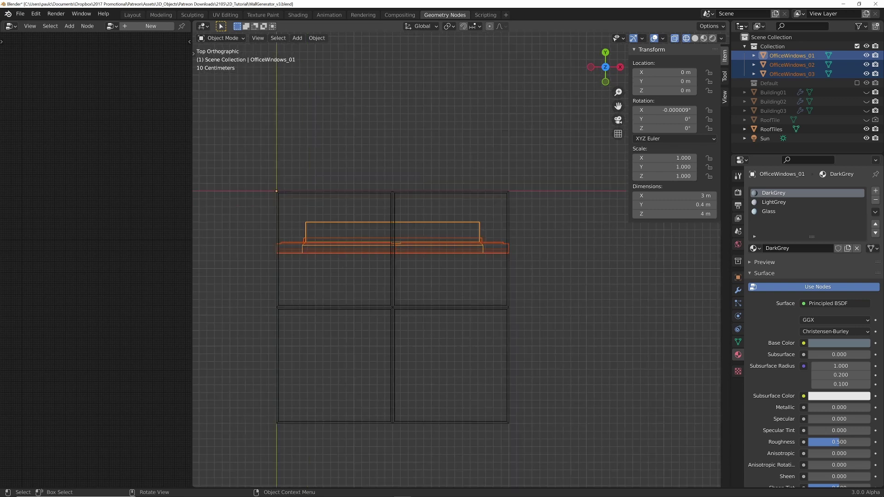
key("Tab")
key("1")
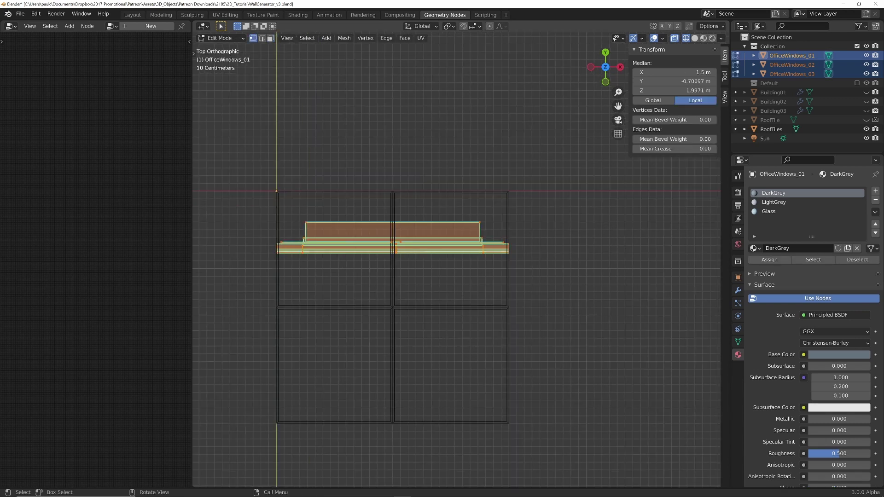
key("g")
key("y")
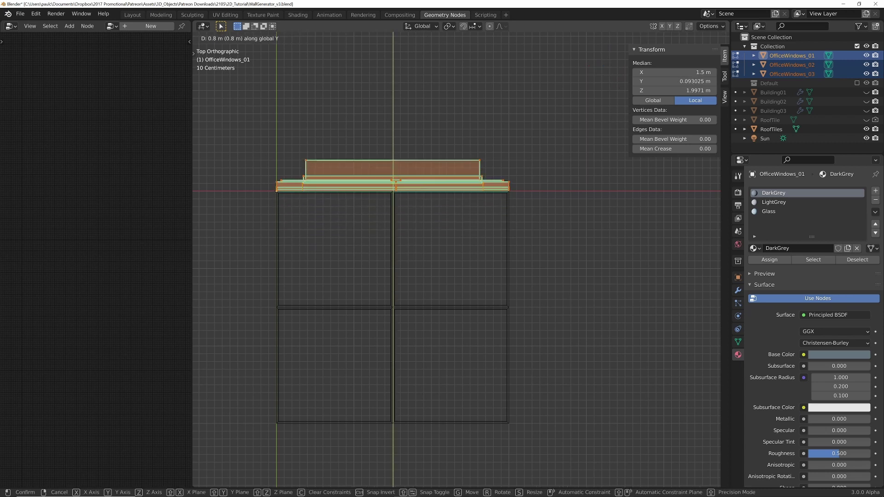
key("Return")
Check from the side, nudge the windows 0.02 m along Y, verify from the front, and exit Edit Mode
key("KP_3")
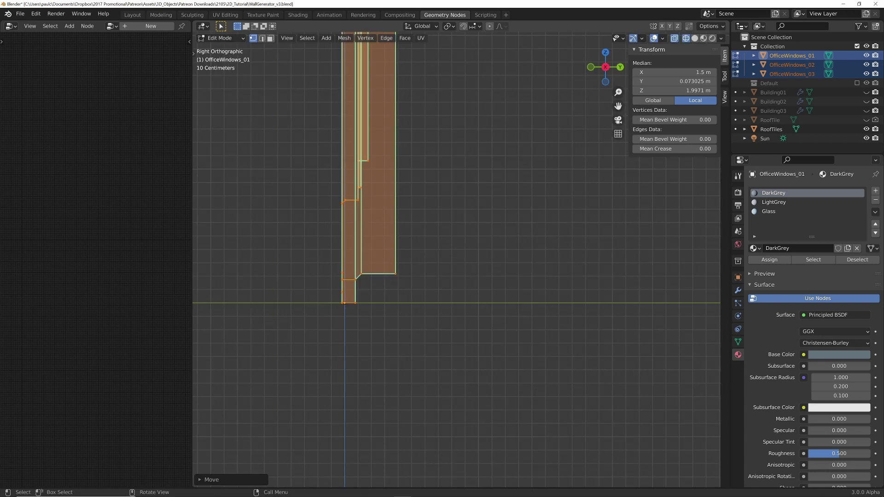
key("g")
key("y")
key("Return")
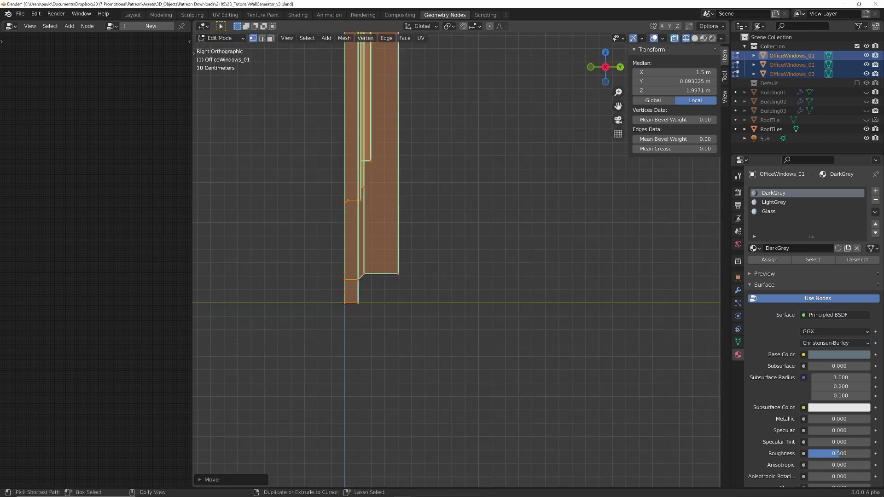
key("KP_1")
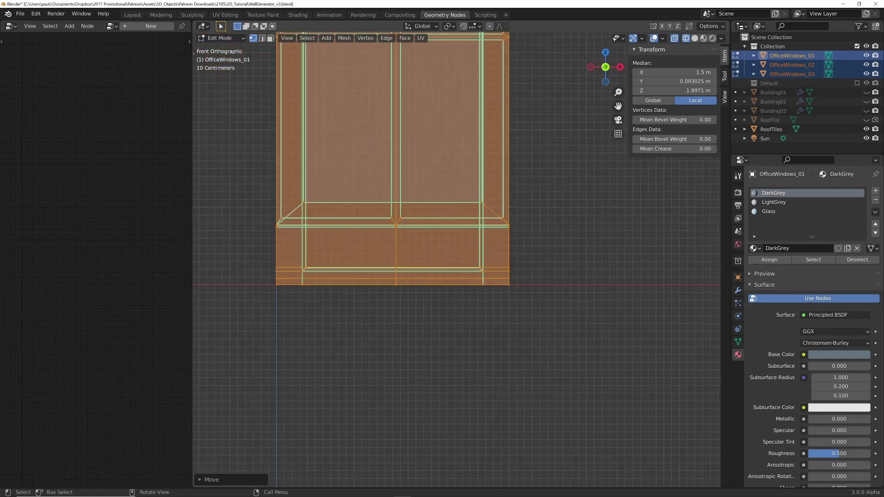
middle_click_drag(402, 242, 441, 302, "shift")
key("Tab")
scroll(461, 259, "down", 5)
In Edit Mode on RoofTiles, move the tiles' top edge down along Z
left_click(439, 179)
key("Tab")
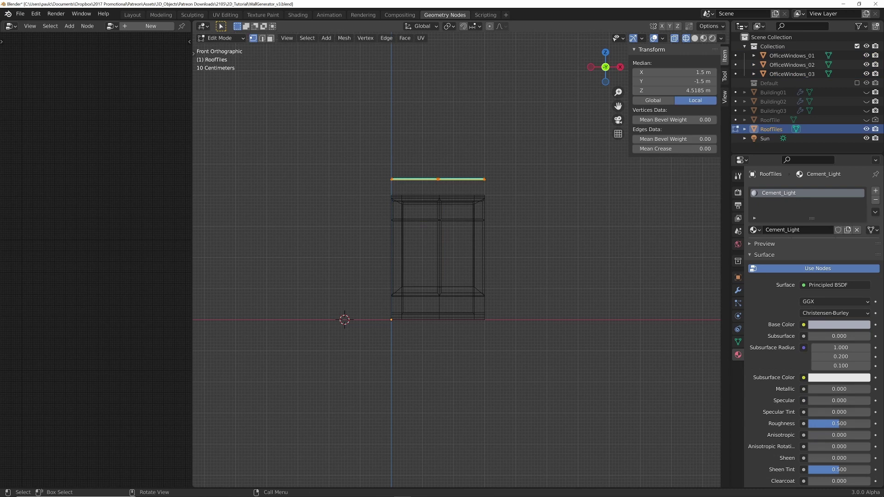
scroll(460, 260, "up", 2)
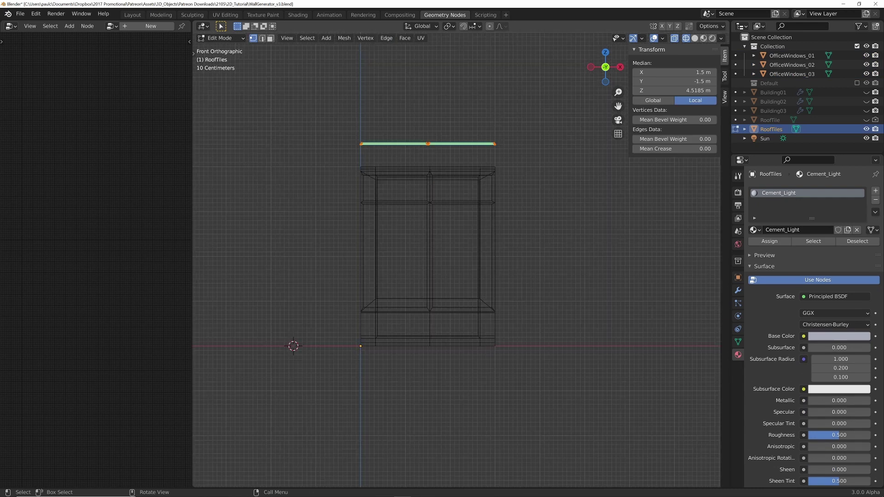
key("g")
key("z")
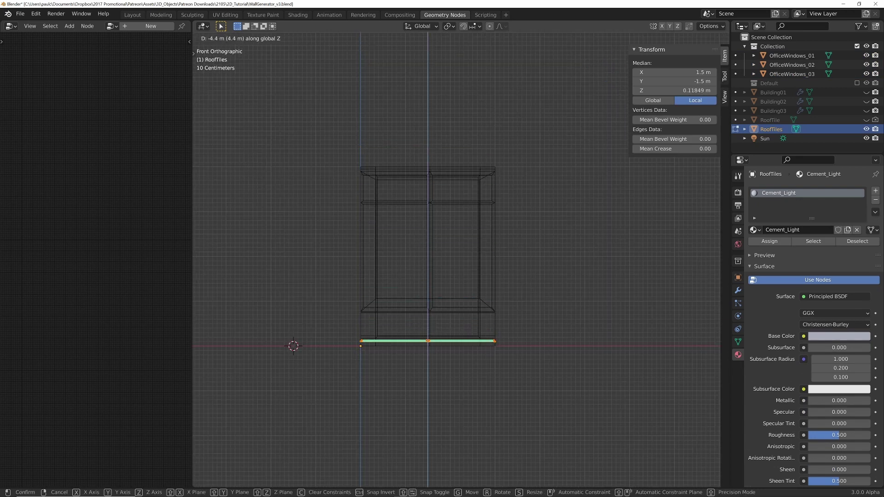
left_click(428, 341)
Box-select the tiles' lower vertices in wireframe and extrude them slightly downward along Z
middle_click_drag(428, 341, 425, 226, "shift")
scroll(425, 226, "up", 5)
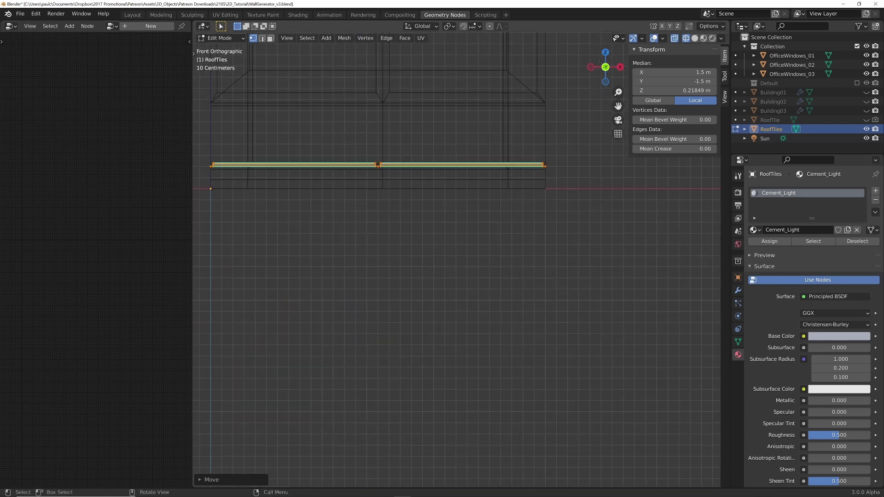
middle_click_drag(415, 171, 442, 225, "shift")
key("alt+a")
key("z")
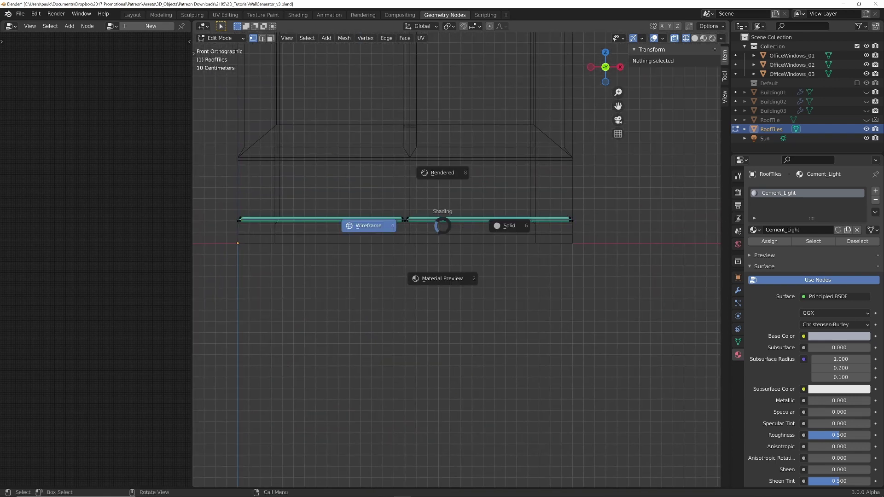
left_click(369, 226)
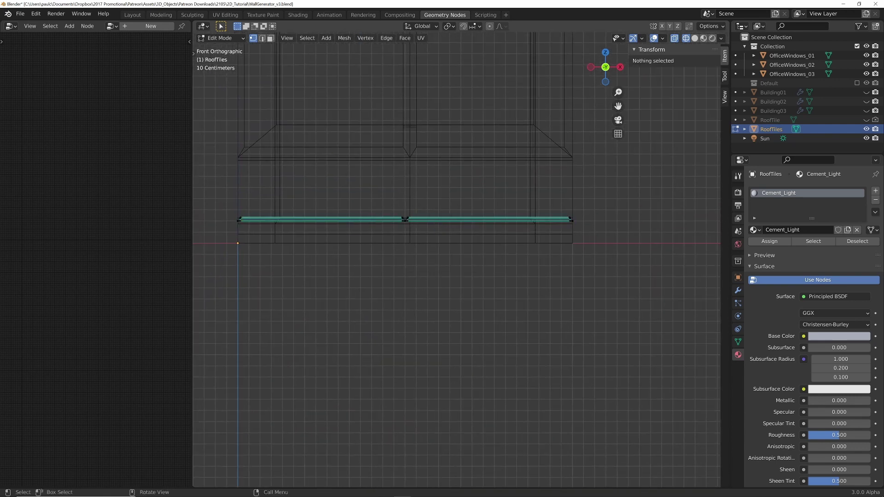
left_click(226, 222)
key("b")
left_click_drag(219, 220, 585, 240)
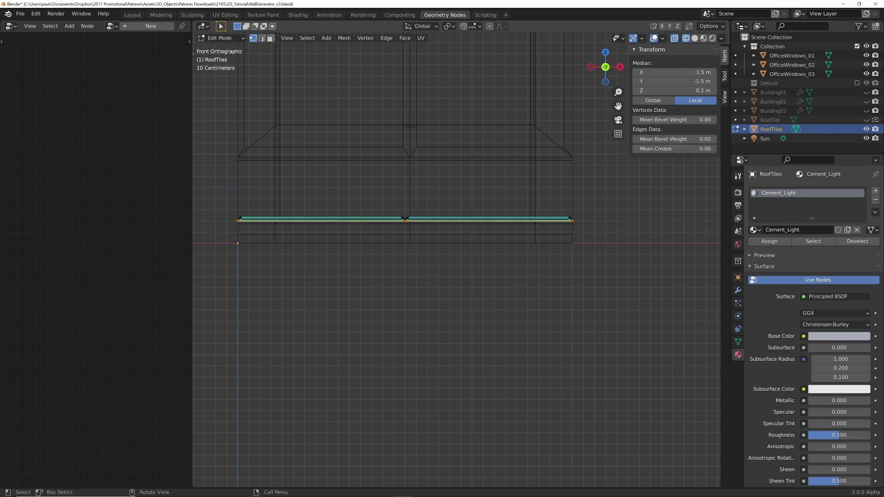
key("e")
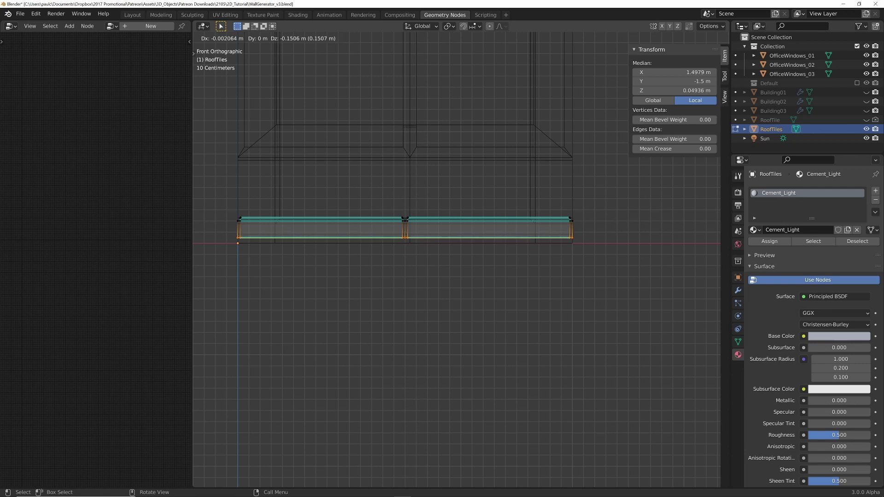
key("z")
key("Return")
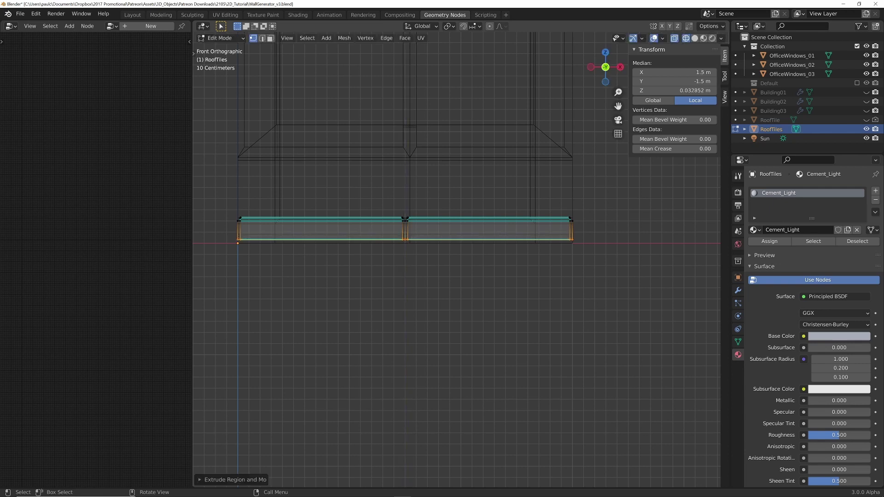
With the pivot on the 3D Cursor, scale the new edges to Z 0, then return to Object Mode
left_click(447, 26)
left_click(460, 47)
key("s")
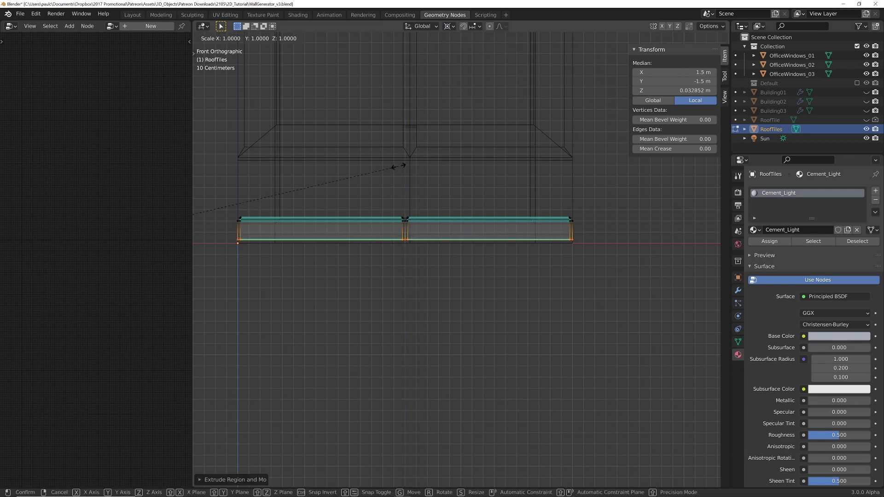
key("z")
key("0")
key("Return")
key("Tab")
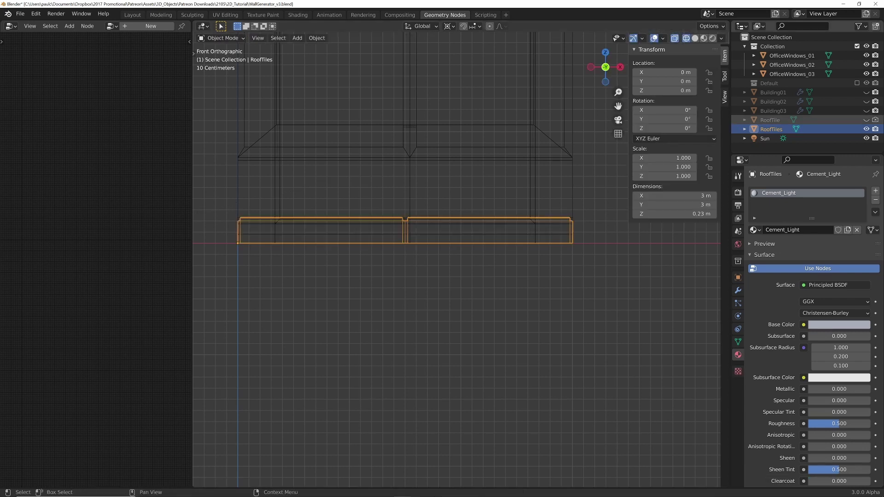
Delete the old RoofTile and rename RoofTiles to RoofTile
left_click(770, 120)
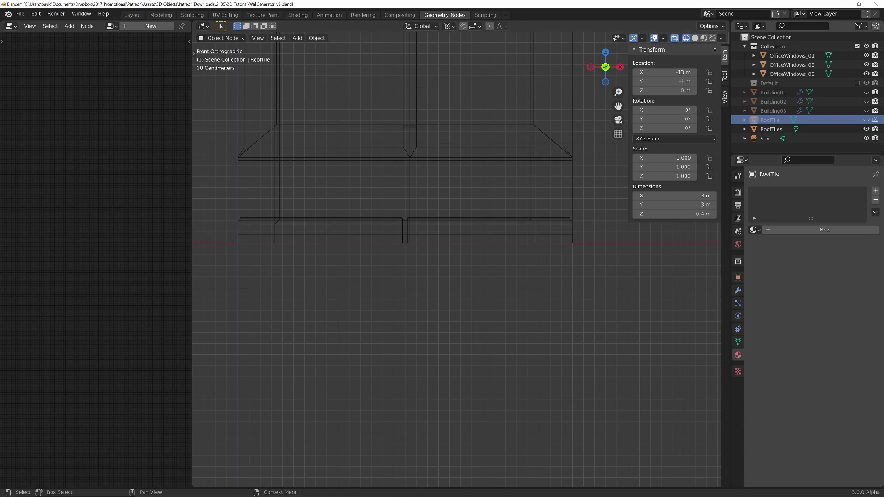
key("Delete")
left_click(770, 120)
double_click(770, 120)
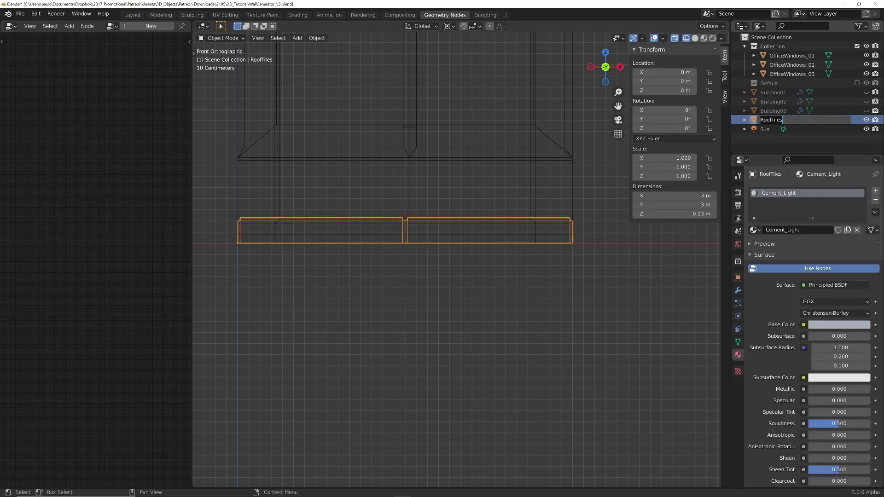
left_click(782, 120)
key("Return")
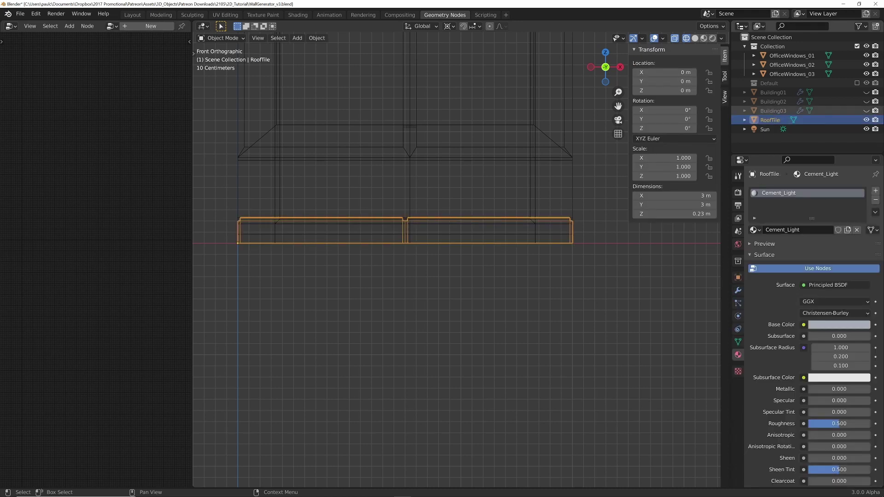
Hide RoofTile, exclude Collection, and view the buildings in solid perspective
key("h")
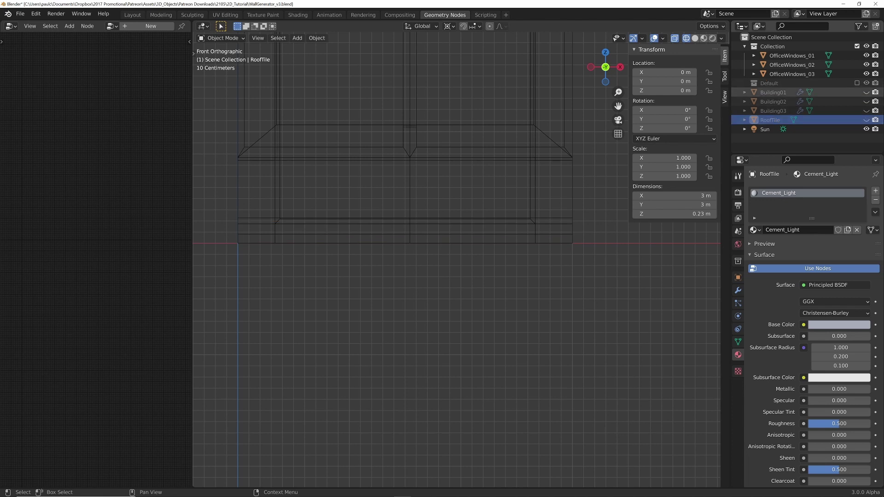
left_click(857, 47)
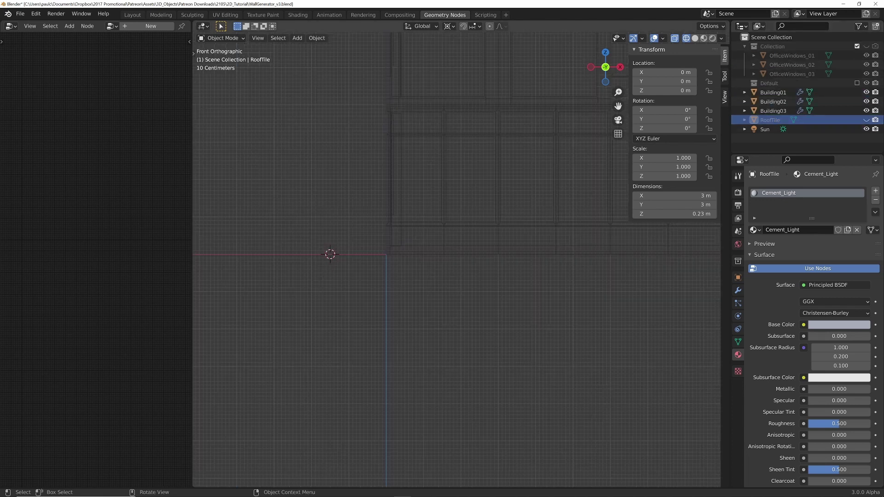
scroll(510, 184, "down", 9)
key("z")
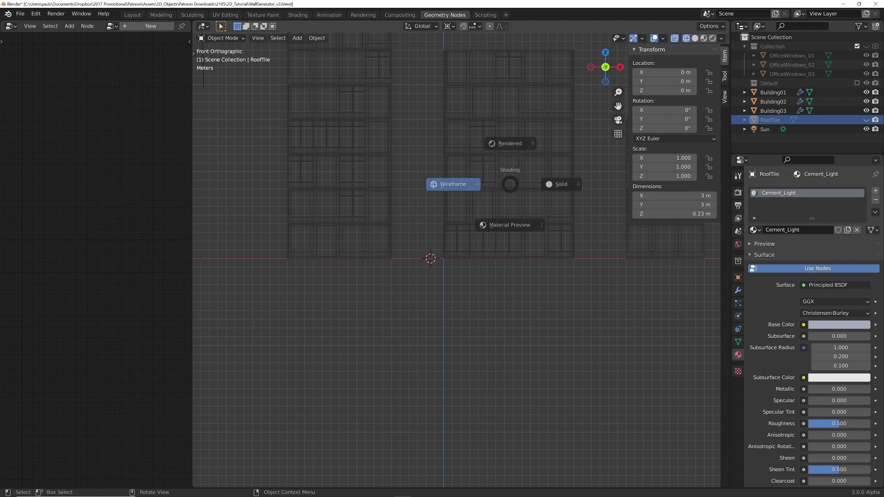
key("6")
middle_click_drag(509, 184, 557, 129)
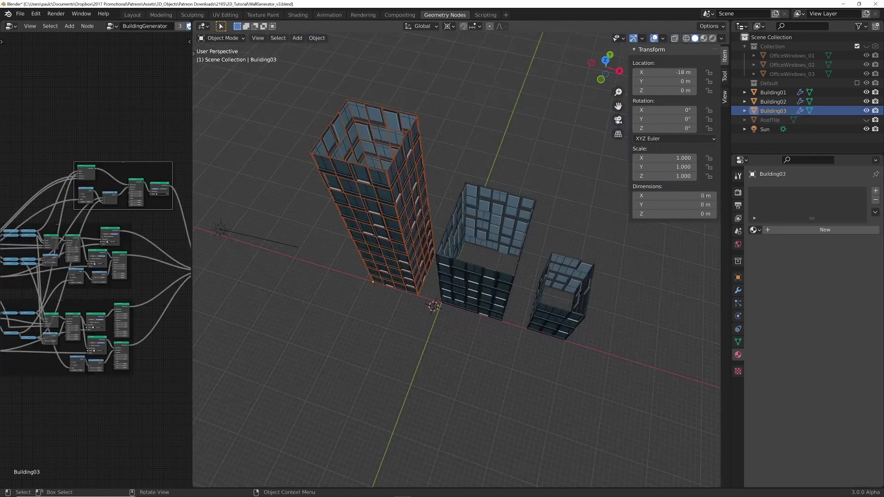
middle_click_drag(106, 267, 70, 326)
scroll(137, 220, "up", 5)
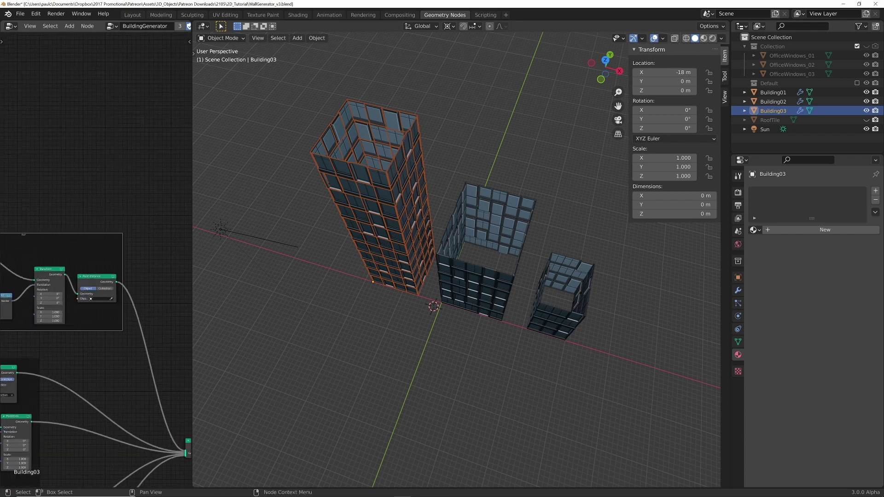
Set the Point Instance object to RoofTile, then check the roofs on Building01 and Building02
scroll(89, 337, "up", 3)
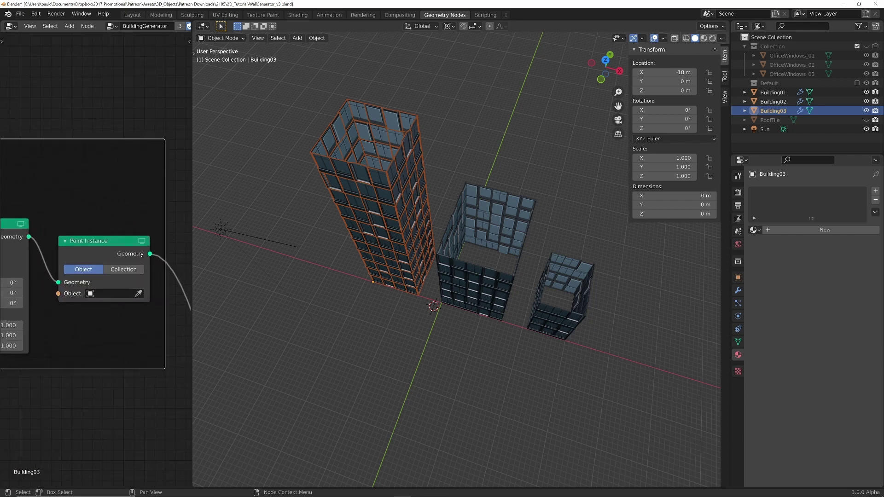
left_click(113, 293)
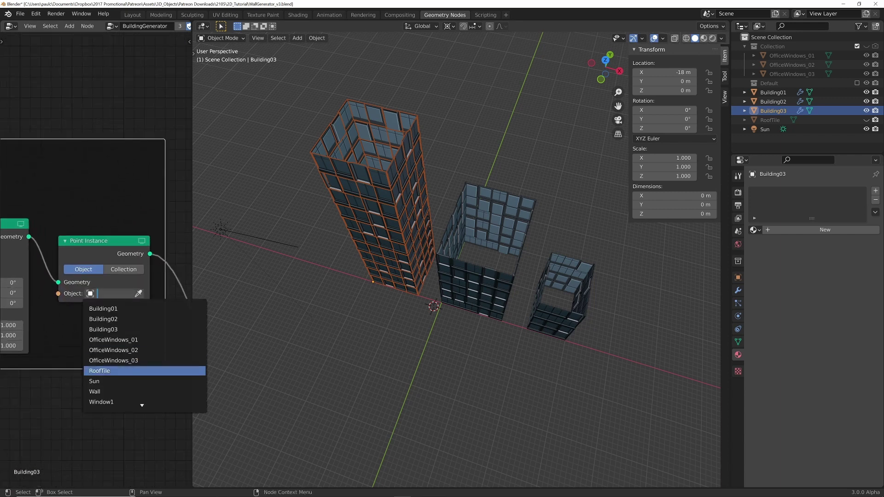
left_click(108, 370)
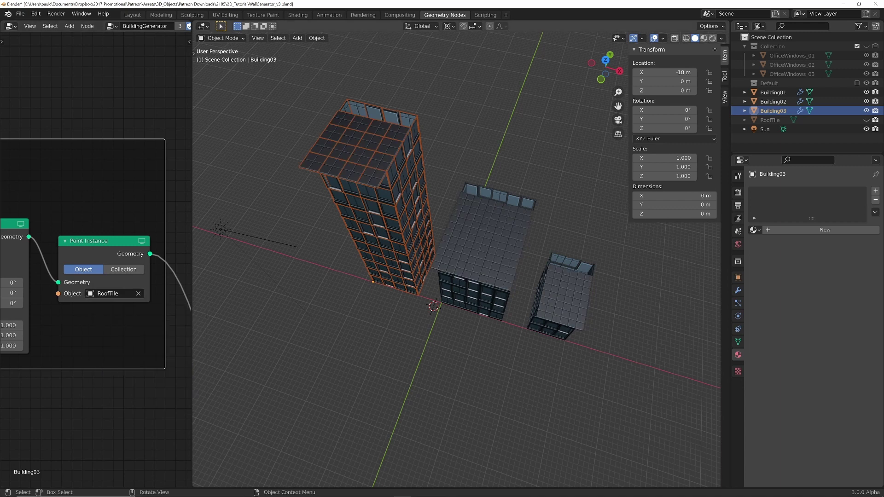
left_click(483, 244)
left_click(564, 293)
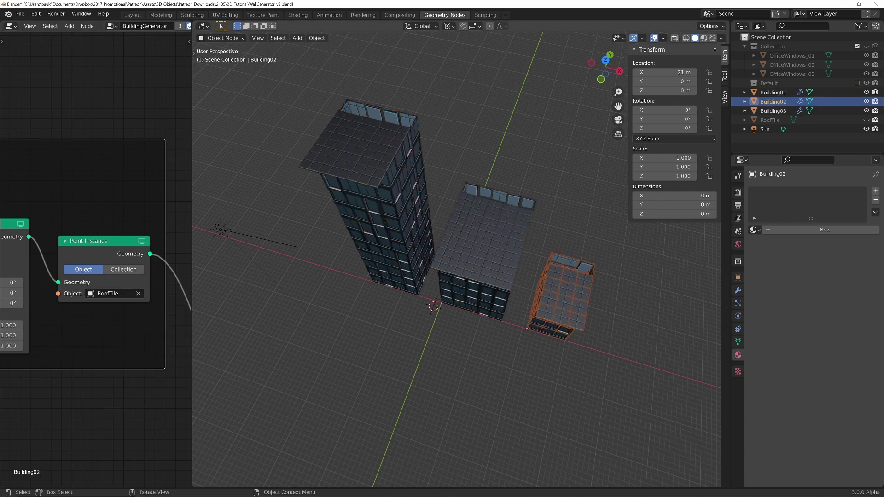
Unhide RoofTile and shift its tile mesh 3 m along Y in Edit Mode
left_click(769, 119)
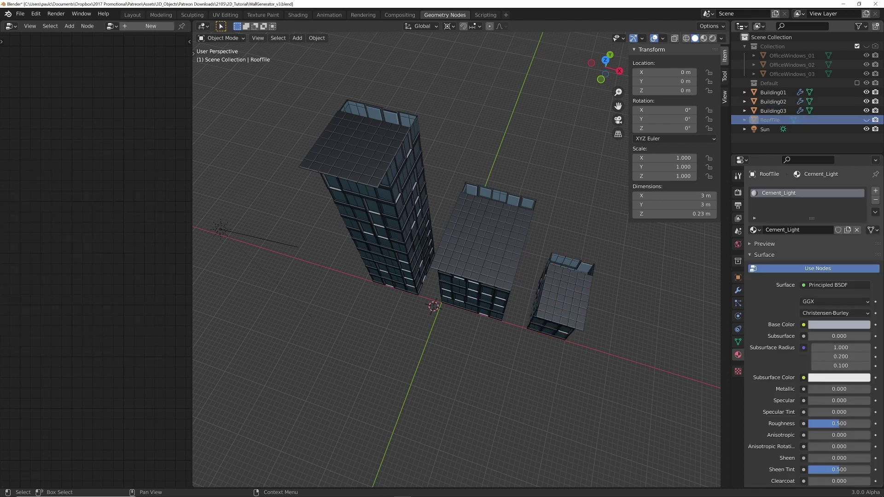
left_click(866, 119)
key("Tab")
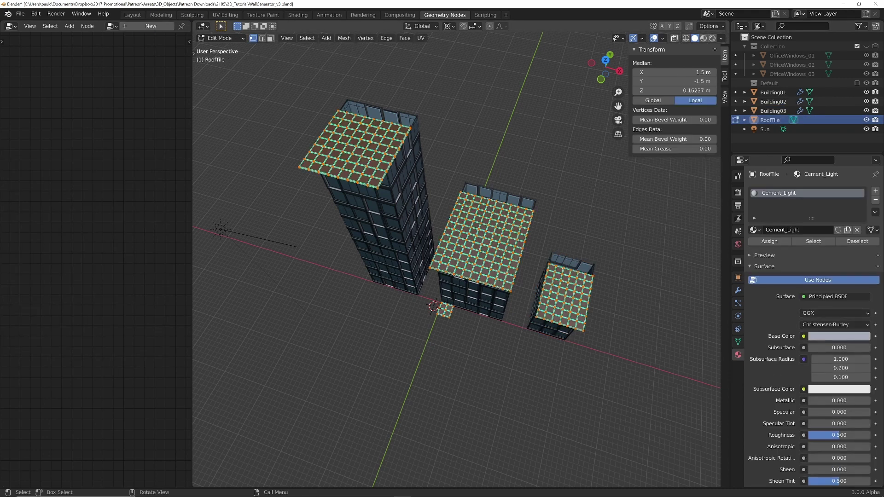
key("g")
key("y")
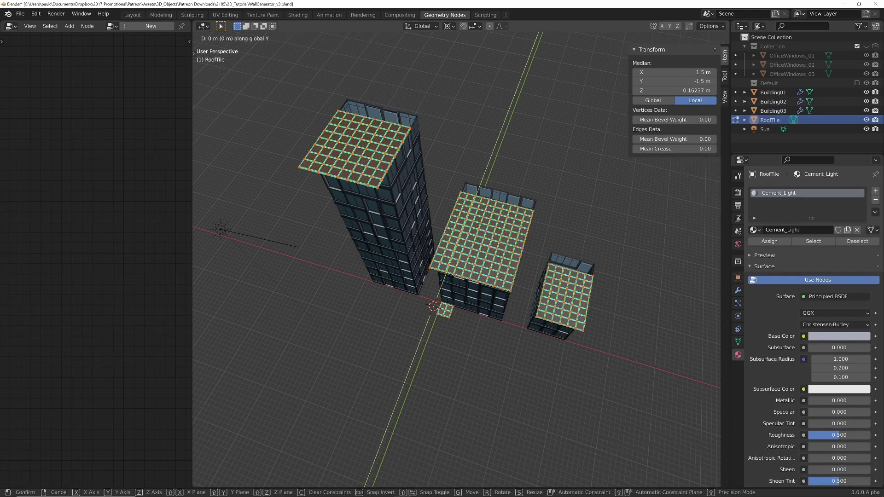
key("3")
key("Return")
key("Tab")
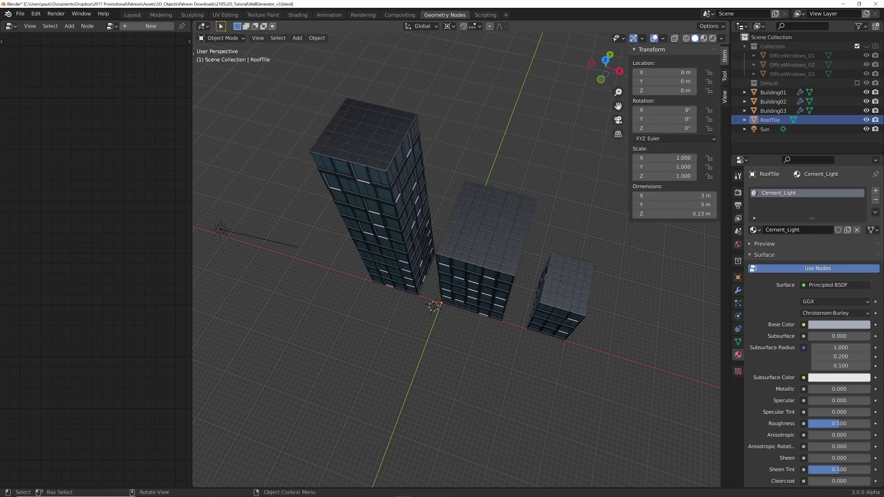
Hide RoofTile again, frame all three buildings' flush roofs, and select Building03
middle_click_drag(460, 276, 442, 237)
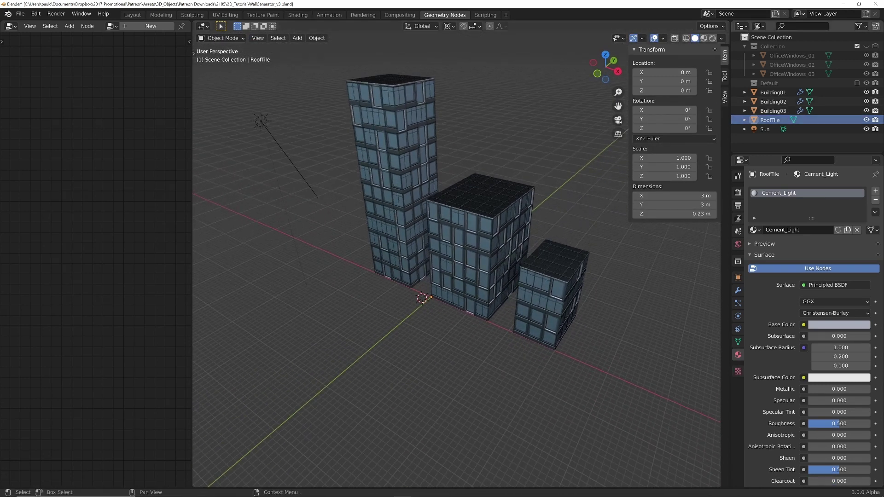
left_click(866, 120)
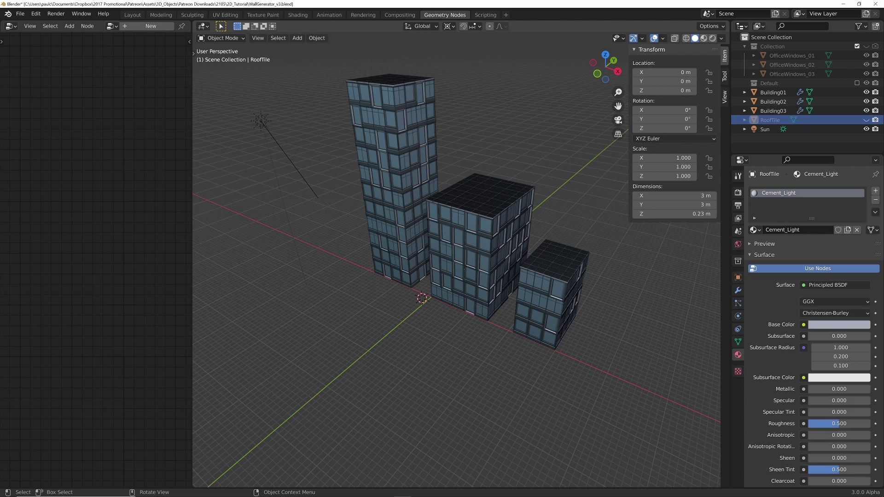
scroll(464, 269, "up", 3)
middle_click_drag(464, 269, 343, 221, "shift")
scroll(327, 213, "down", 3)
middle_click_drag(343, 221, 421, 273, "shift")
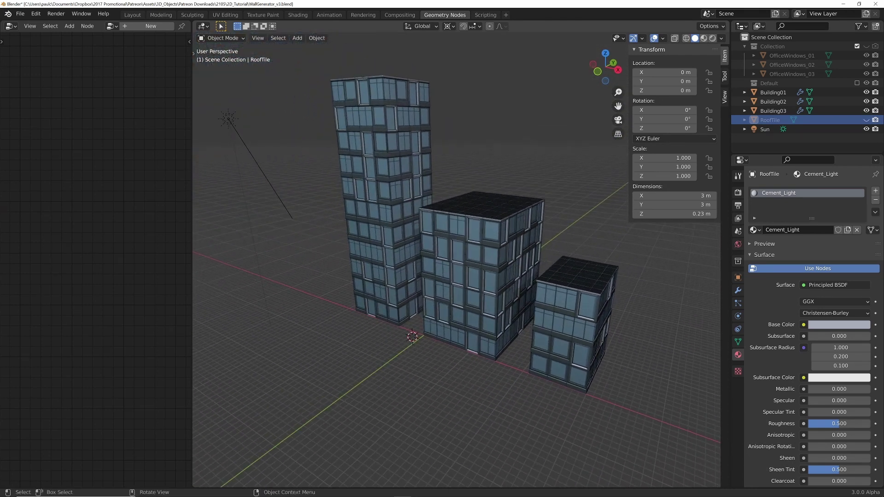
left_click(397, 234)
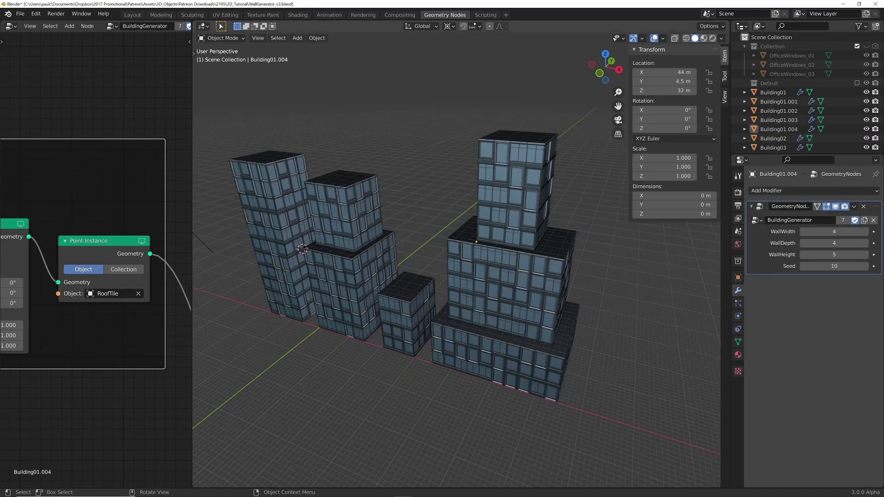
Select tower Building01.004 and raise its WallHeight from 5 to 8, keeping WallDepth 4
left_click(343, 212)
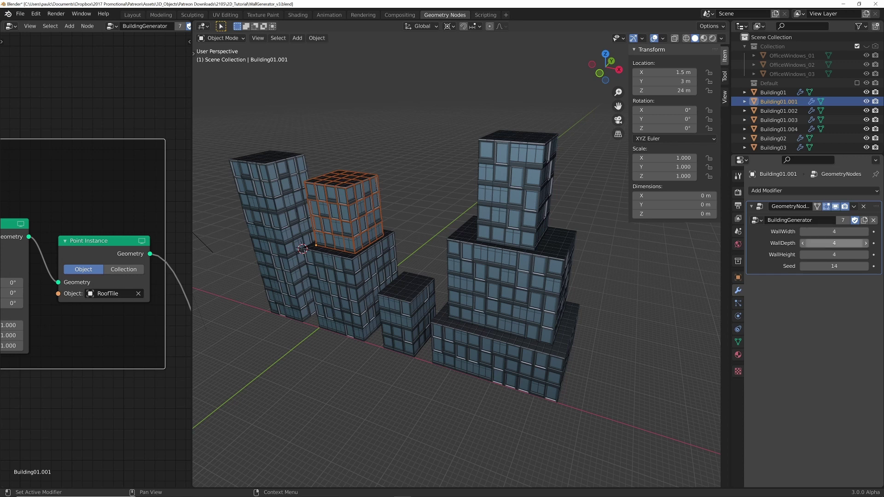
left_click(521, 190)
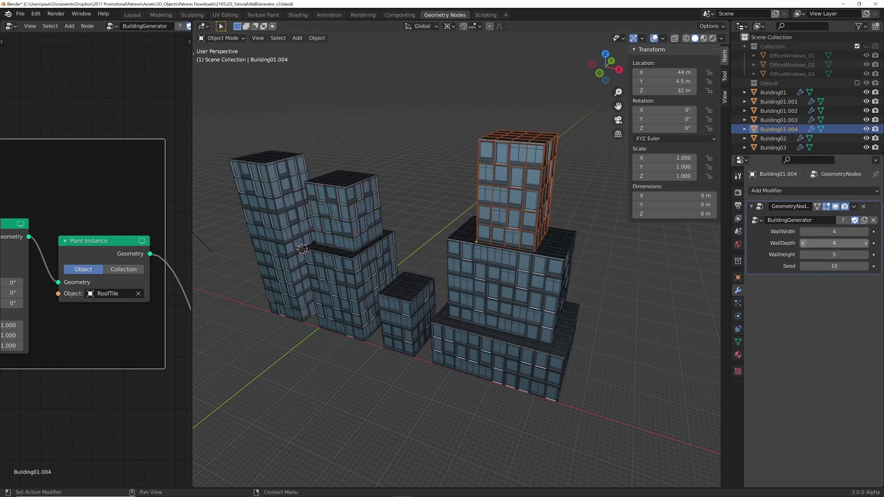
left_click(802, 243)
left_click(802, 243)
left_click_drag(819, 243, 844, 254)
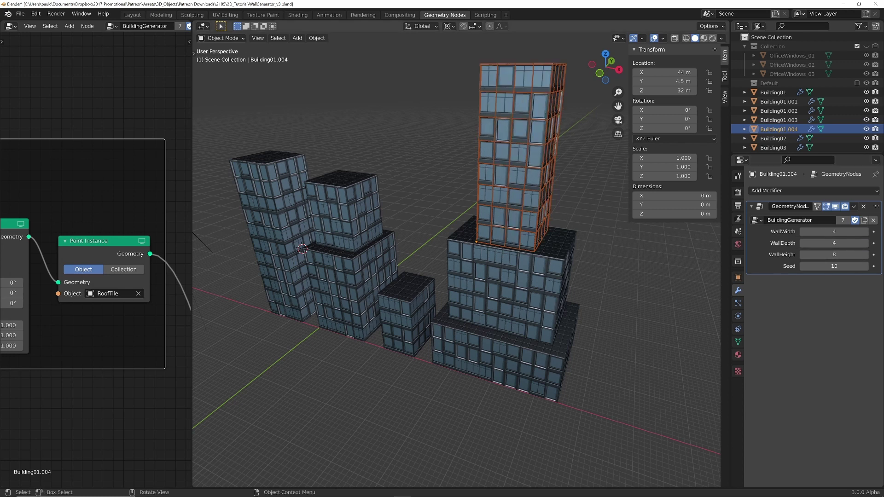
Deselect the tower and view the city block from a lower, side-on angle
scroll(547, 263, "down", 2)
middle_click_drag(548, 263, 547, 336)
left_click(571, 322)
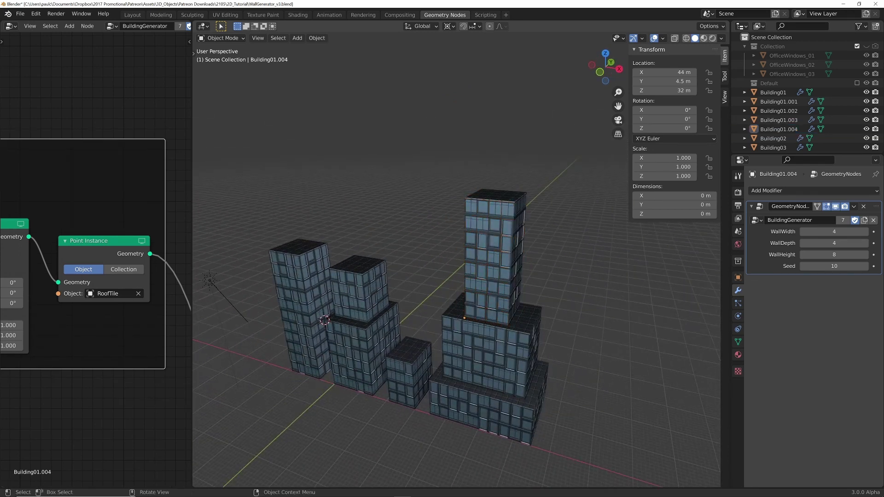
middle_click_drag(391, 263, 380, 226, "shift")
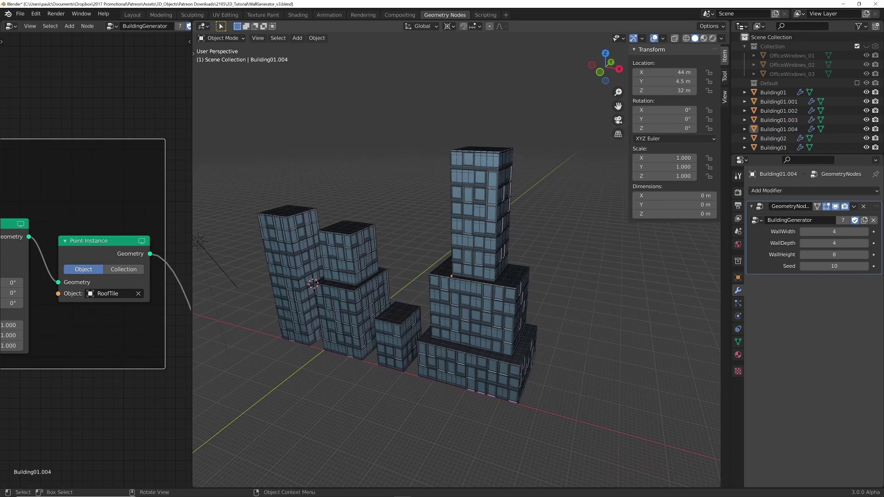